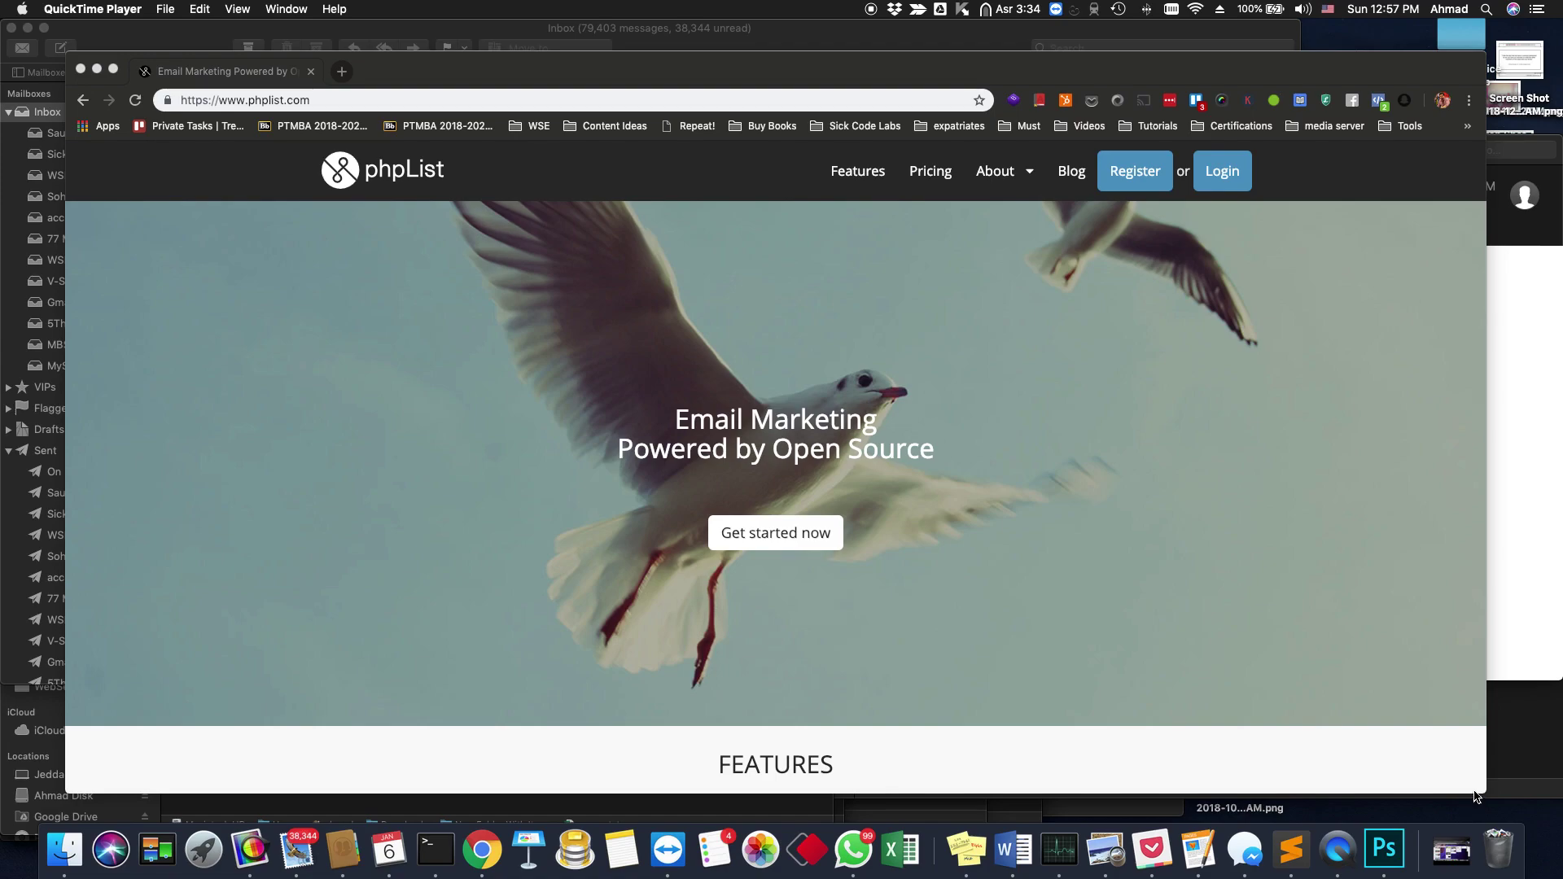
# - Bring the browser window to the front
pyautogui.scroll(-5, 674, 568)
pyautogui.scroll(5, 522, 570)
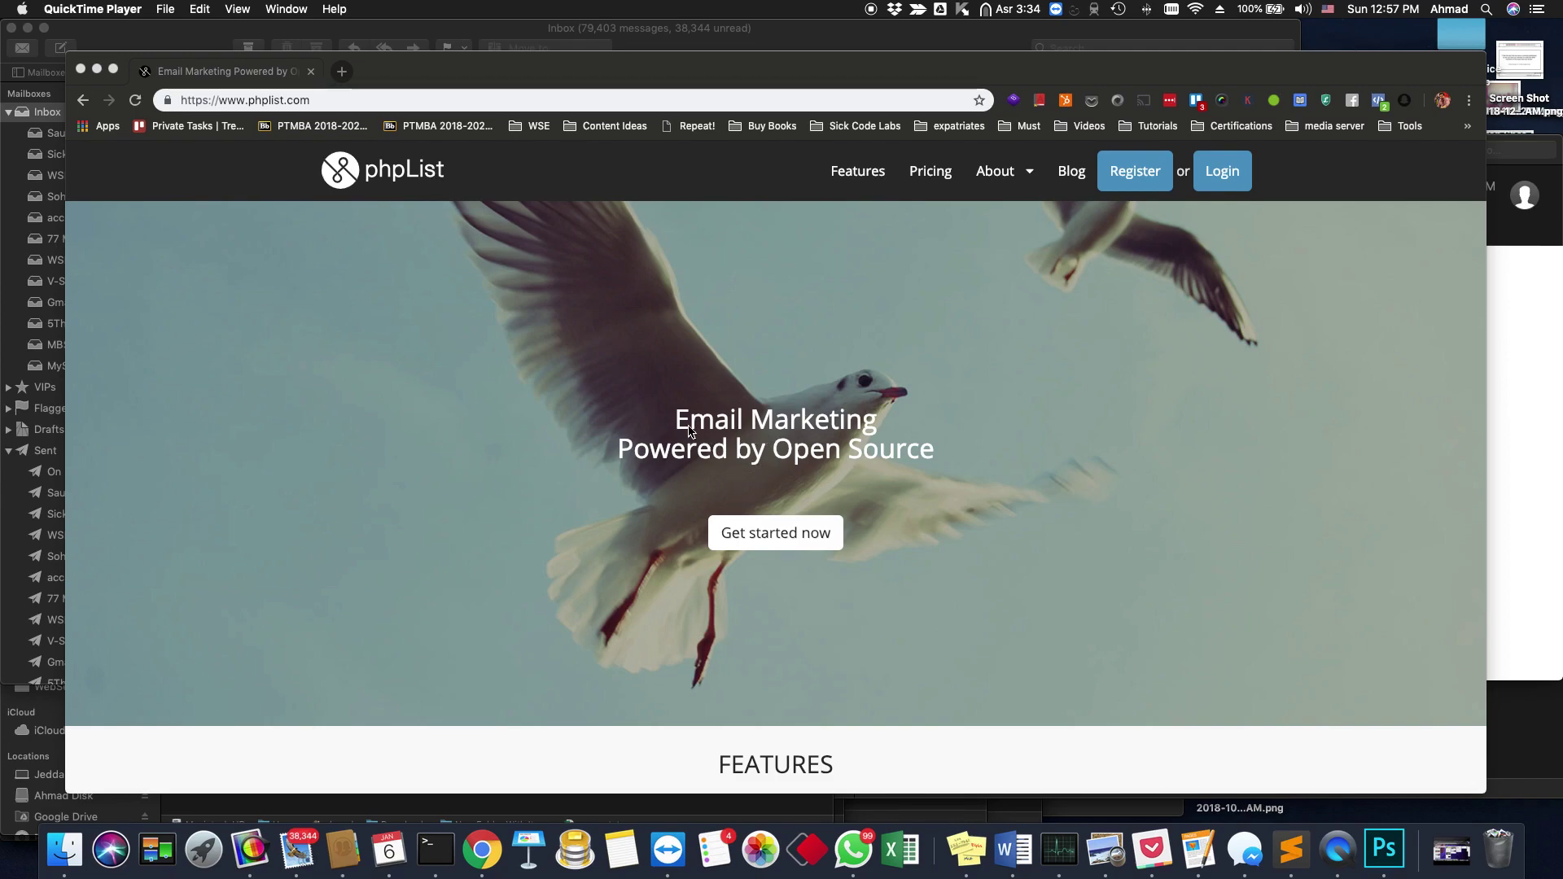
pyautogui.click(733, 425)
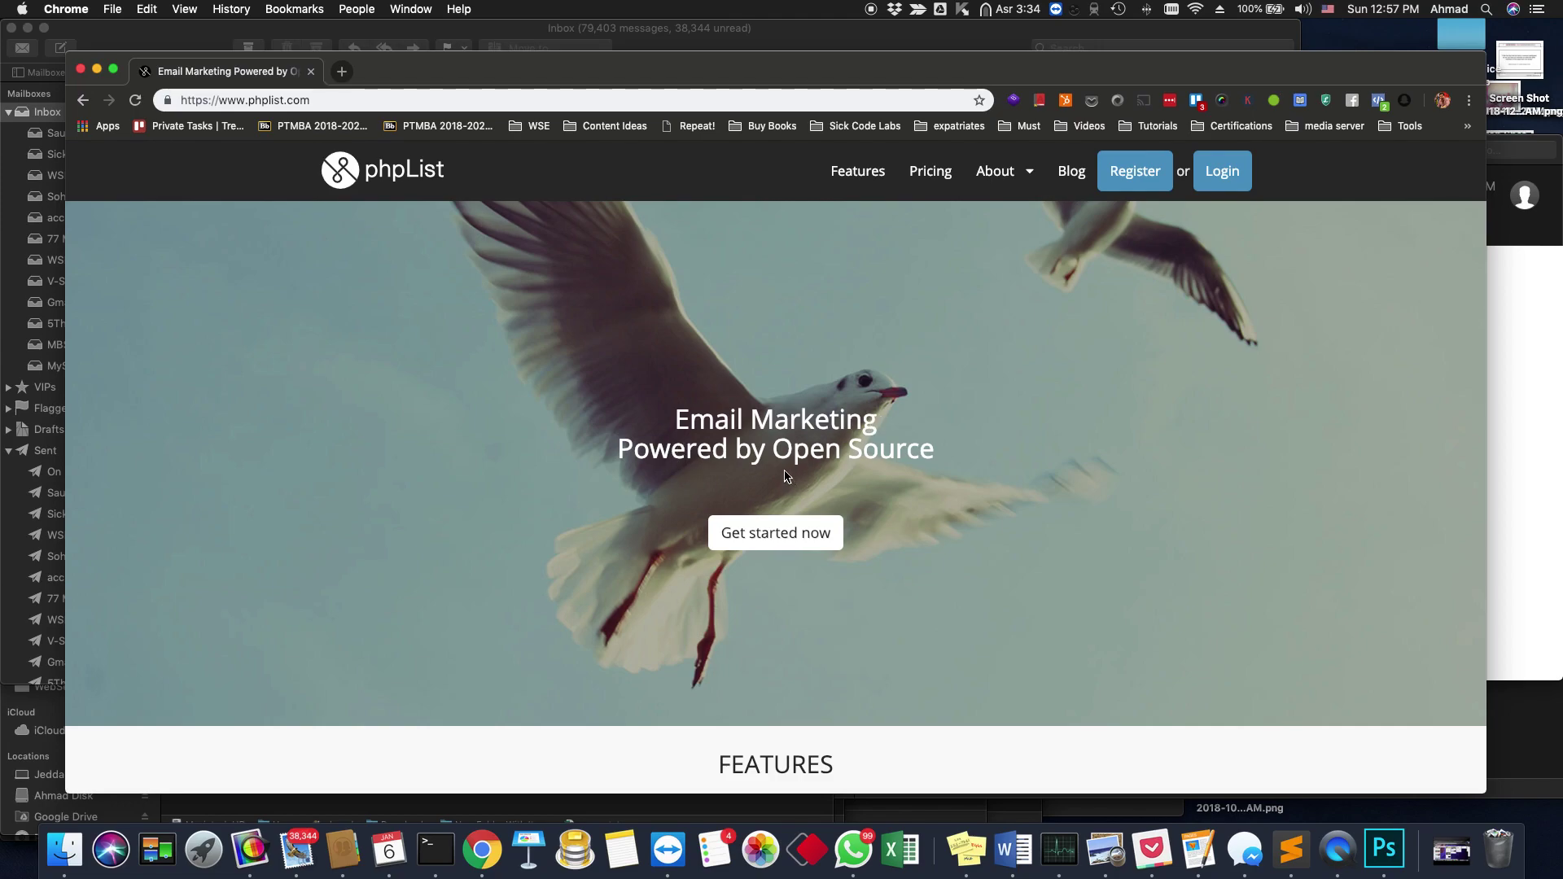
pyautogui.doubleClick(671, 425)
pyautogui.click(818, 425)
# - Open mailchimp.com in a new browser tab
pyautogui.press('super+t')
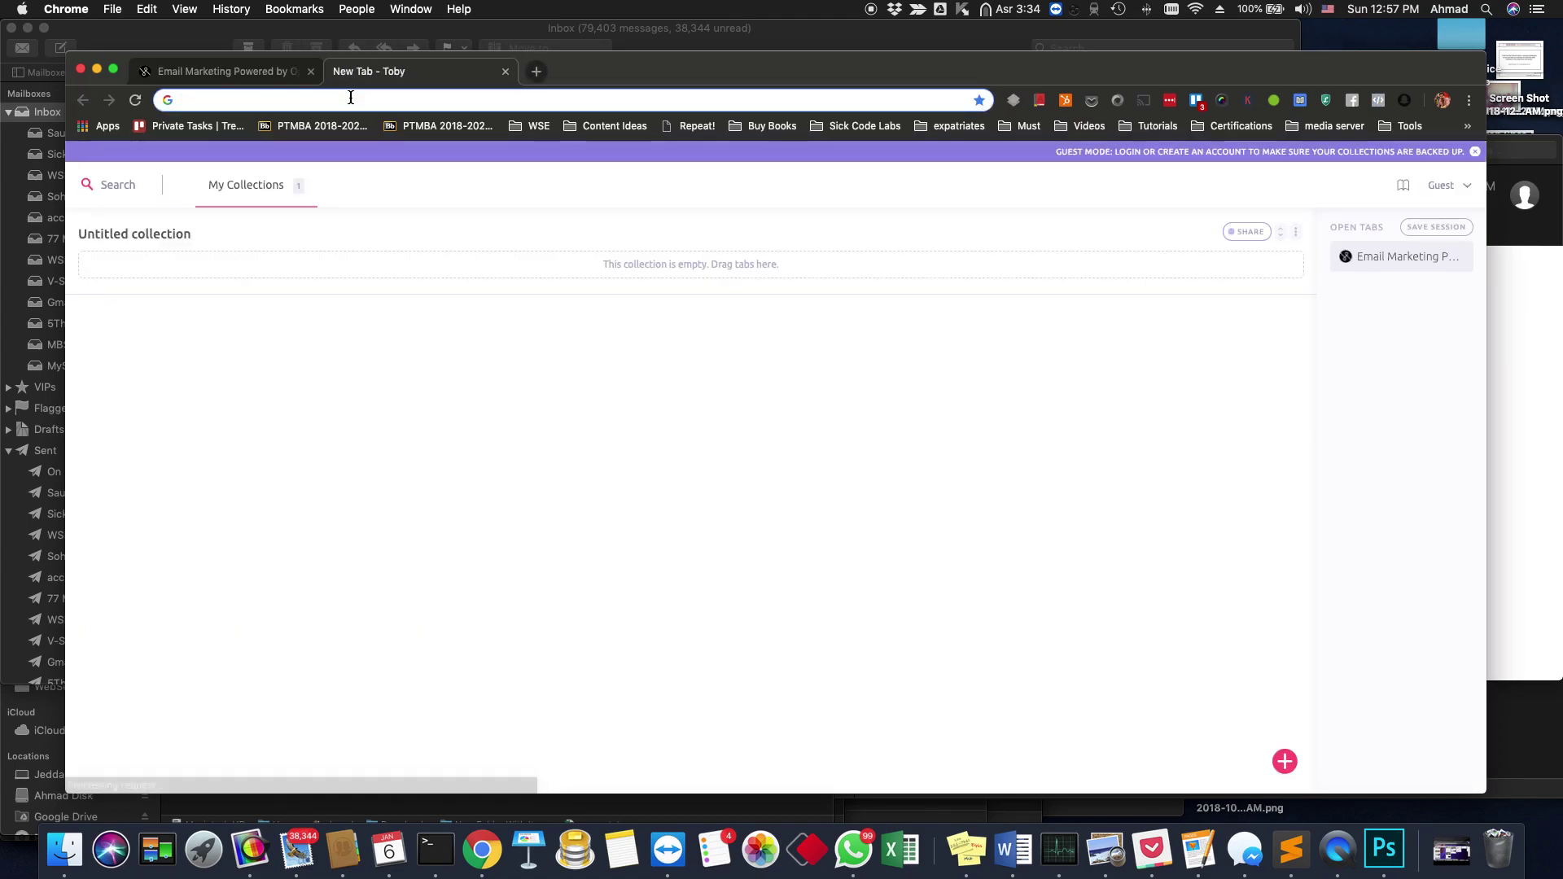
pyautogui.write('iaisdm')
pyautogui.press('BackSpace')
pyautogui.press('BackSpace')
pyautogui.press('BackSpace')
pyautogui.press('BackSpace')
pyautogui.press('BackSpace')
pyautogui.press('BackSpace')
pyautogui.write('mail')
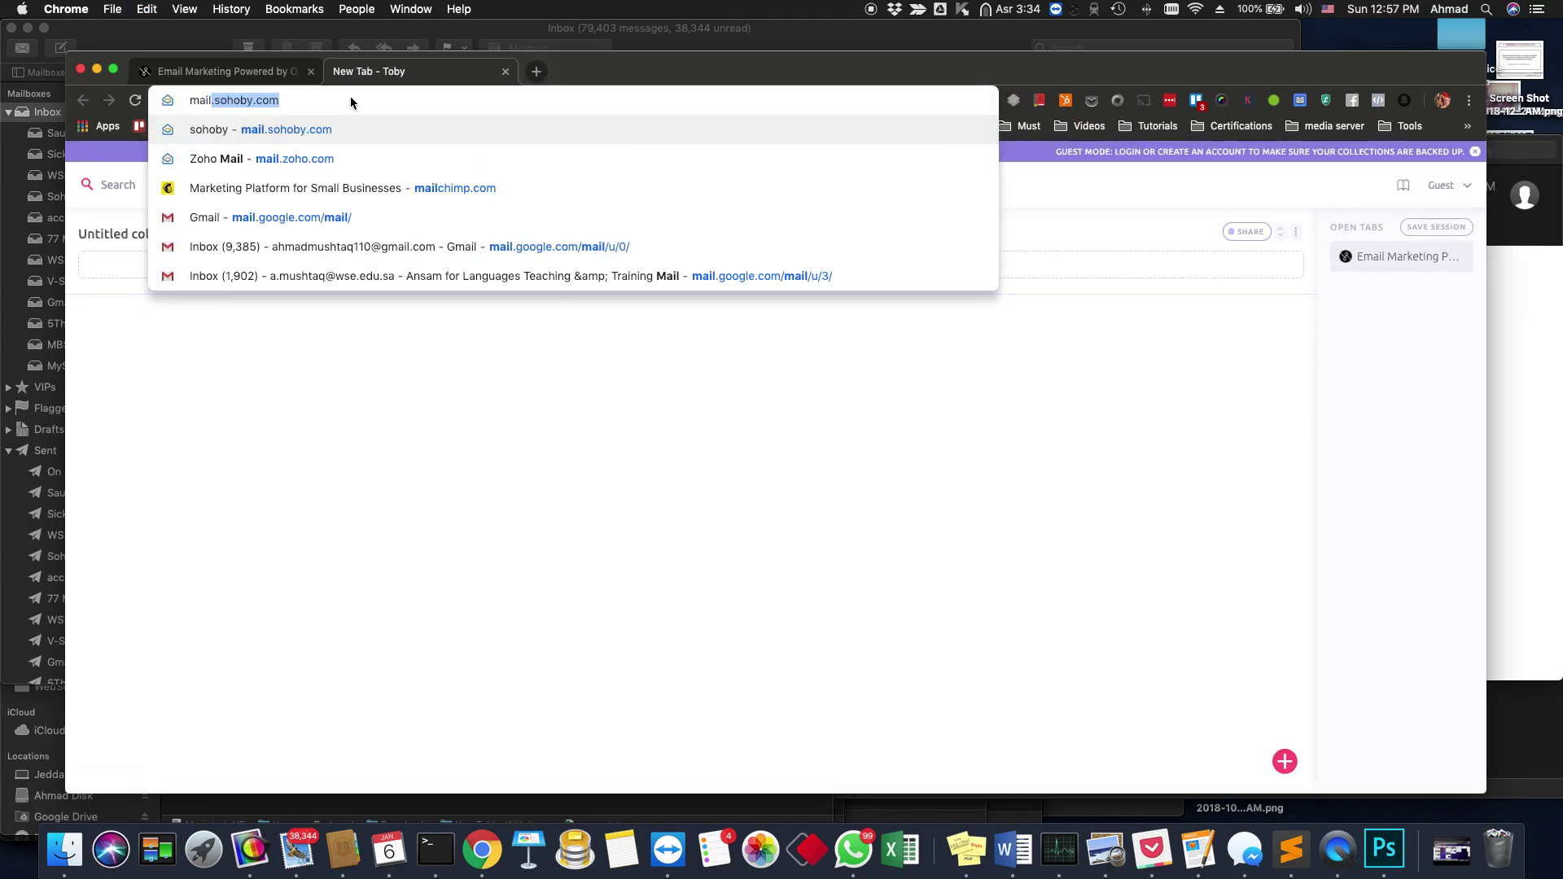
pyautogui.write('chimp.com')
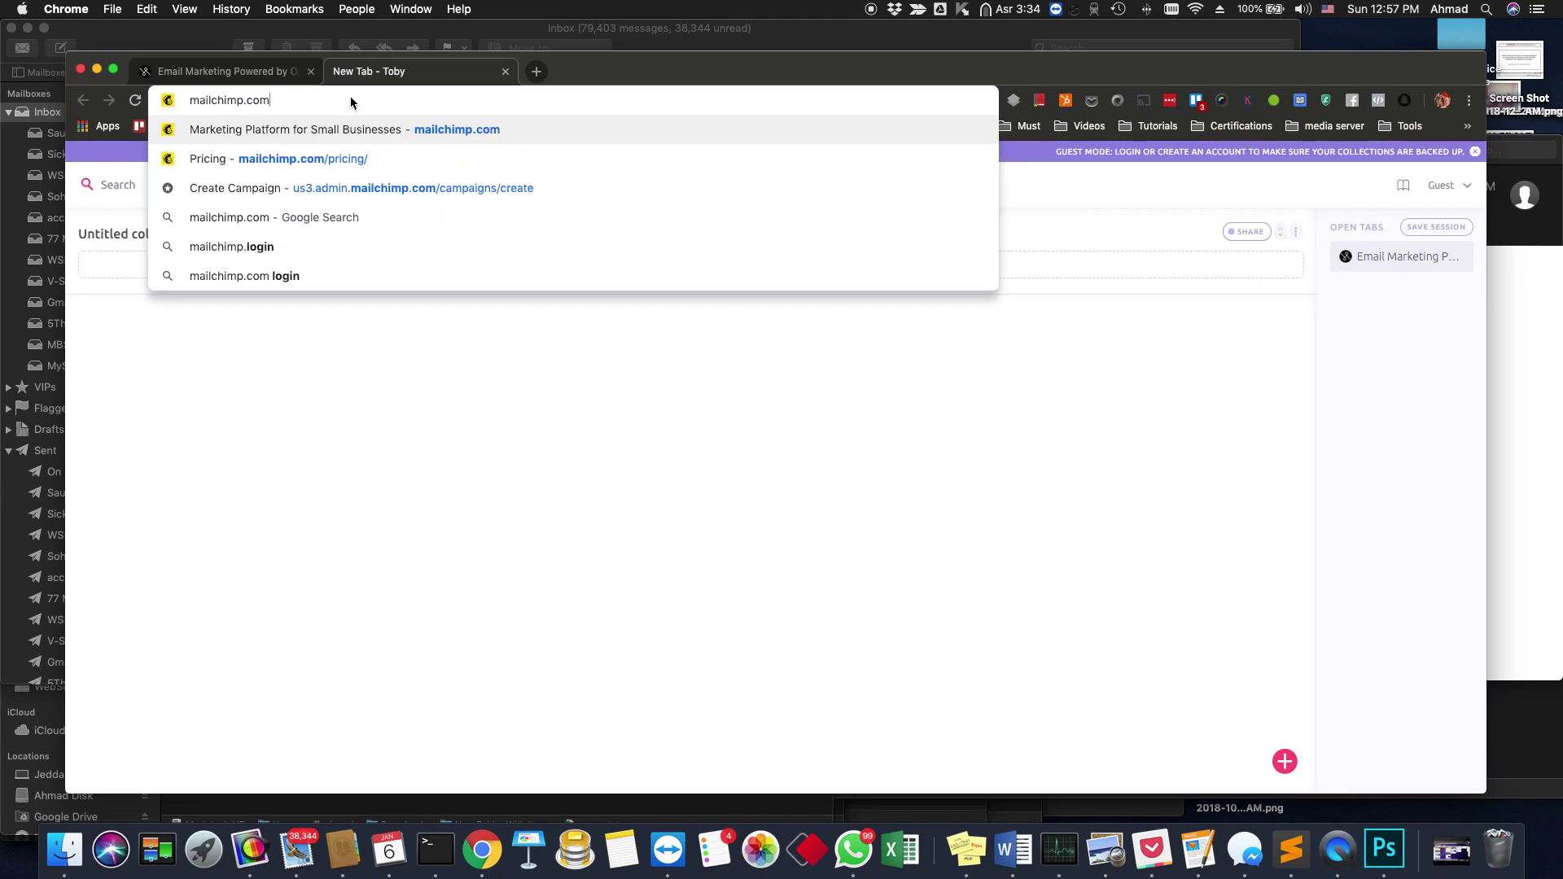
pyautogui.press('Return')
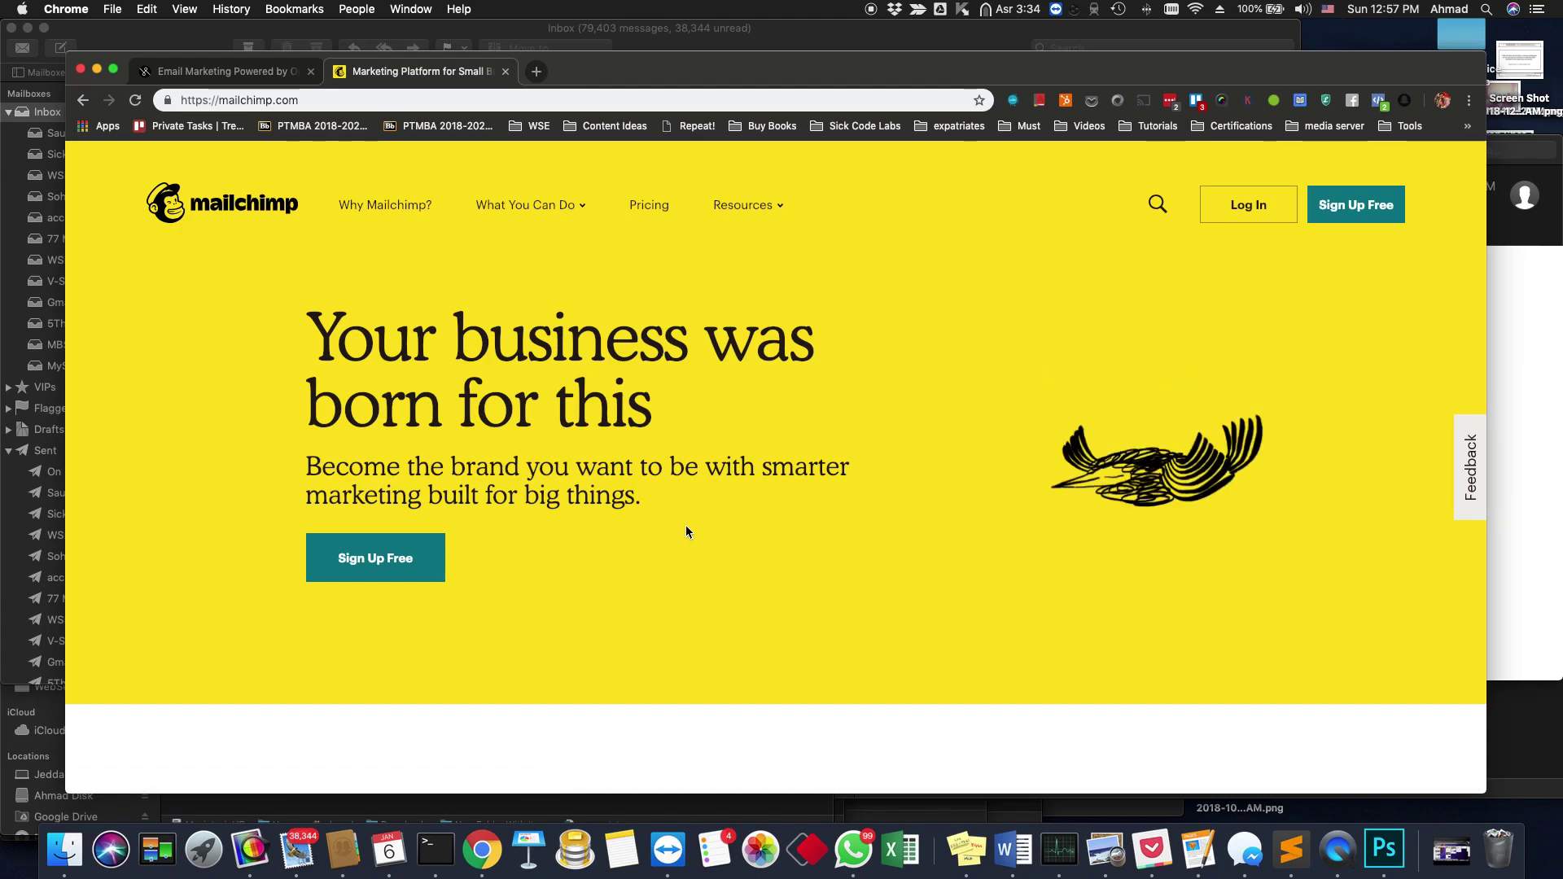
# - On Mailchimp's pricing page, set the calculator to 10,000 subscribers
pyautogui.click(656, 207)
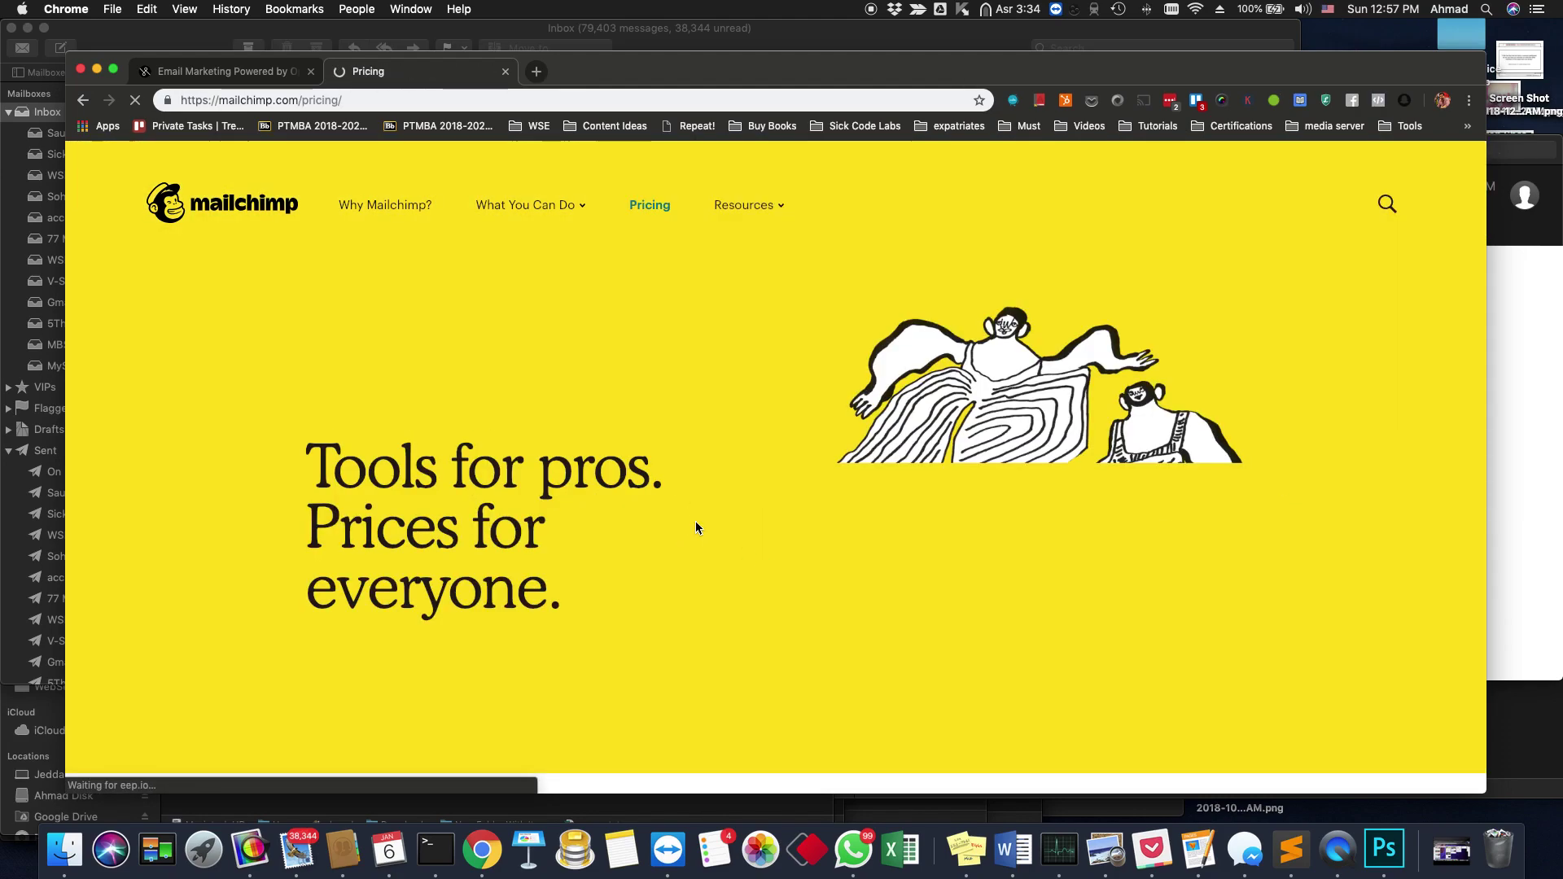
pyautogui.scroll(-10, 529, 472)
pyautogui.scroll(5, 534, 478)
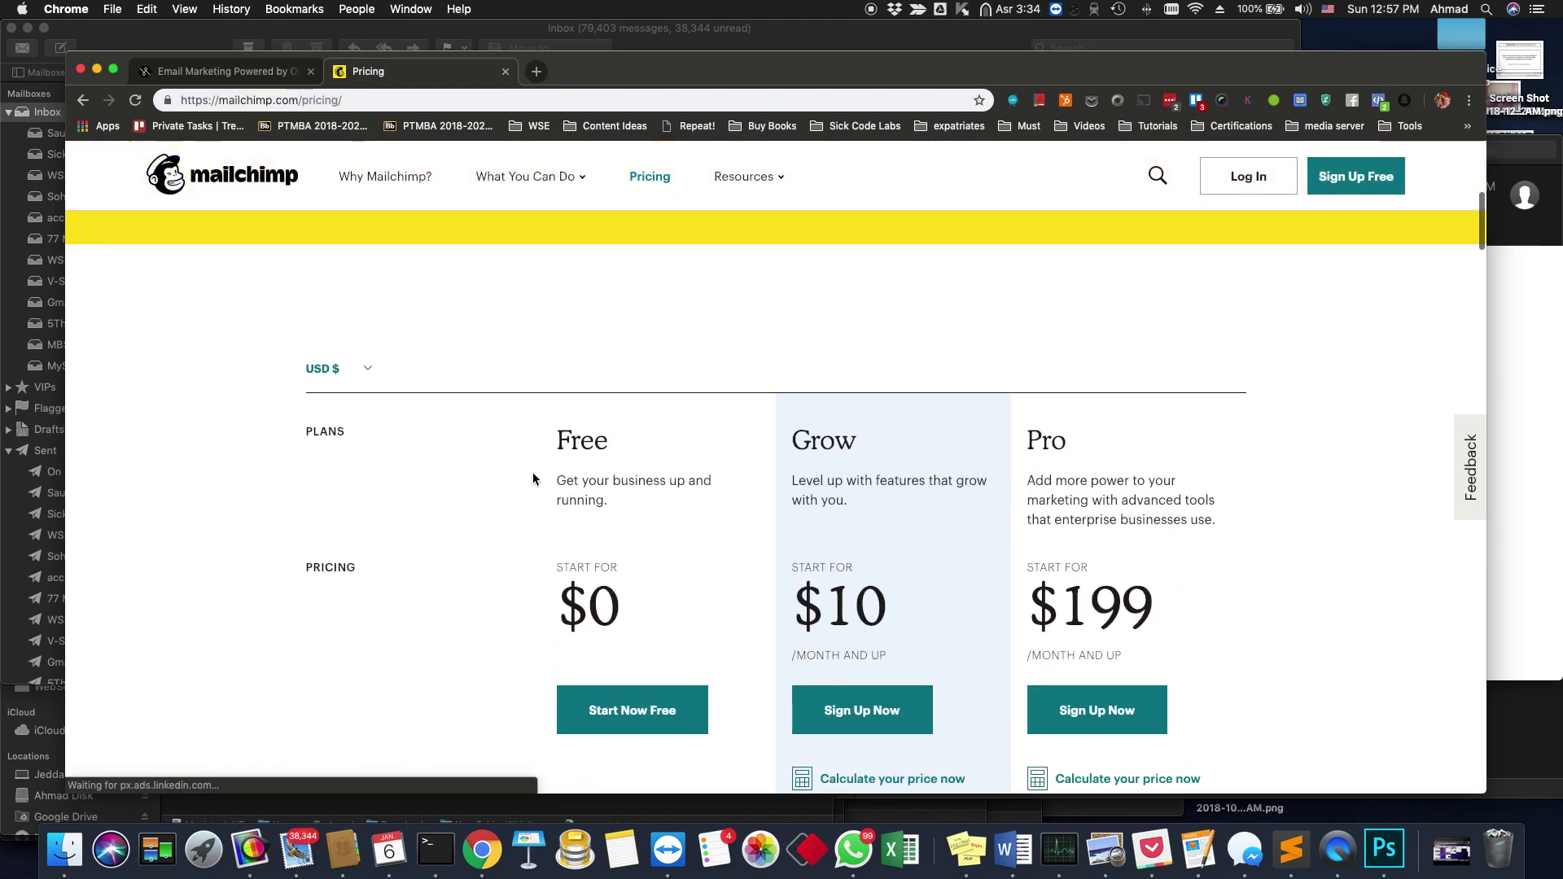
pyautogui.scroll(-20, 623, 500)
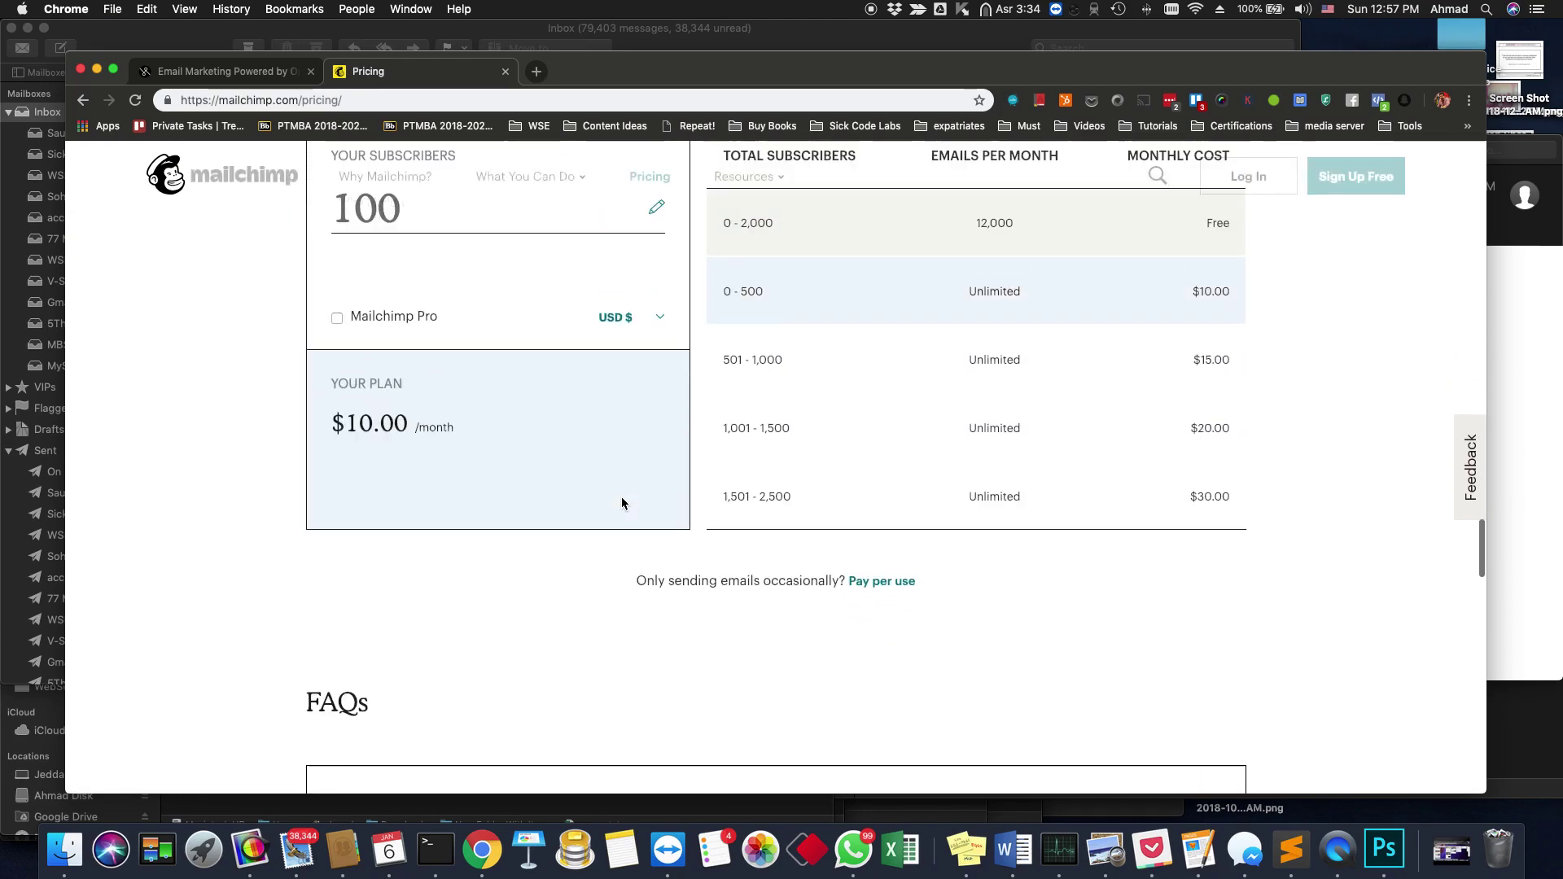
pyautogui.click(508, 415)
pyautogui.write('10,00')
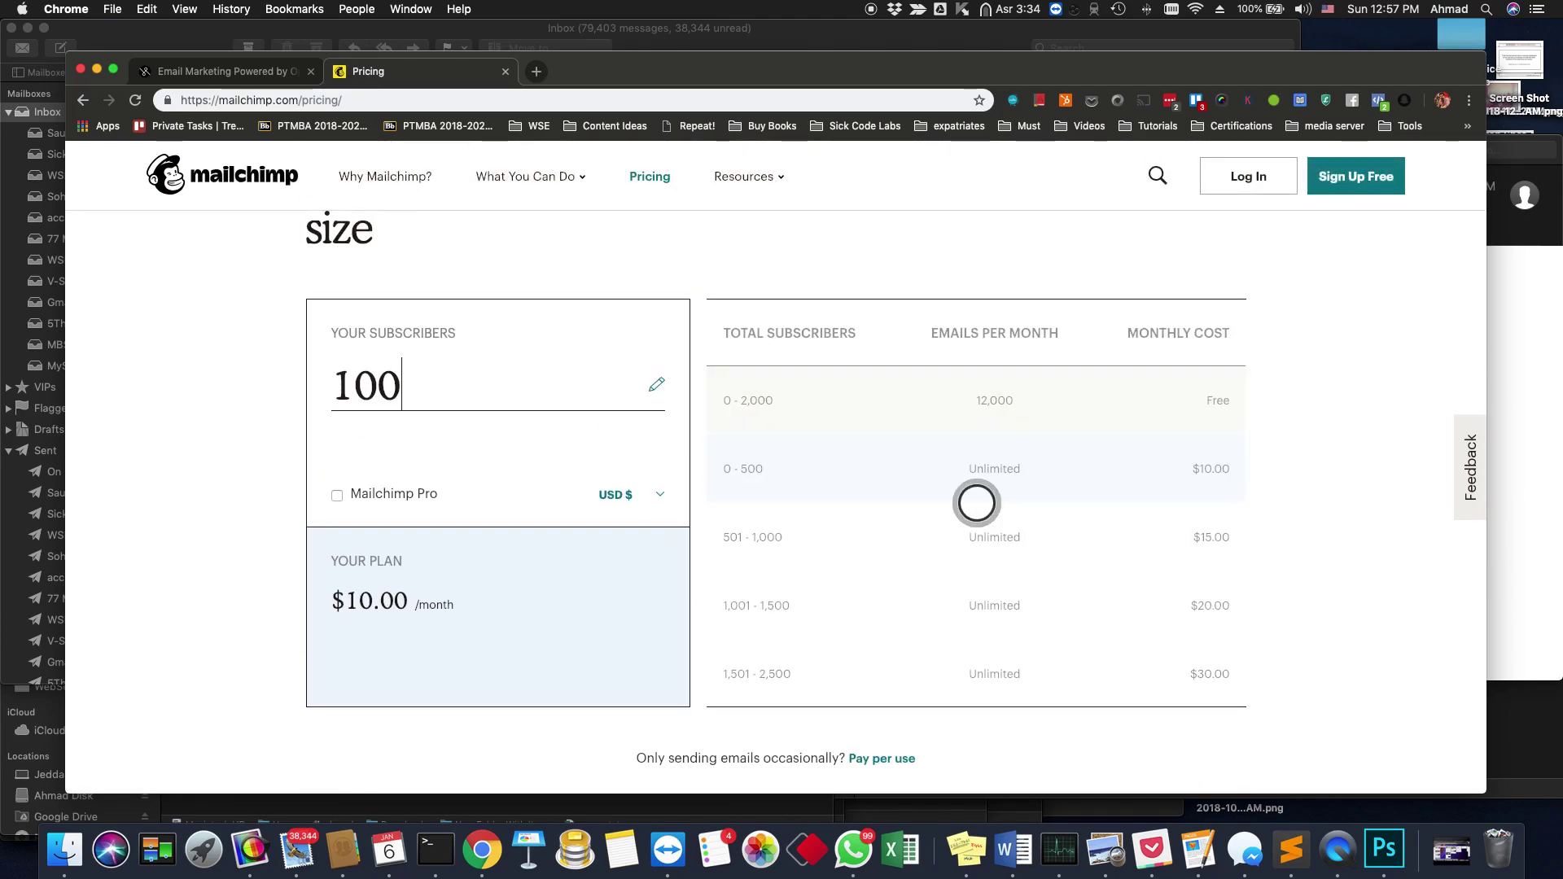
pyautogui.write('0')
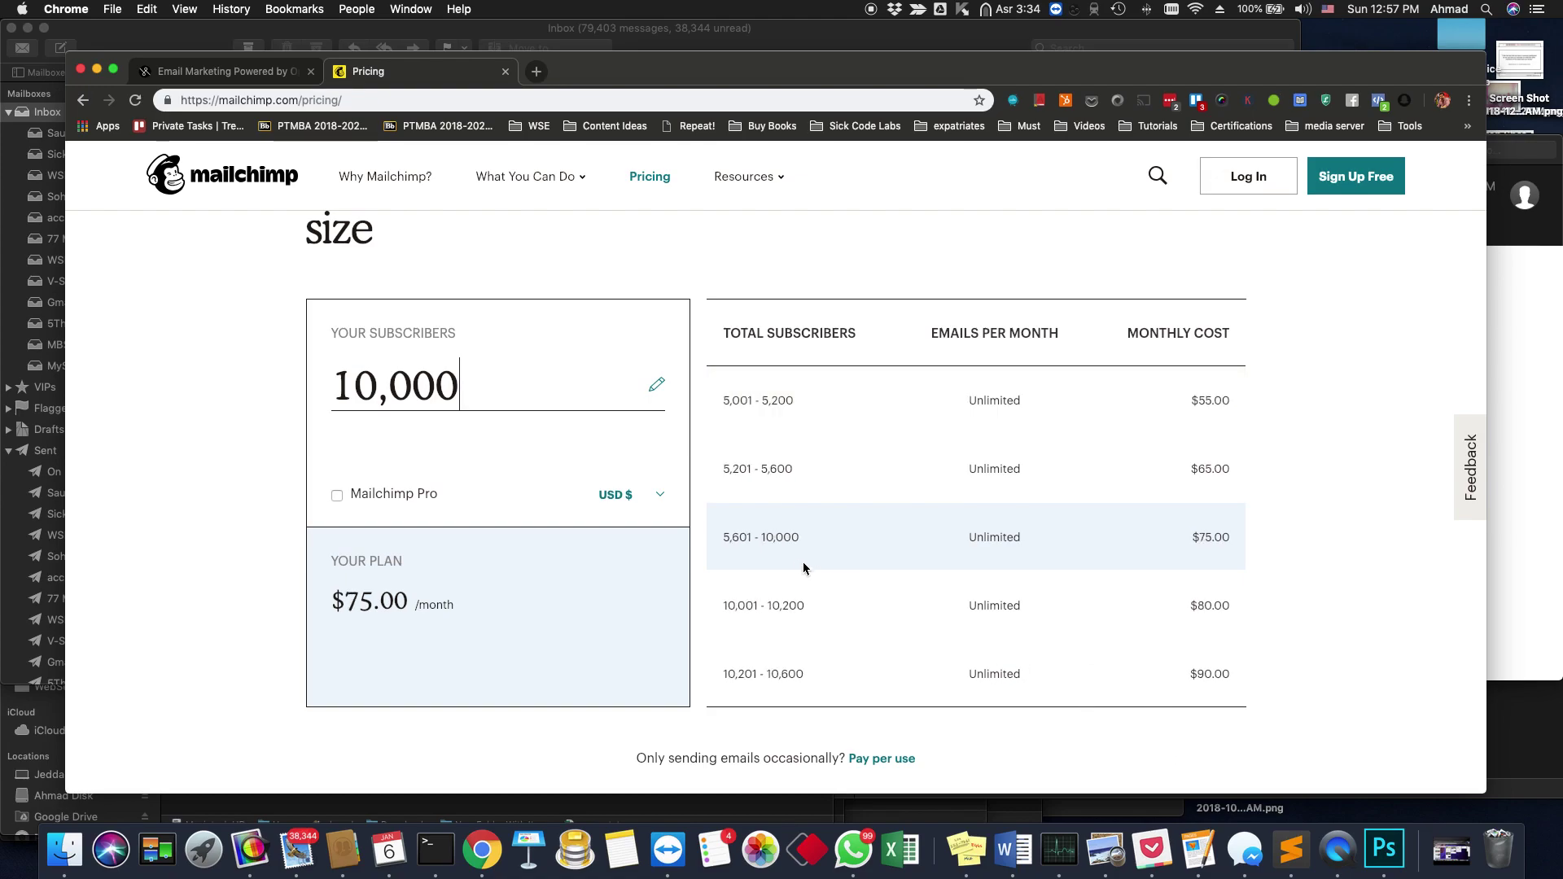
# - Convert the $75.00 monthly price to Saudi riyals with Spotlight, then return to phpList
pyautogui.doubleClick(1210, 537)
pyautogui.click(1213, 545)
pyautogui.doubleClick(1193, 539)
pyautogui.click(1199, 539)
pyautogui.press('super+space')
pyautogui.write('75 usd in sar')
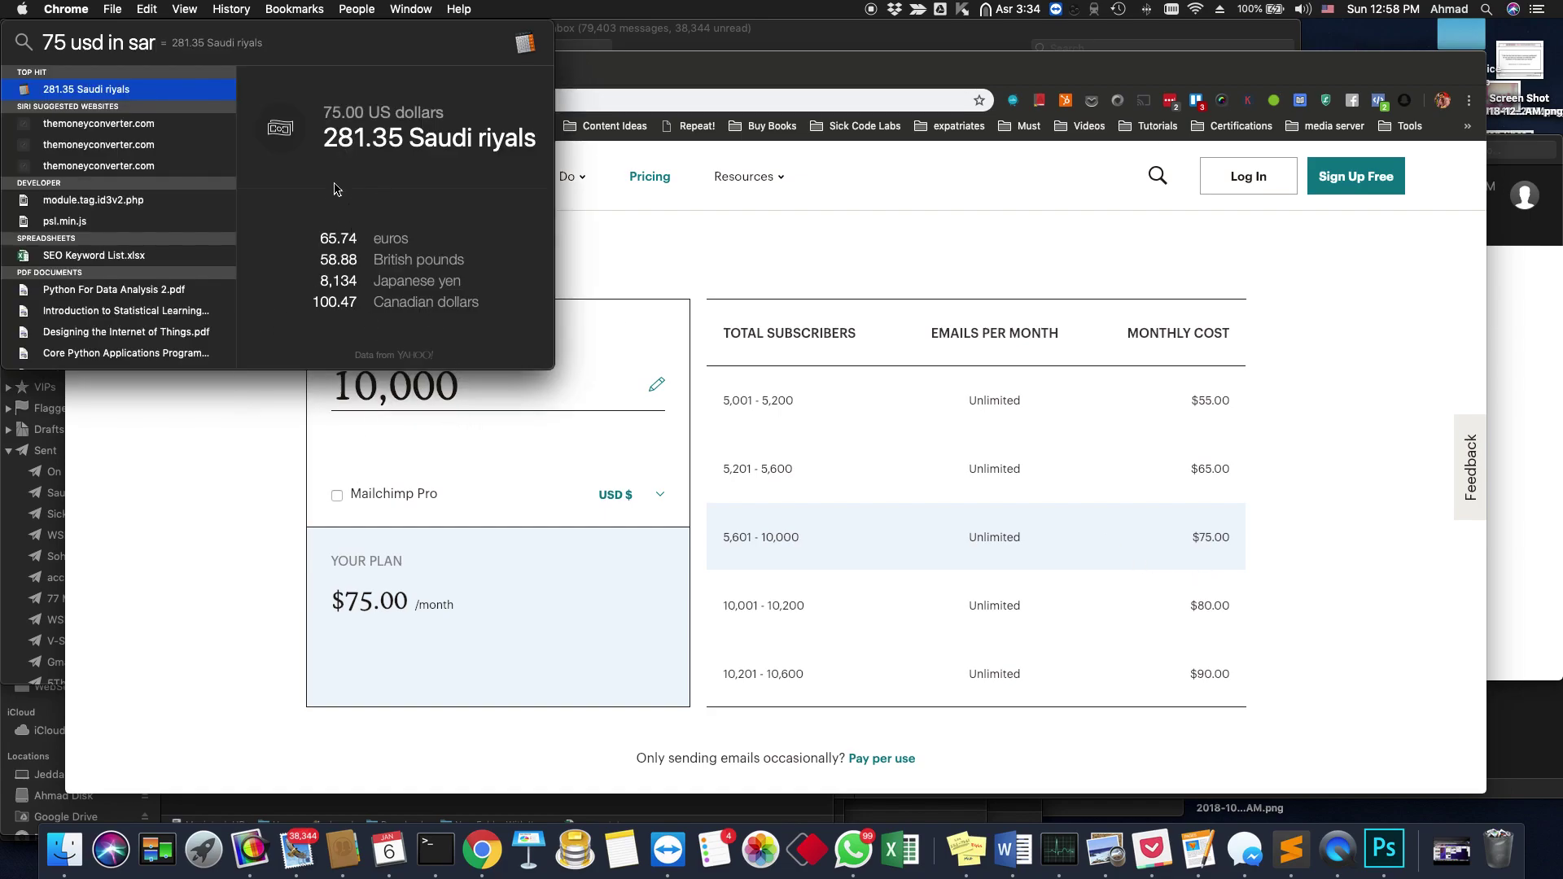
pyautogui.press('Escape')
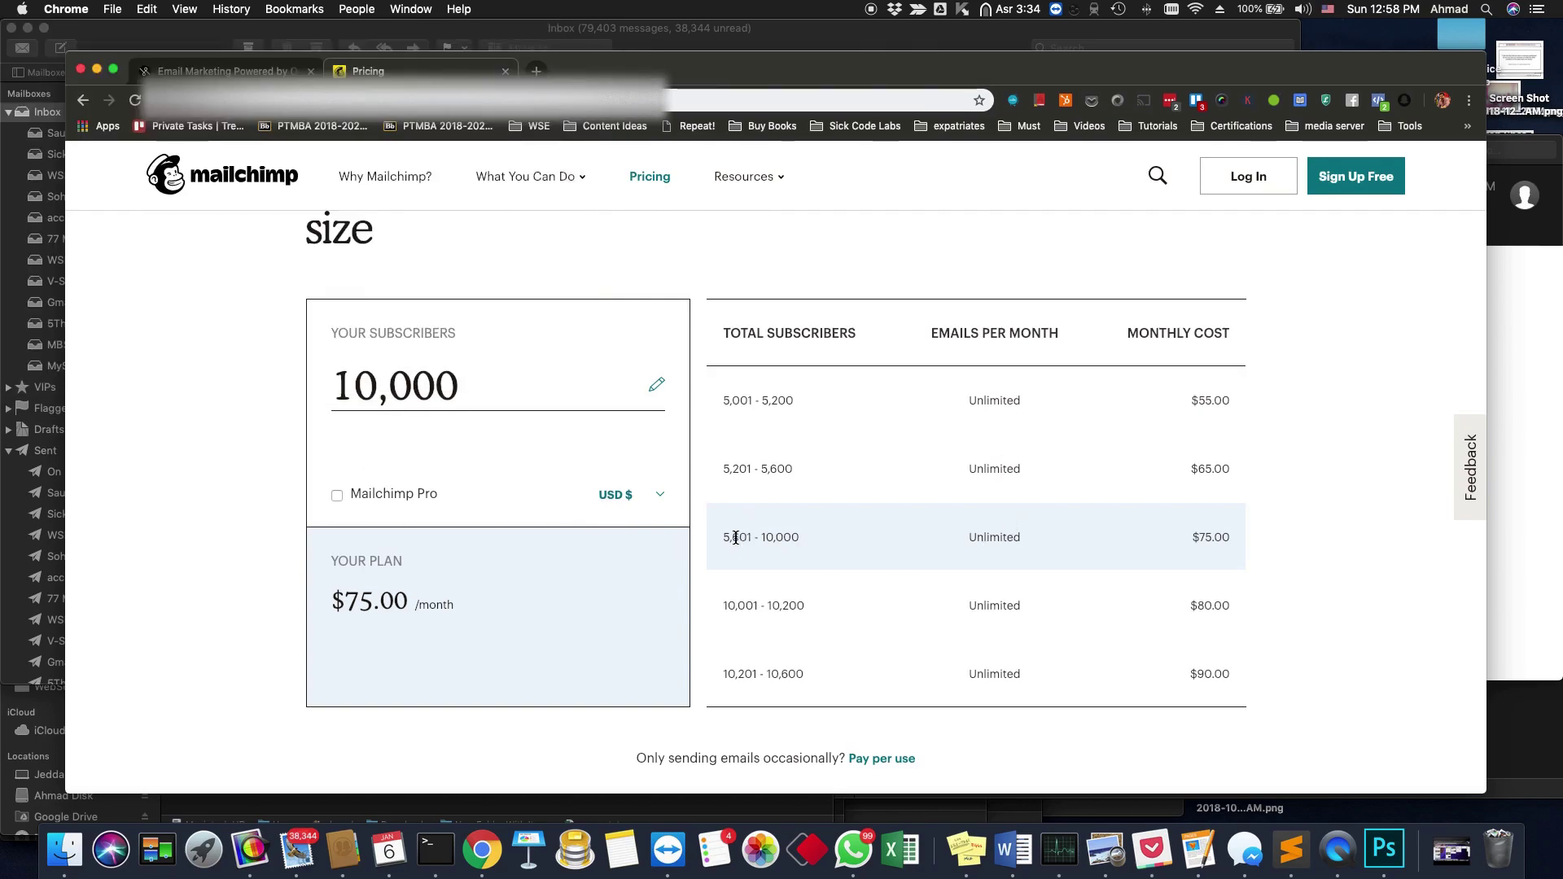
pyautogui.hotkey('ctrl', 'Tab')
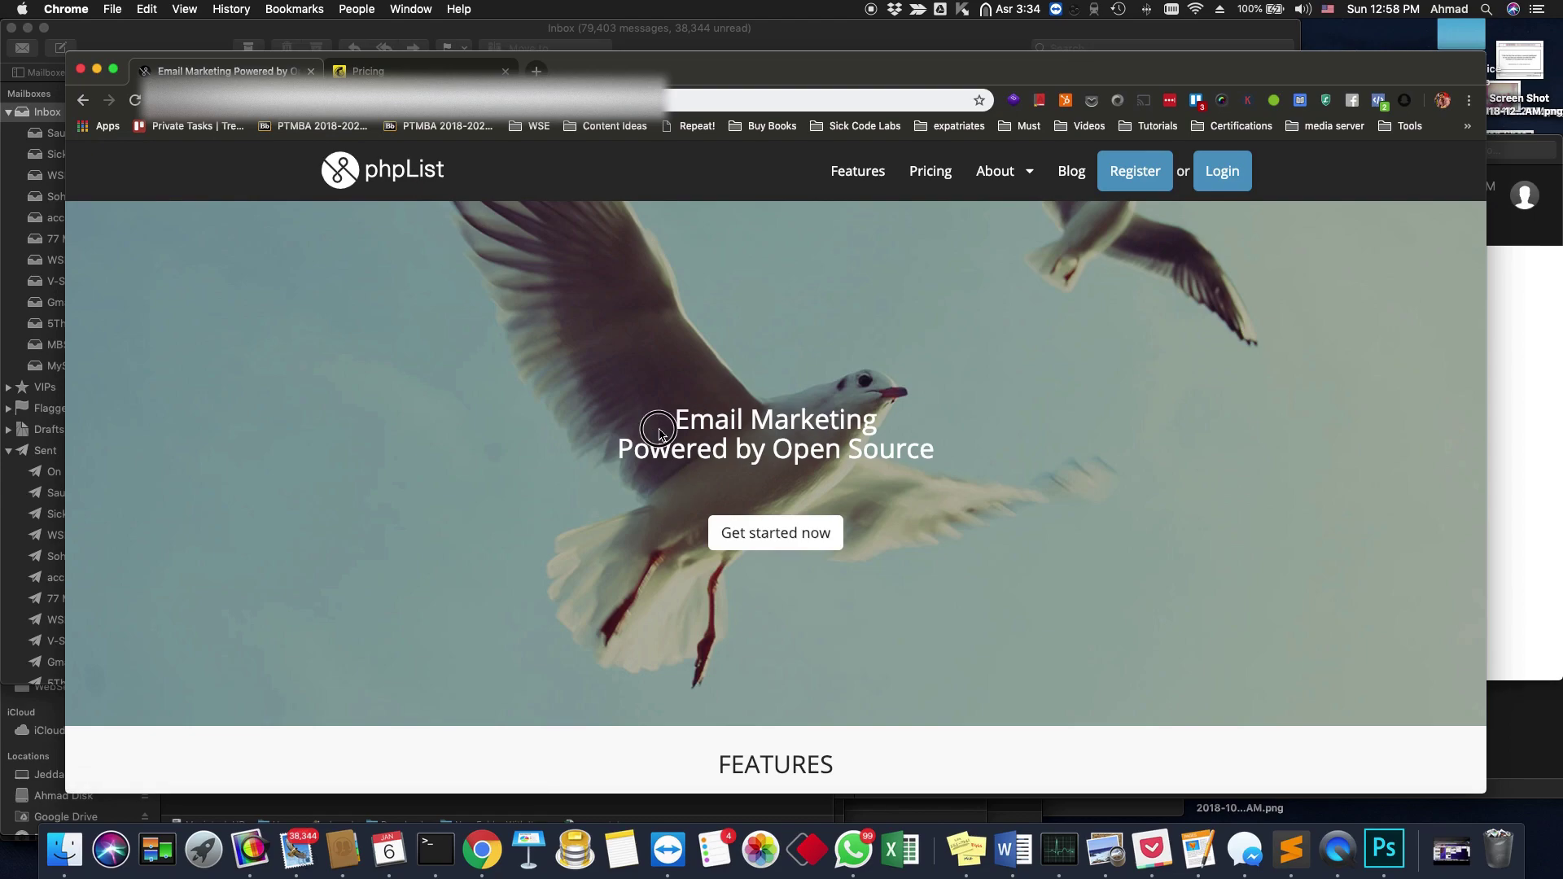
pyautogui.scroll(-5, 797, 722)
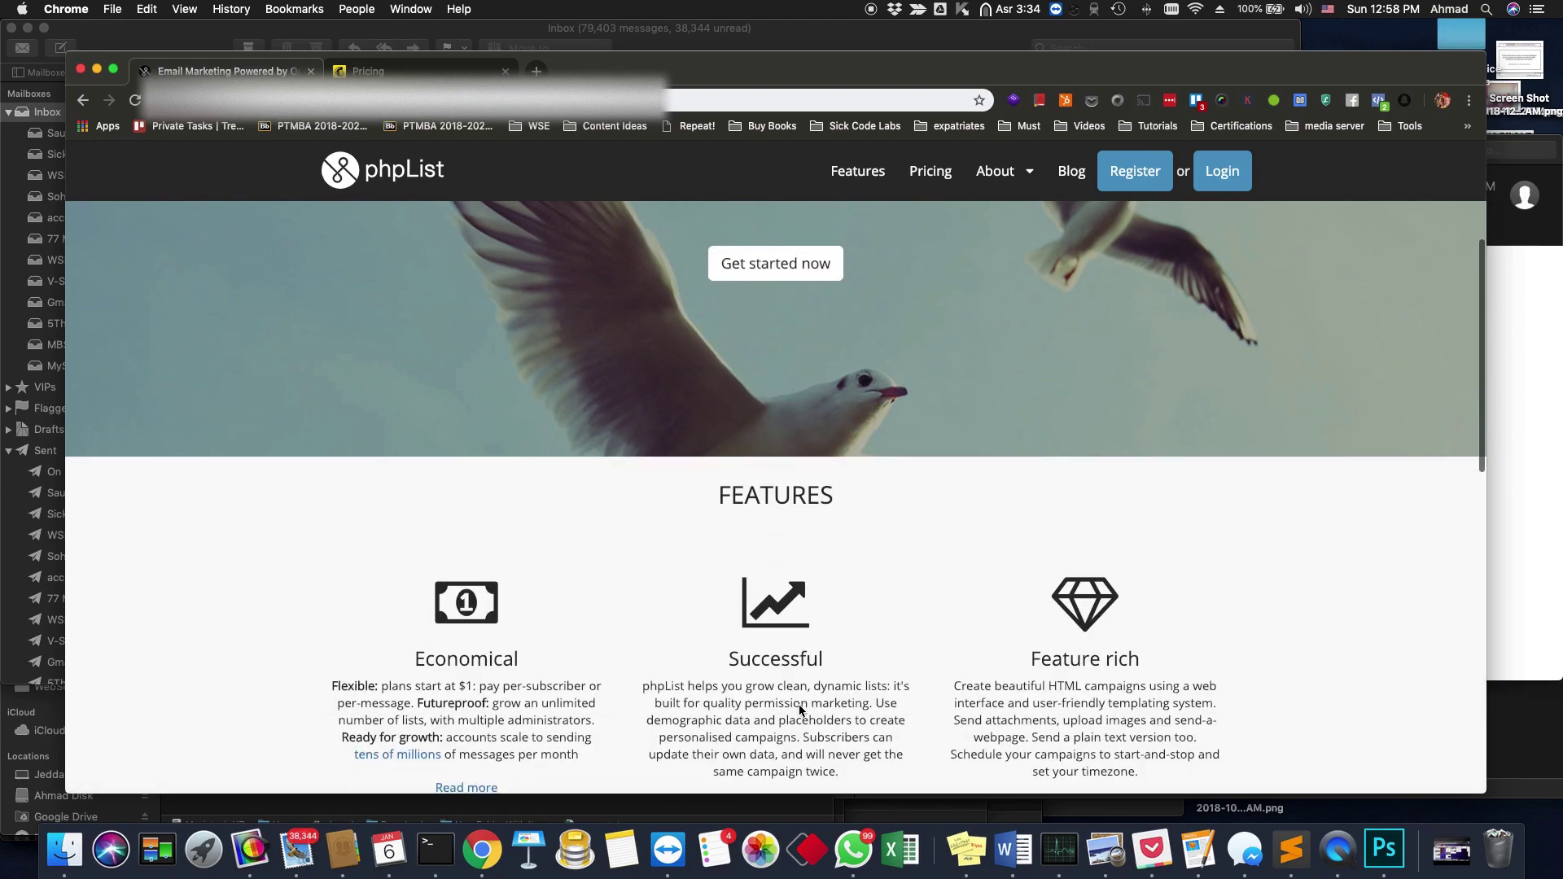
pyautogui.scroll(5, 802, 570)
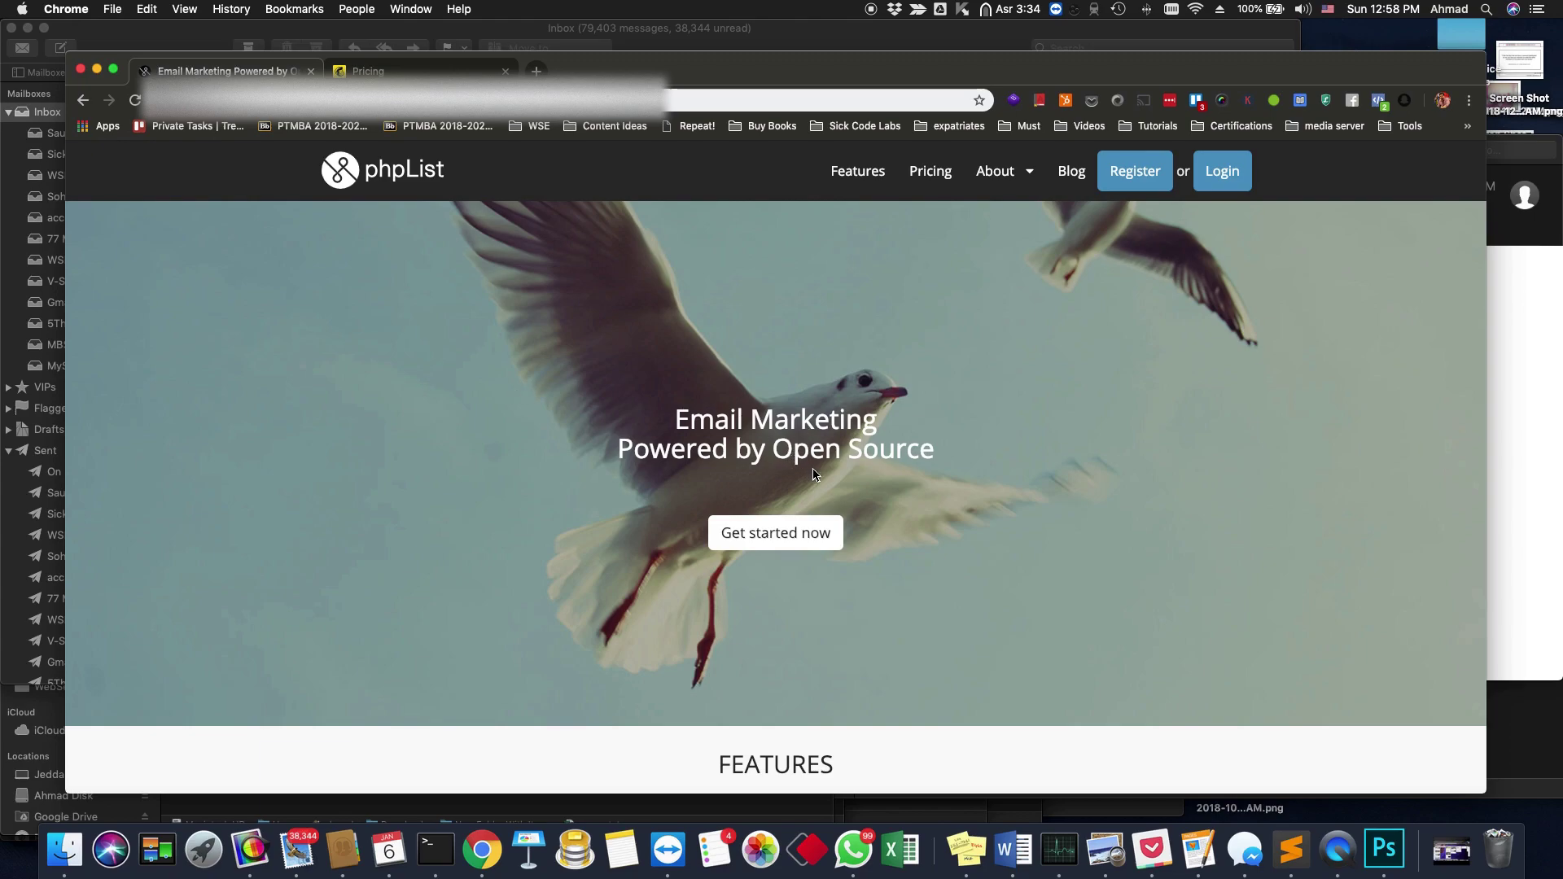
pyautogui.hotkey('ctrl', 'Tab')
pyautogui.hotkey('ctrl', 'shift', 'Tab')
# - In a new tab, paste the self-hosted phpList admin address to reach its login page
pyautogui.click(537, 70)
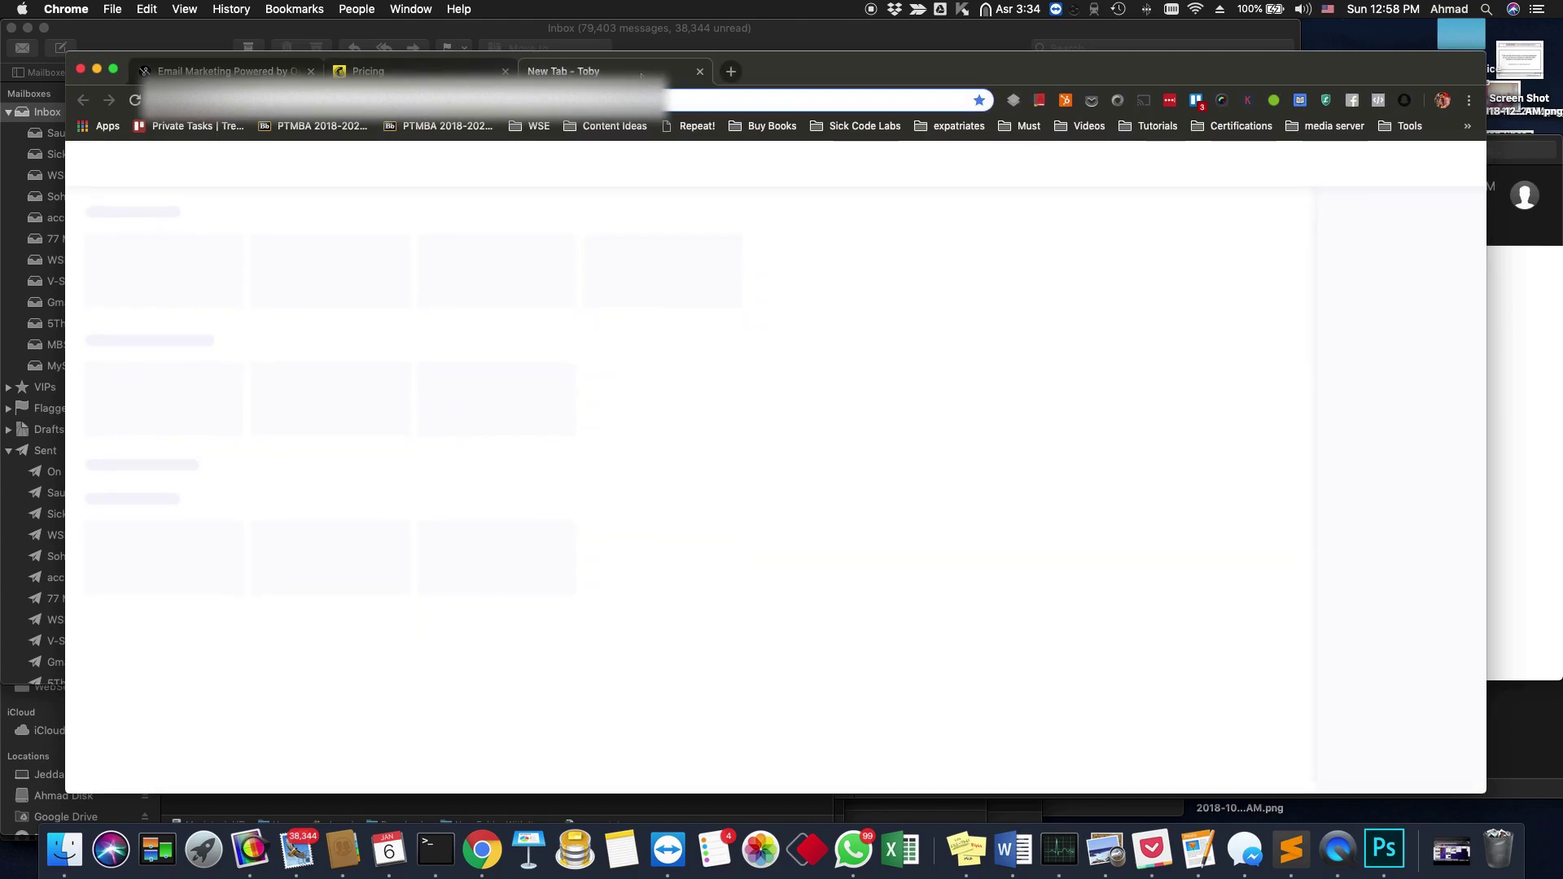
pyautogui.click(699, 71)
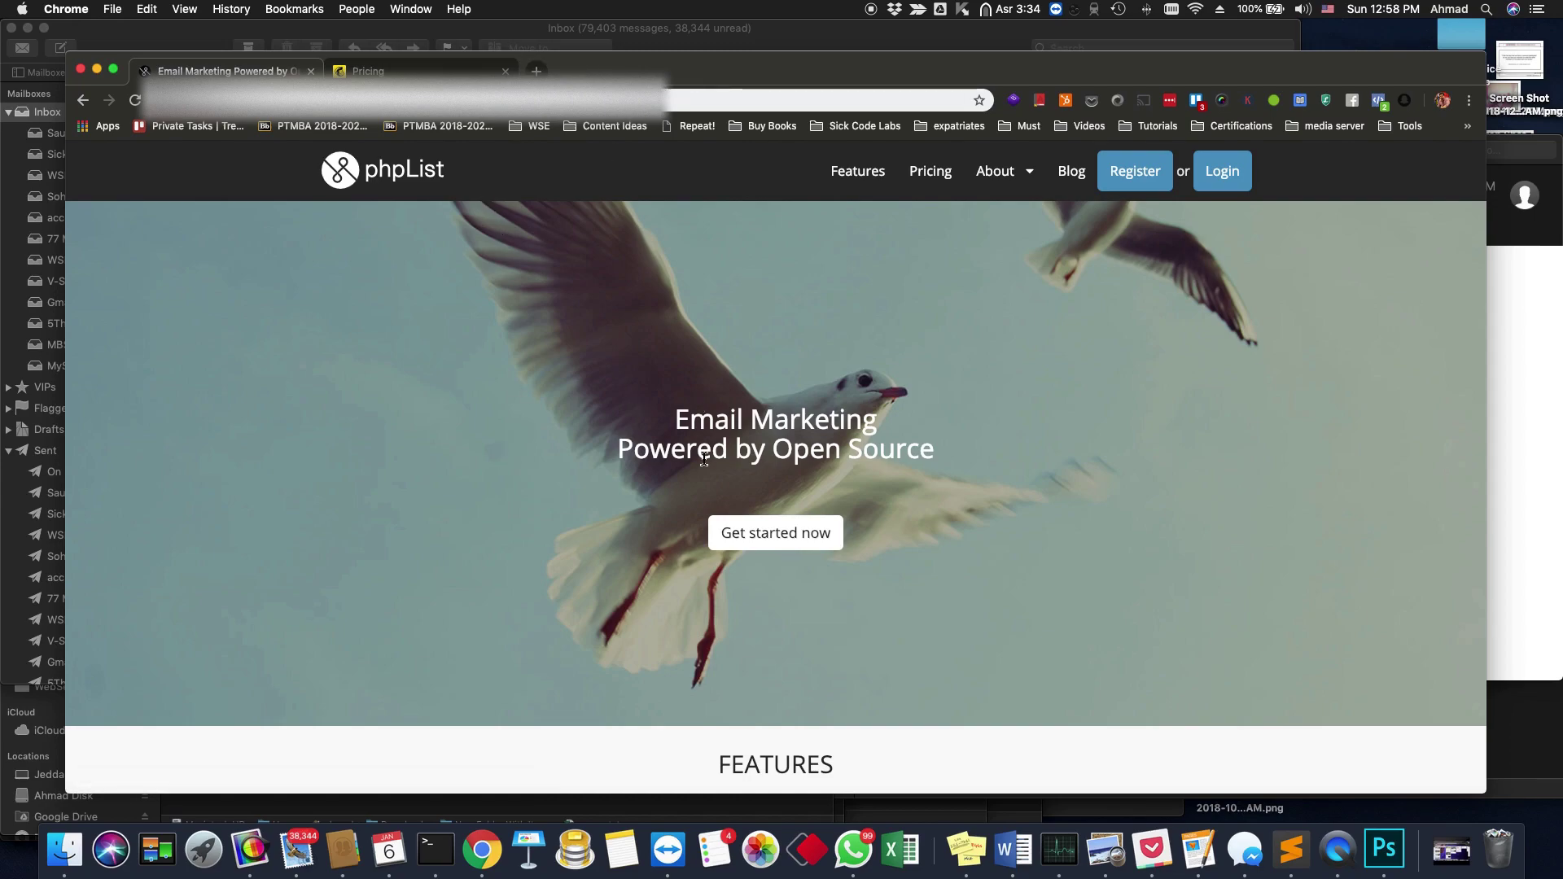
pyautogui.click(537, 71)
pyautogui.write('email')
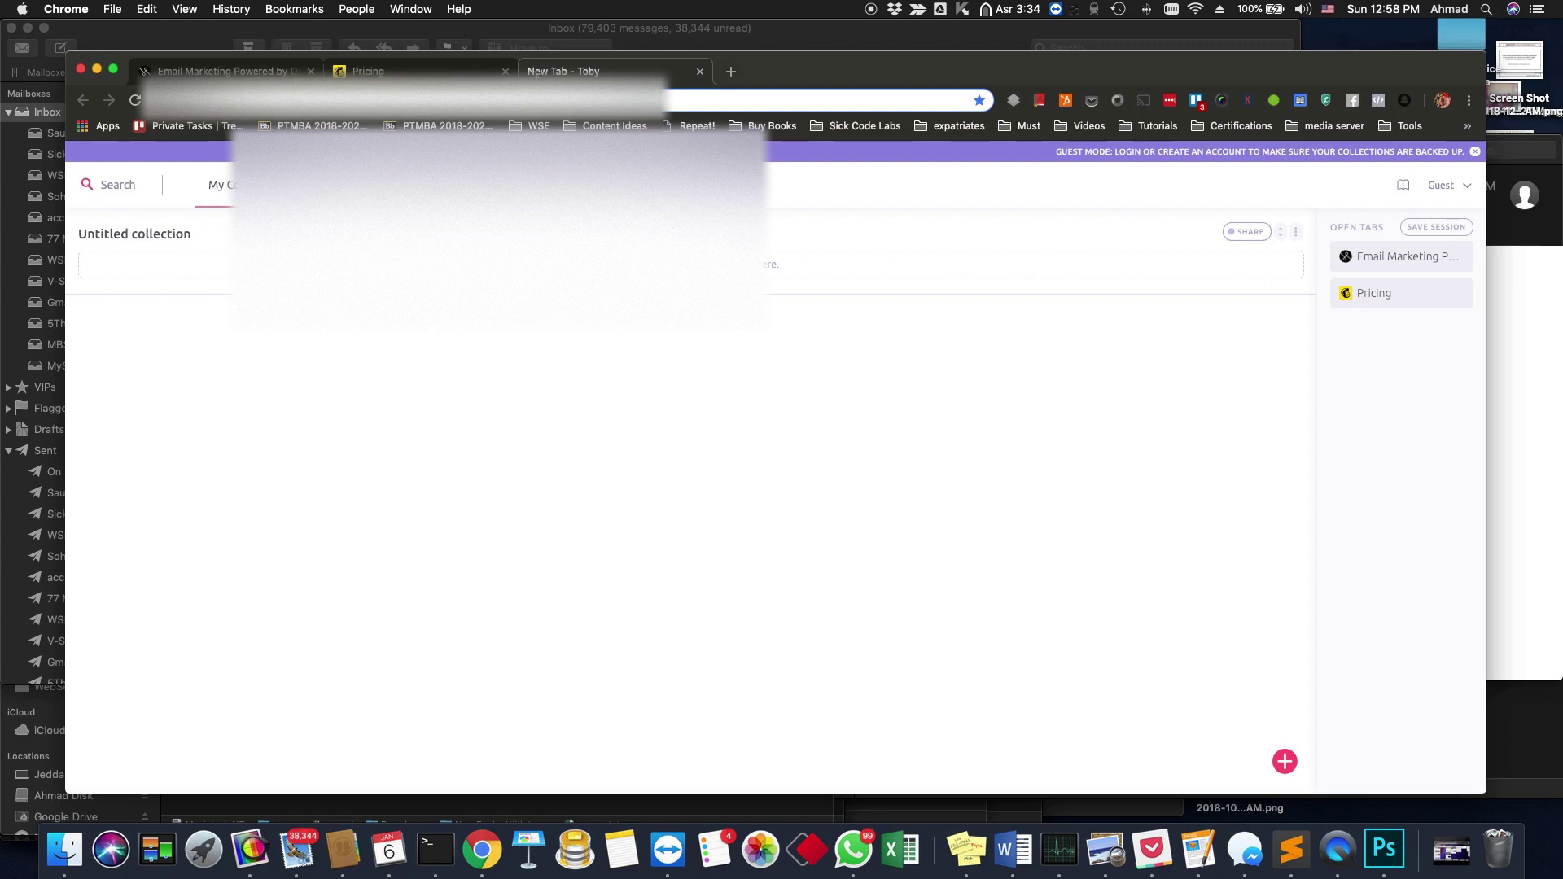
pyautogui.press('Return')
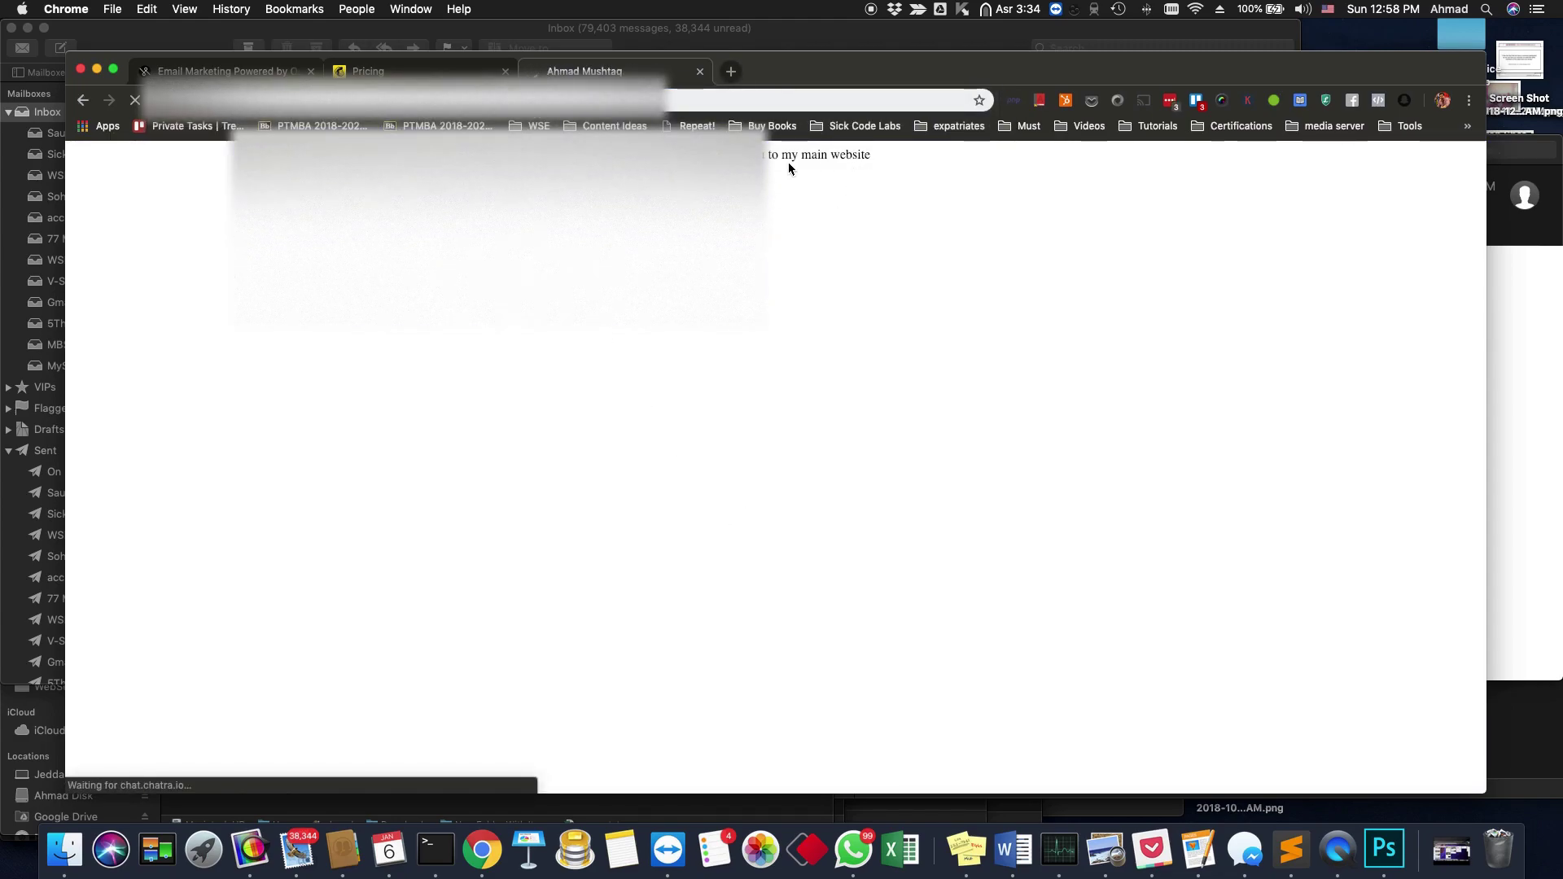
pyautogui.press('super+l')
pyautogui.press('super+v')
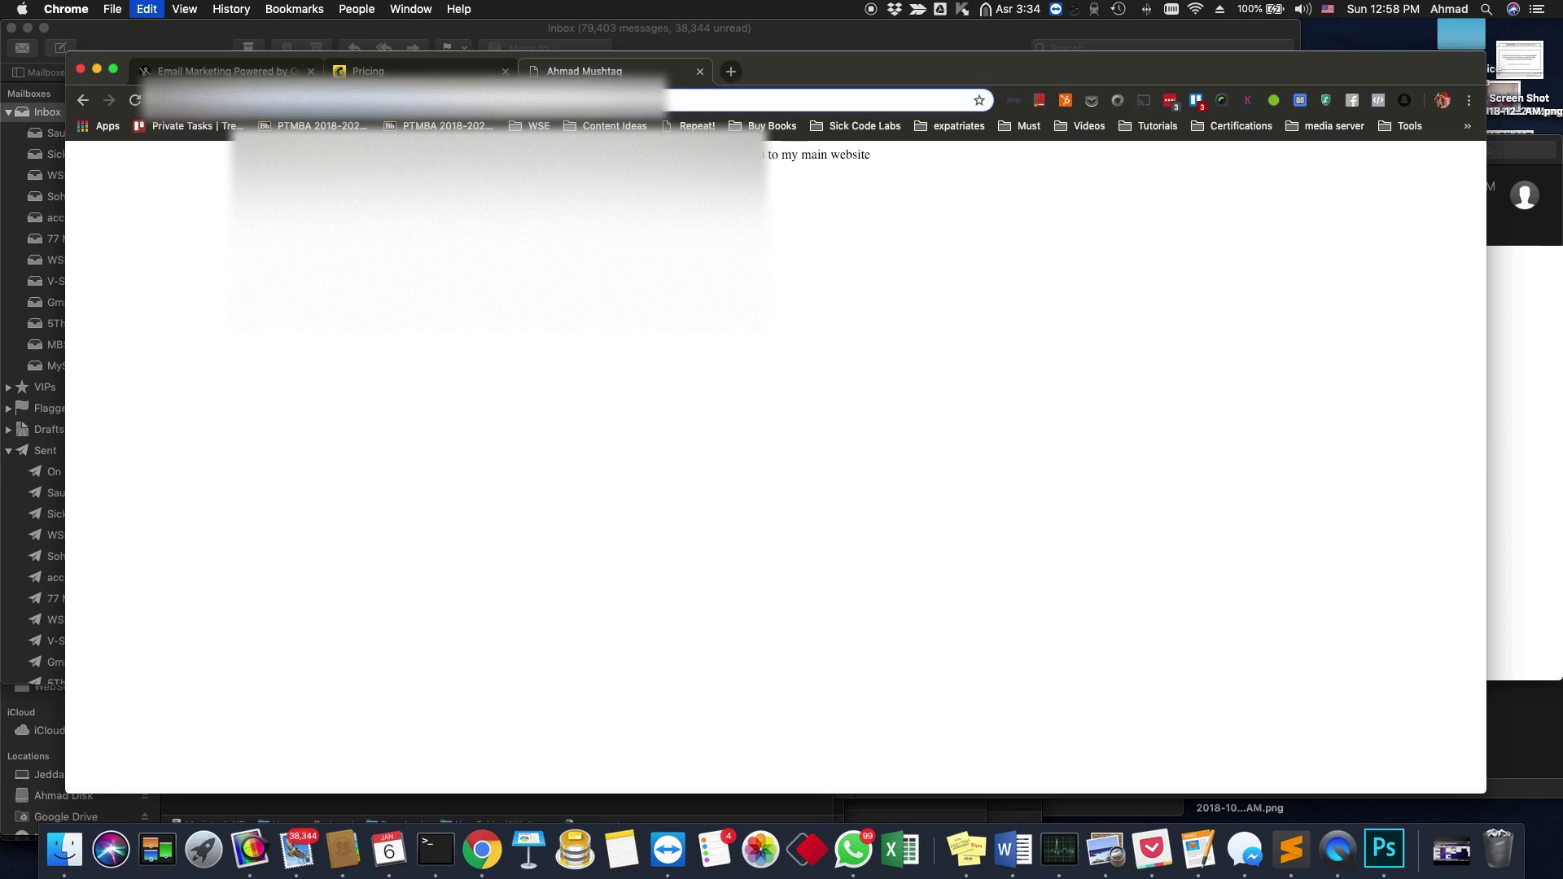
pyautogui.press('Return')
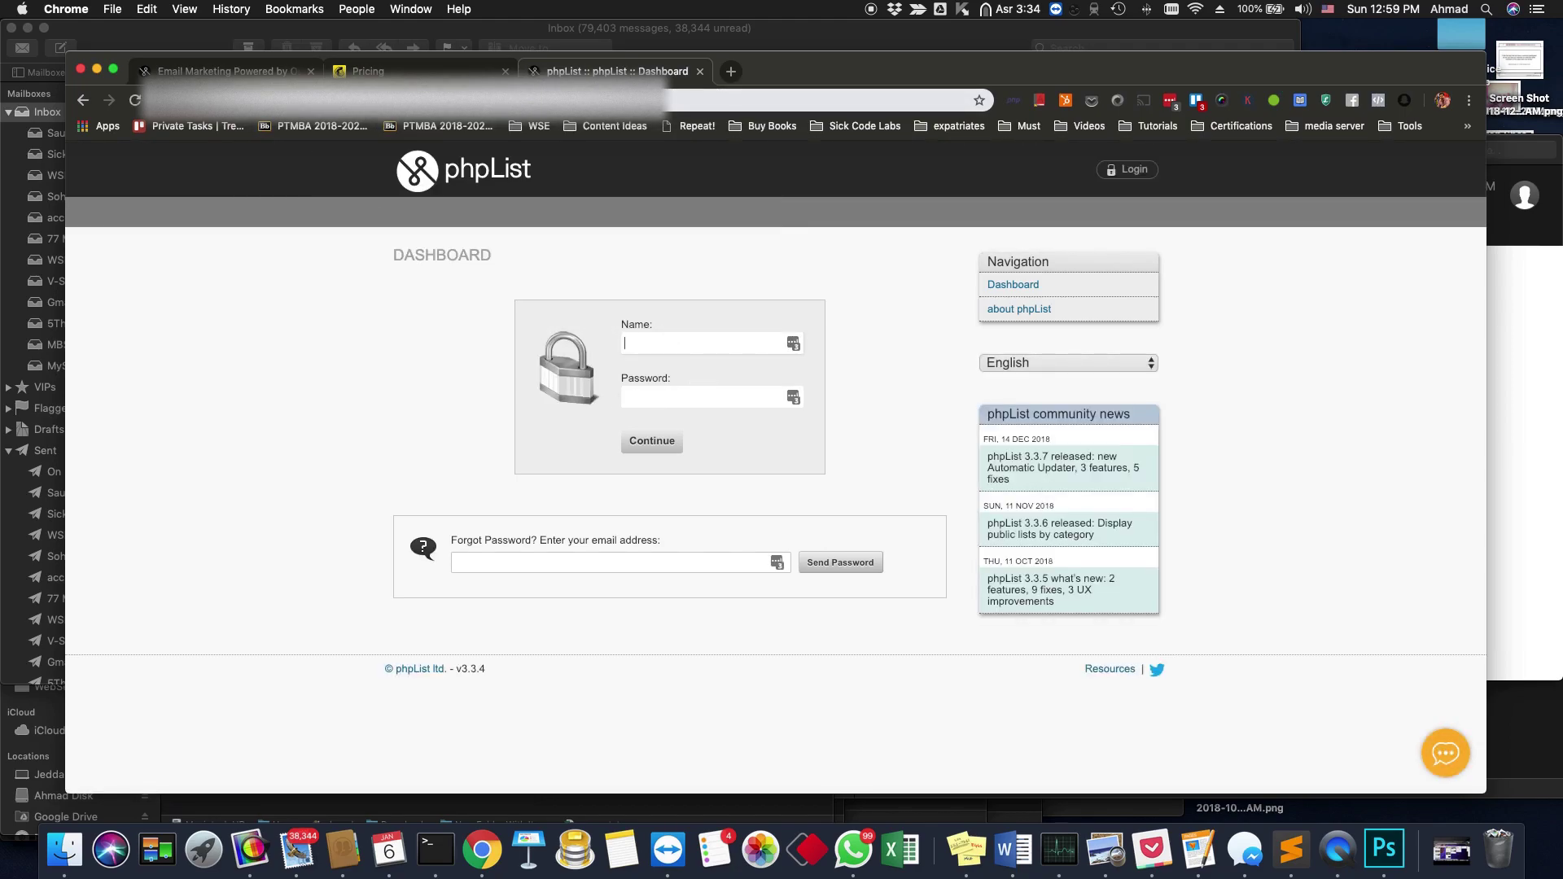
pyautogui.click(793, 343)
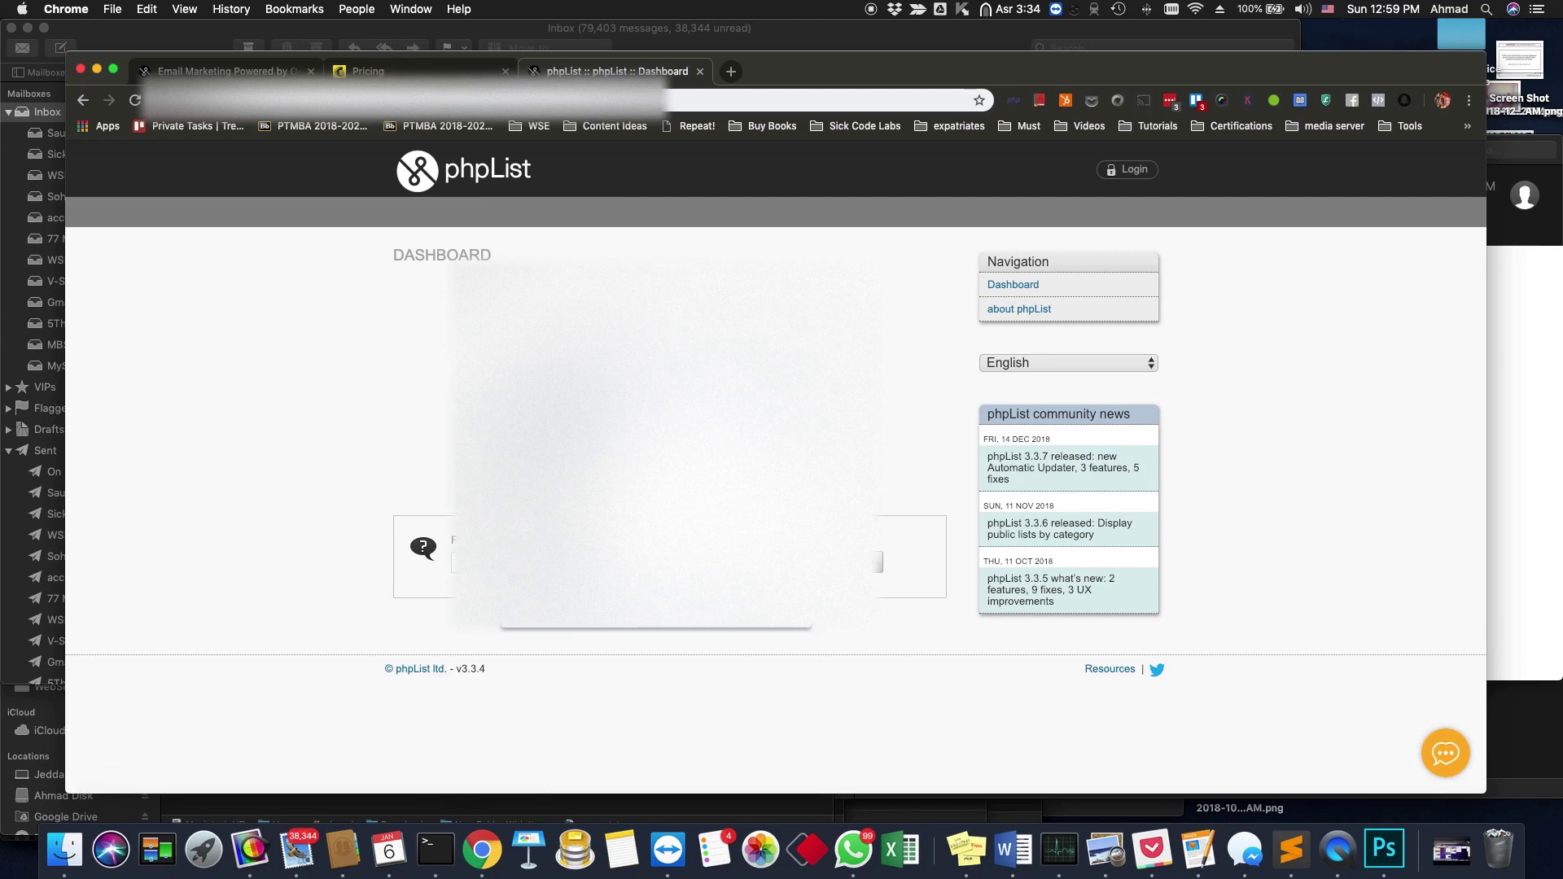
pyautogui.press('Return')
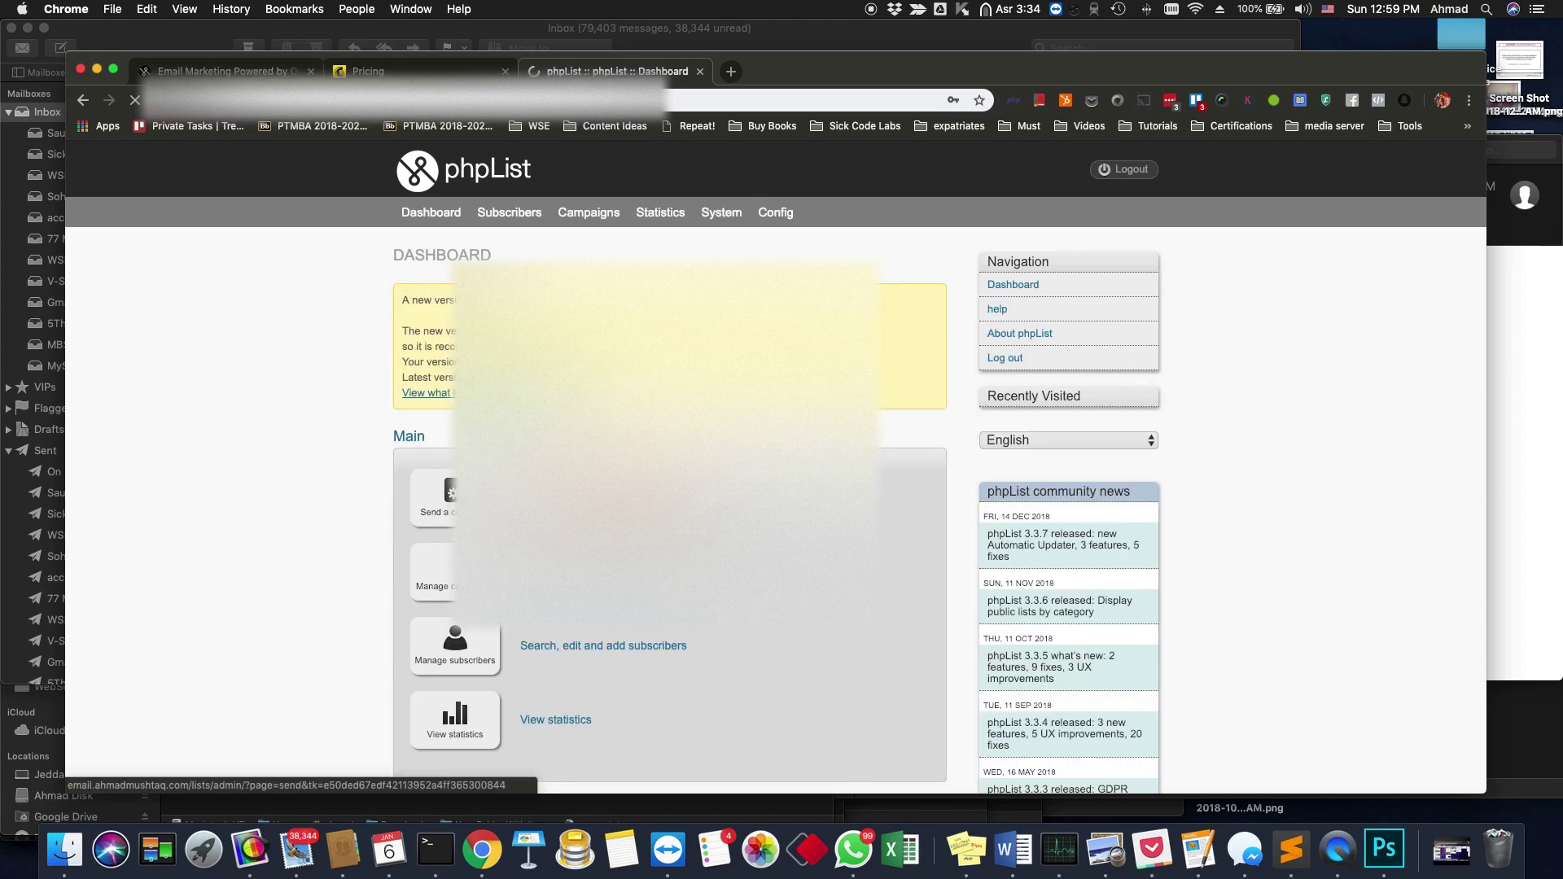
pyautogui.moveTo(488, 352); pyautogui.dragTo(594, 339)
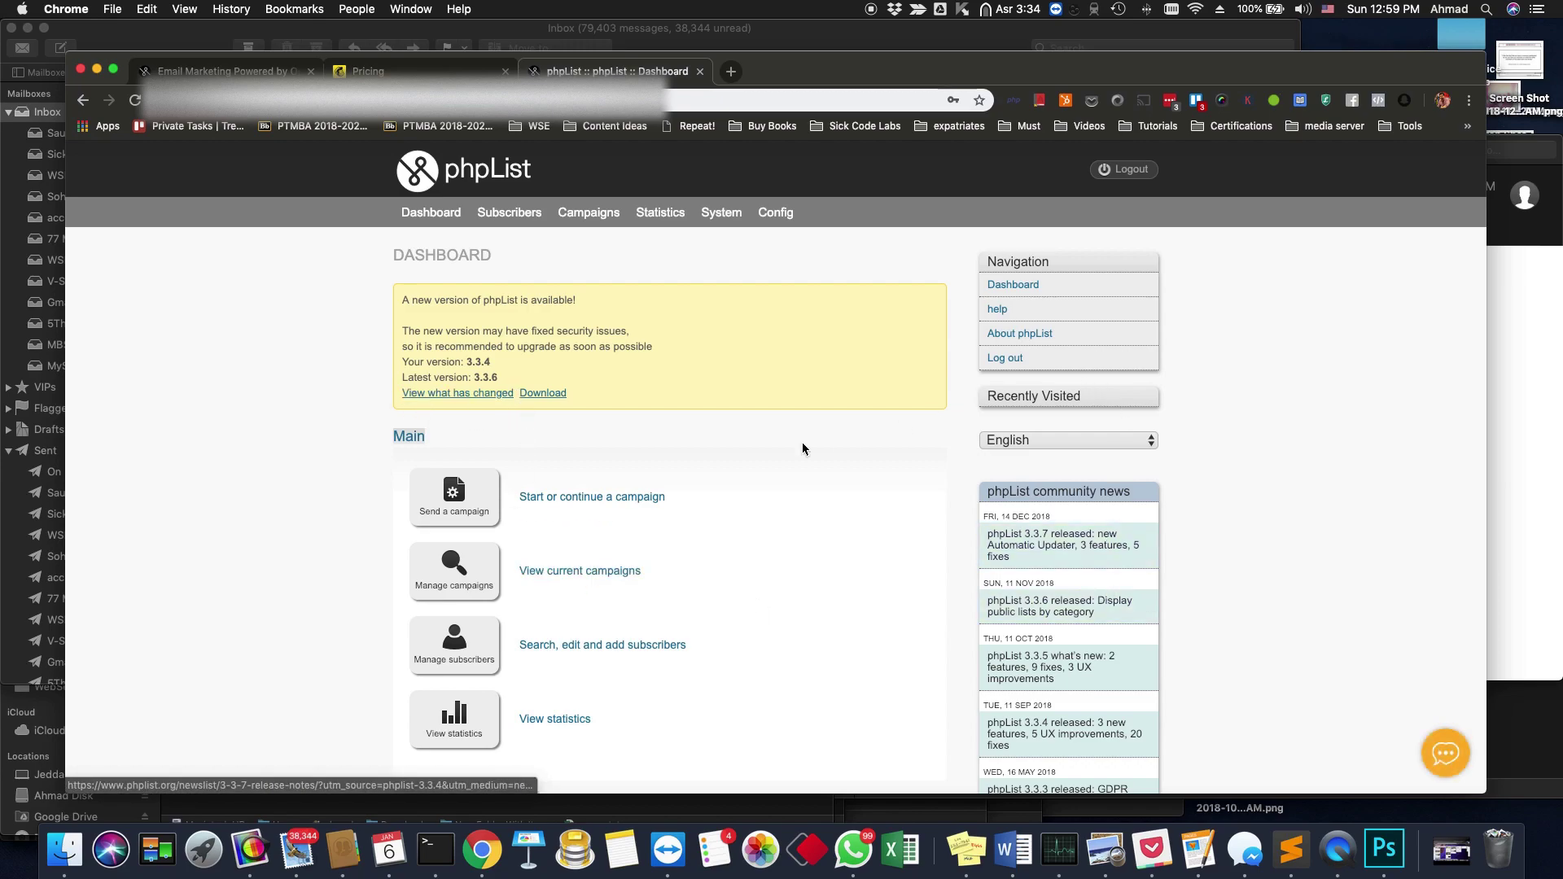
pyautogui.scroll(-3, 458, 484)
pyautogui.scroll(3, 540, 622)
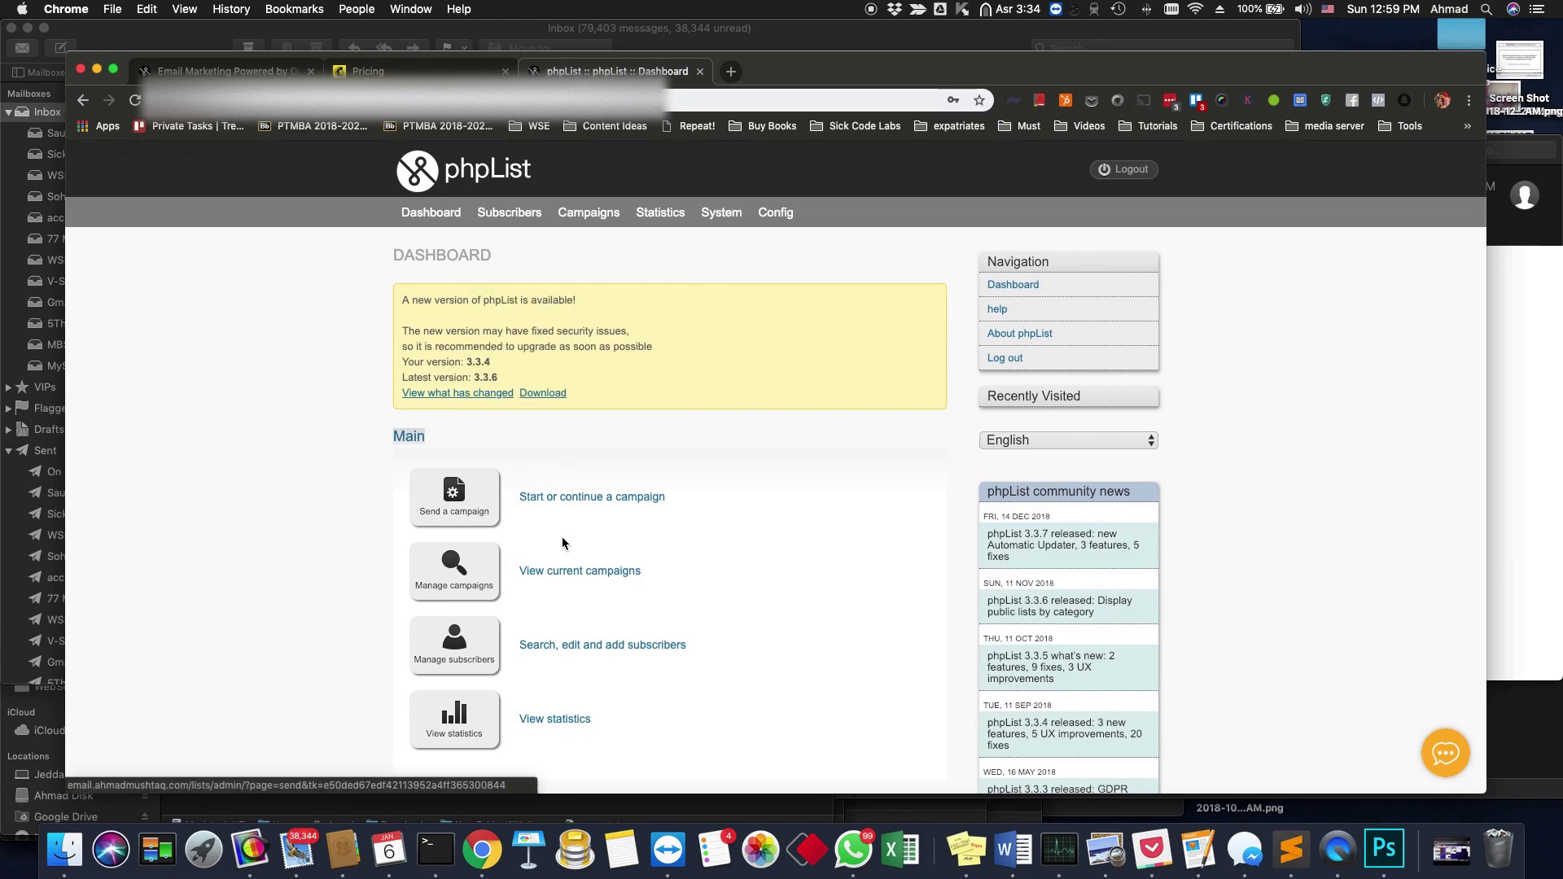
pyautogui.moveTo(508, 216)
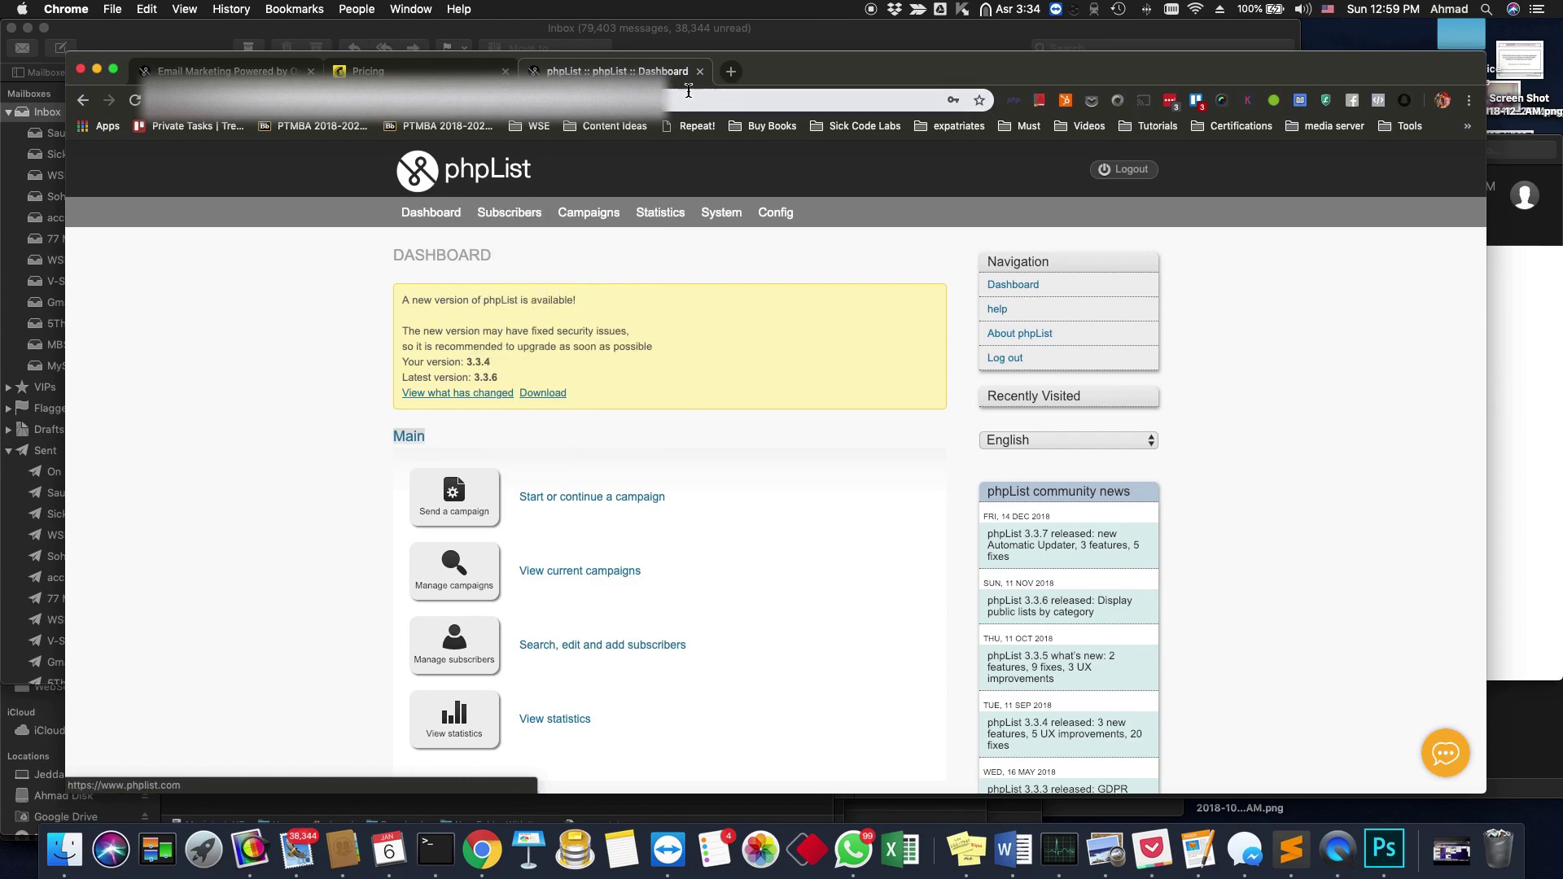
pyautogui.moveTo(729, 214)
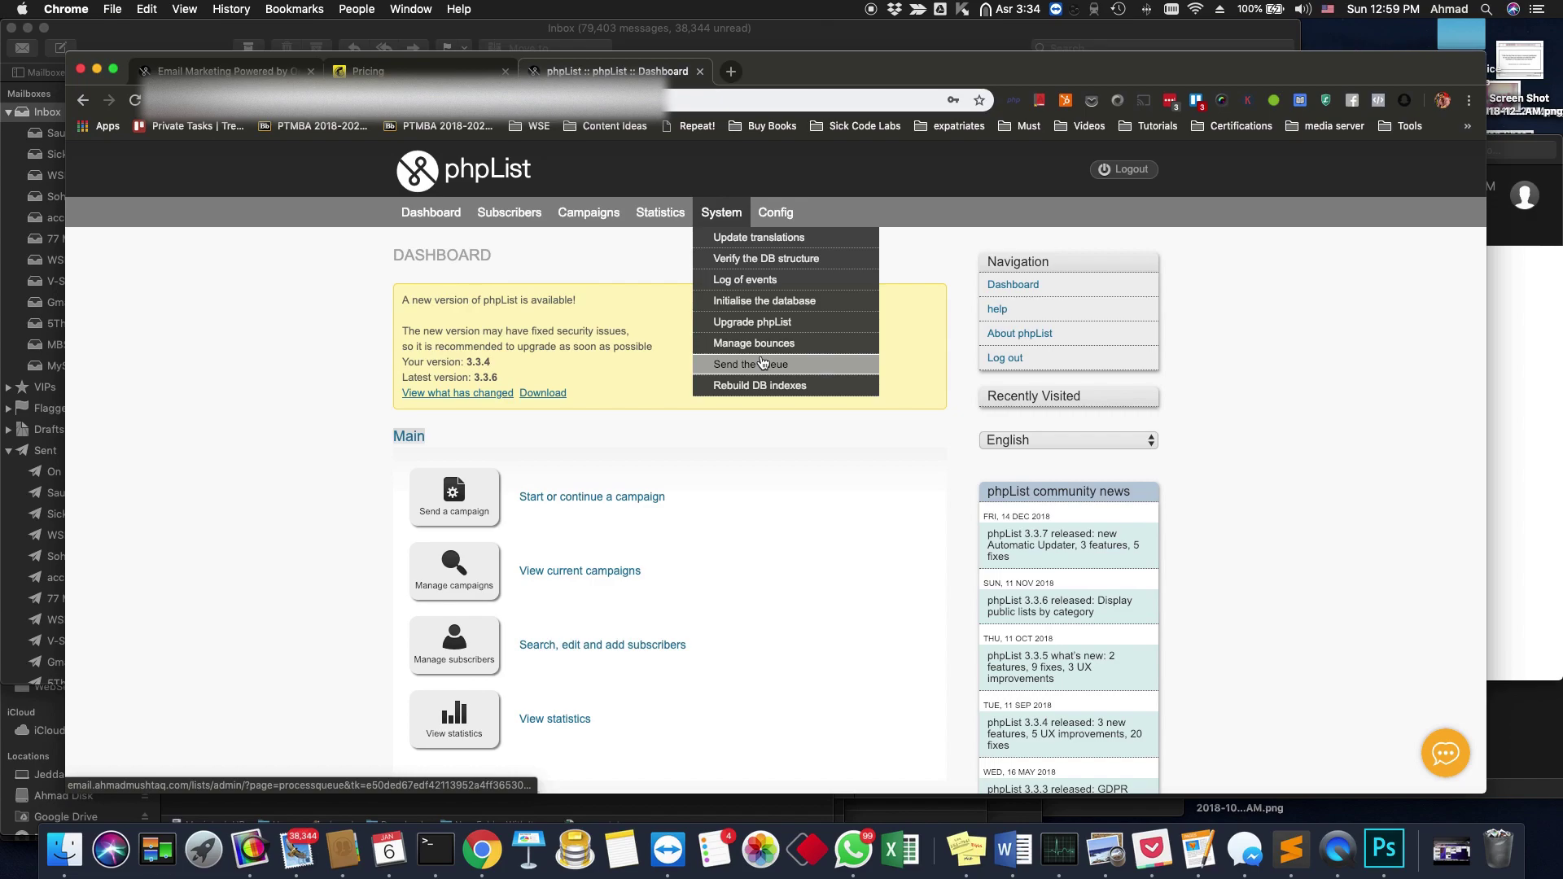
pyautogui.moveTo(781, 232)
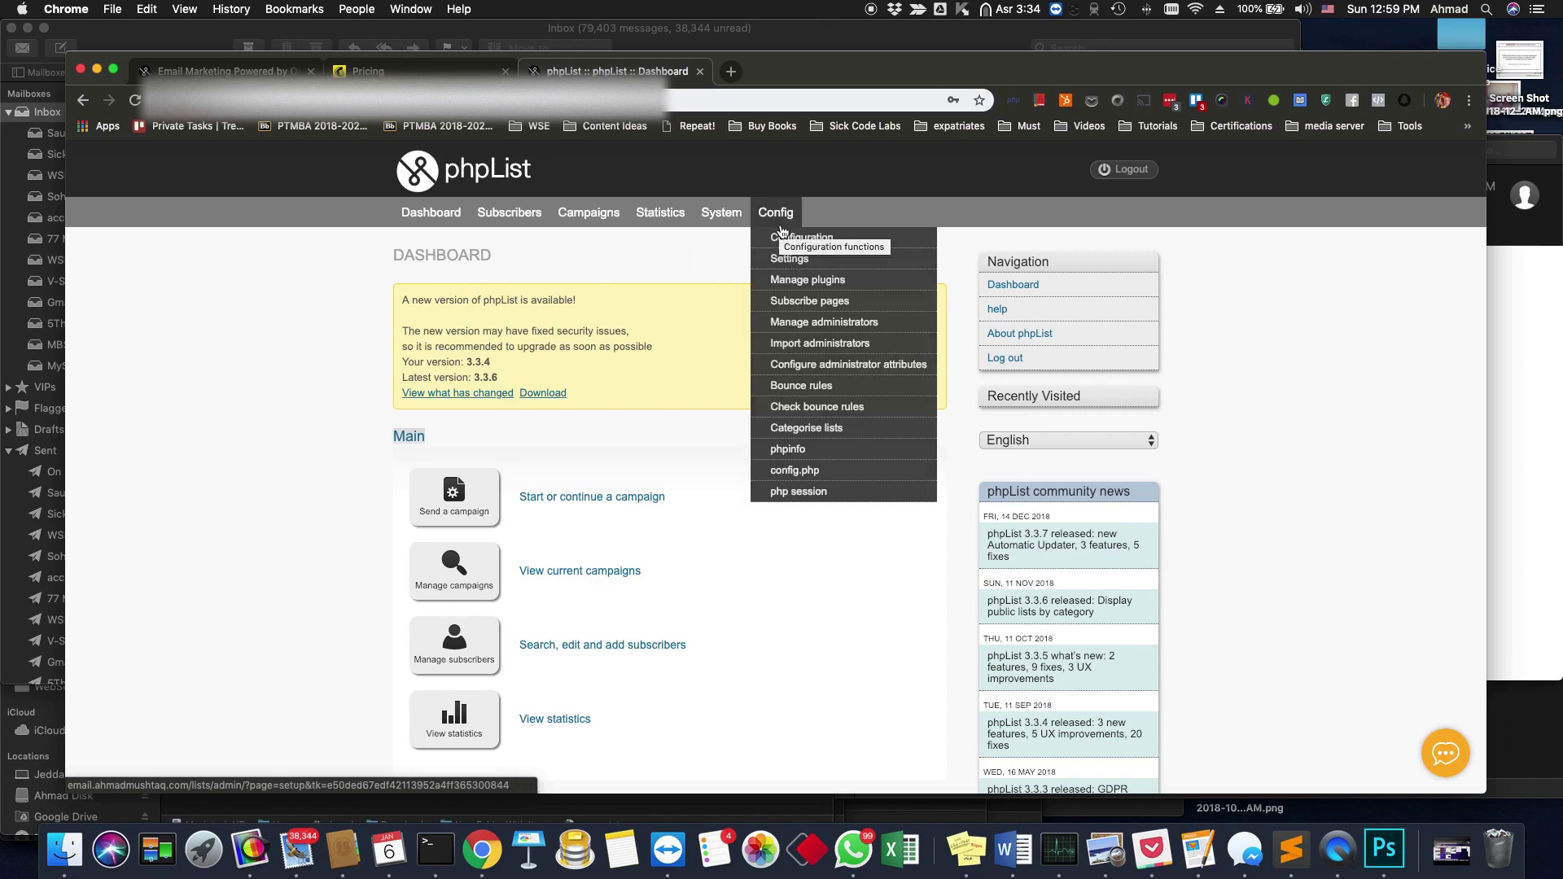
# - Open Manage plugins and scroll through the six installed plugins, including Mailgun
pyautogui.click(814, 281)
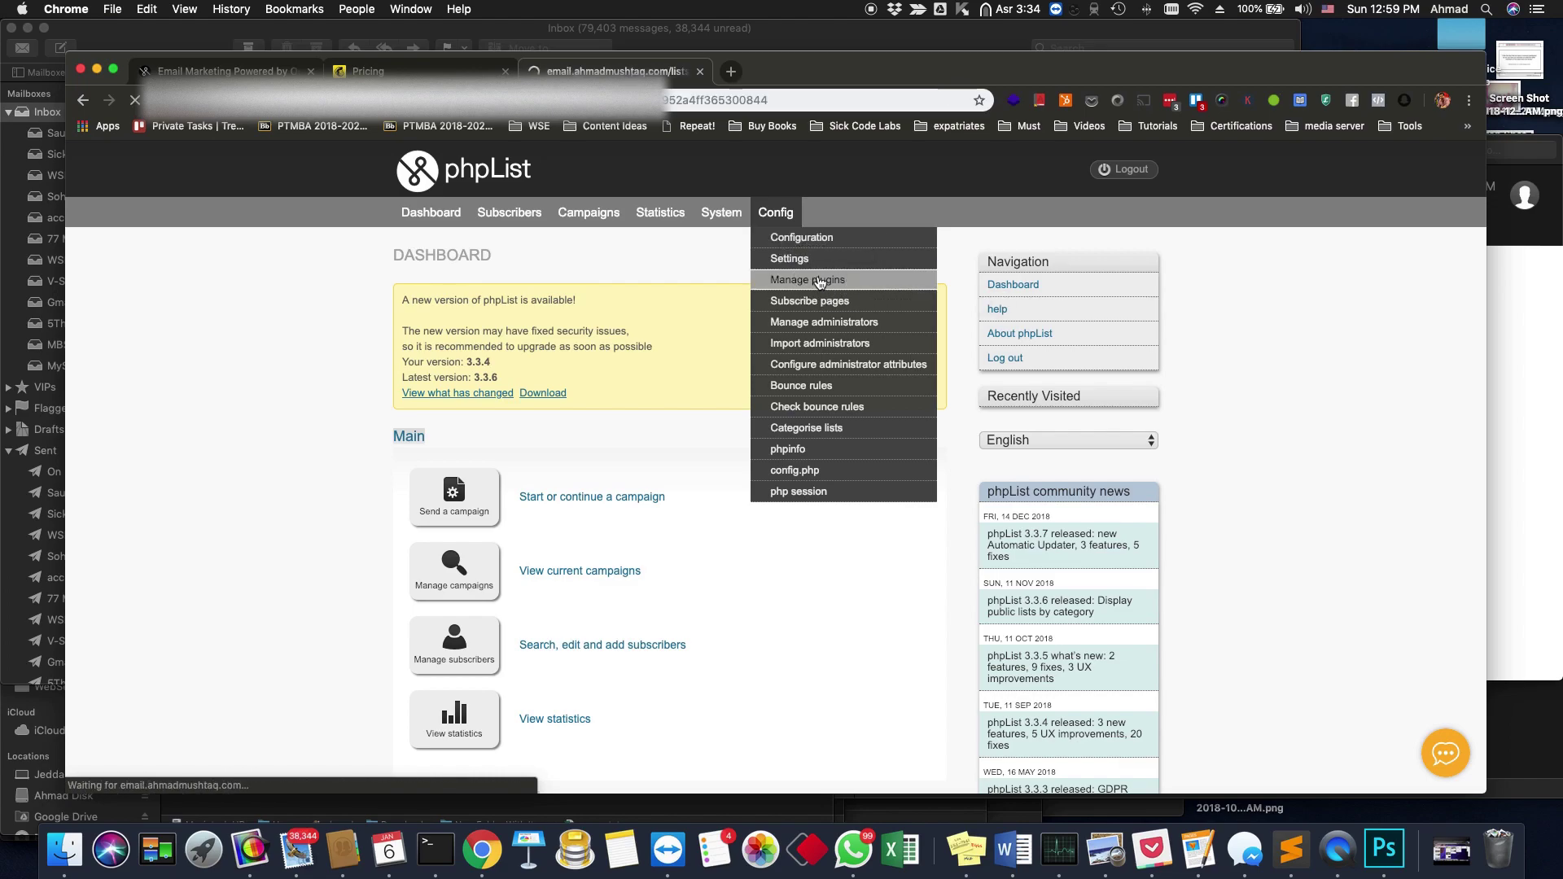
pyautogui.scroll(-2, 505, 440)
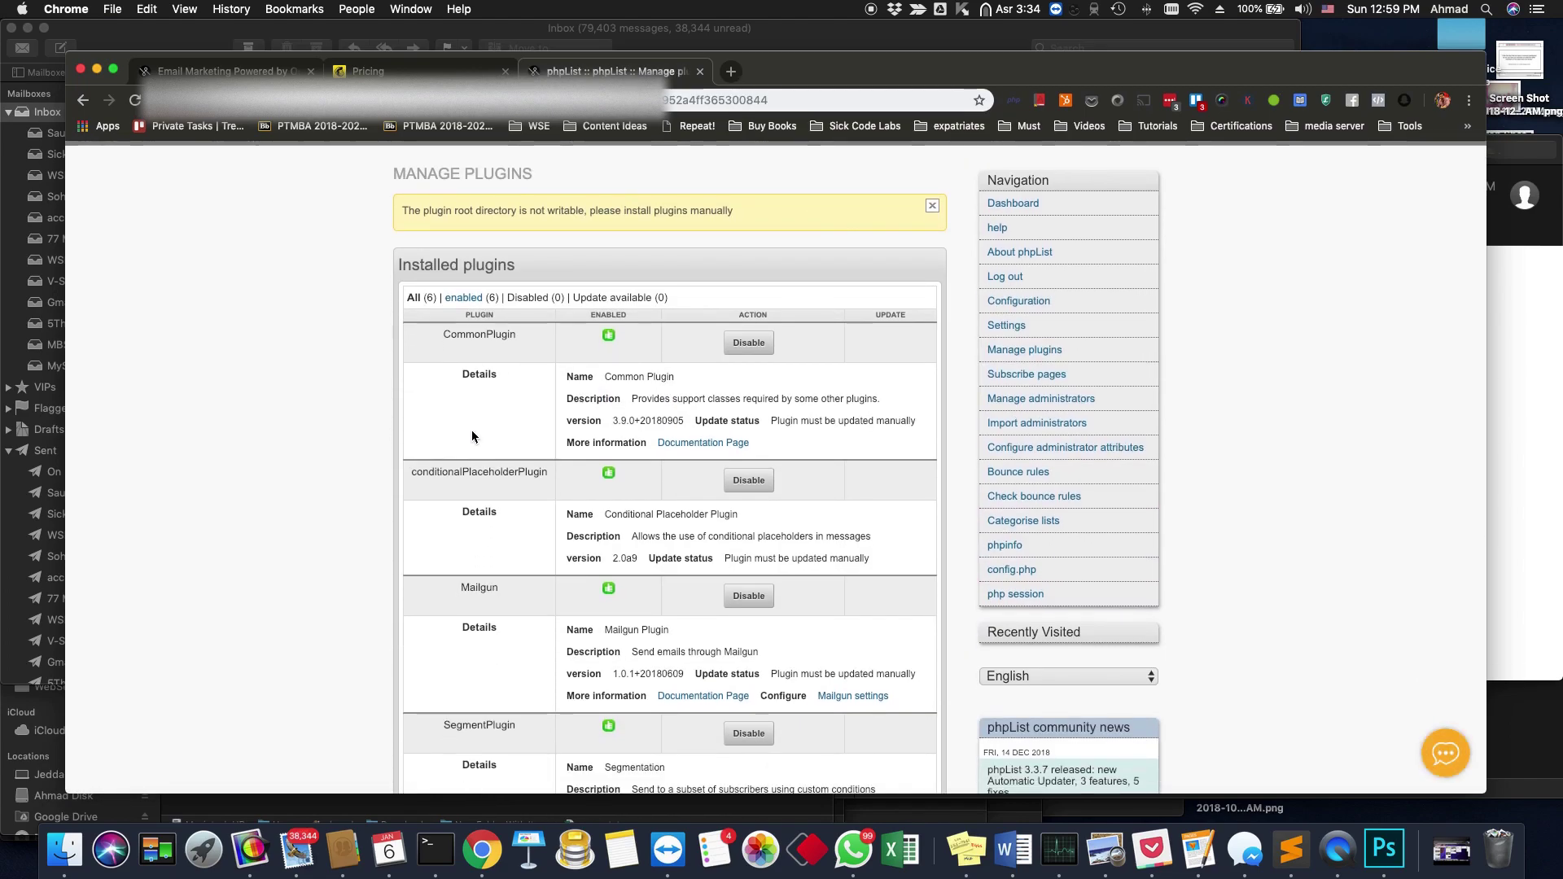
pyautogui.scroll(-8, 458, 510)
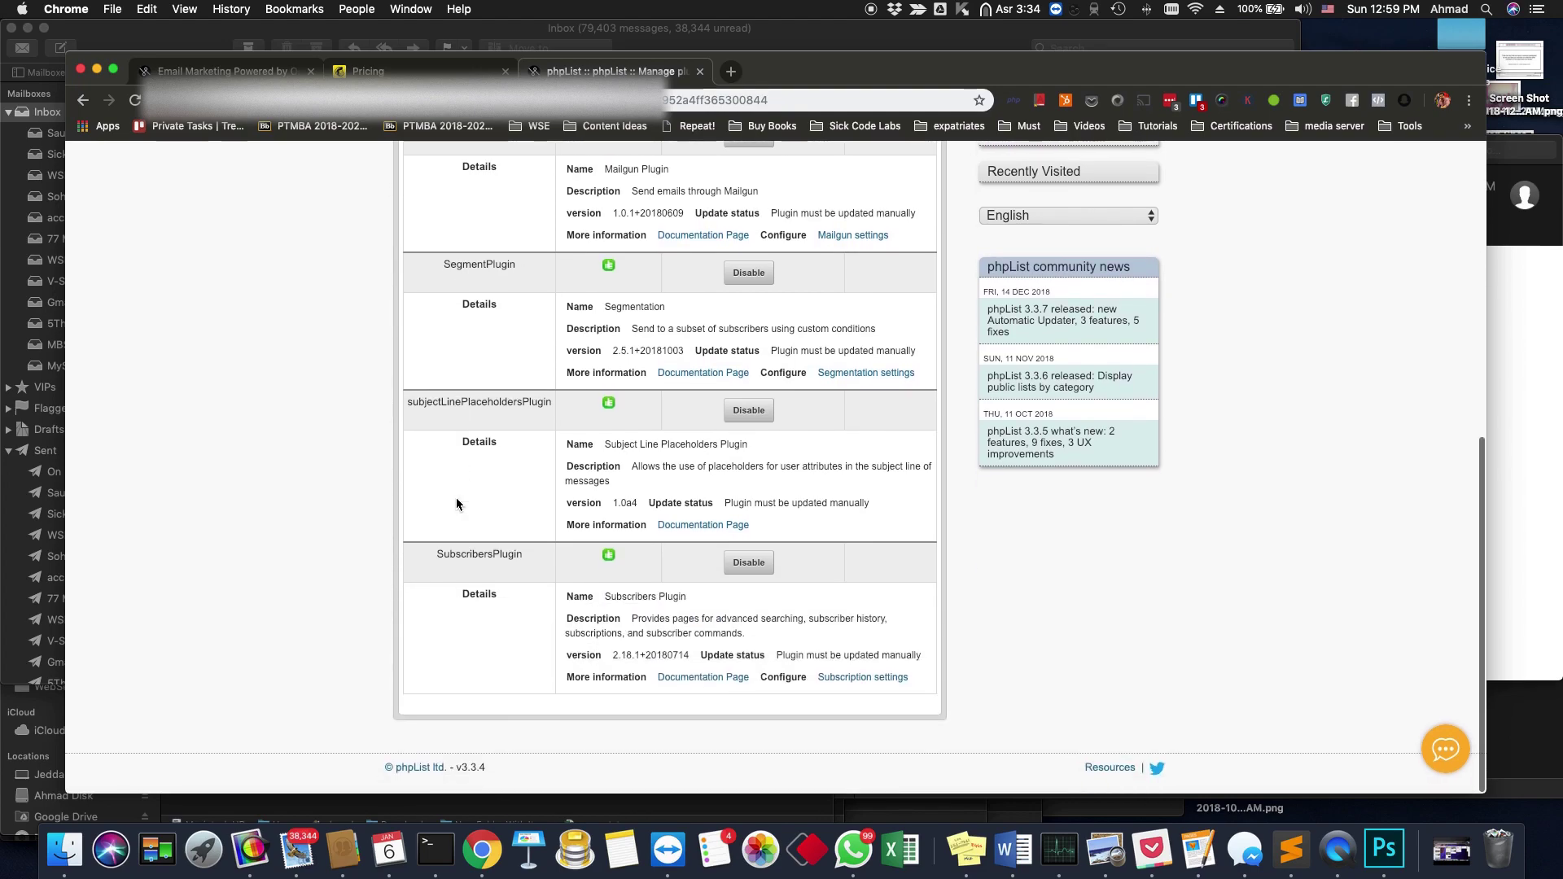
pyautogui.scroll(5, 458, 508)
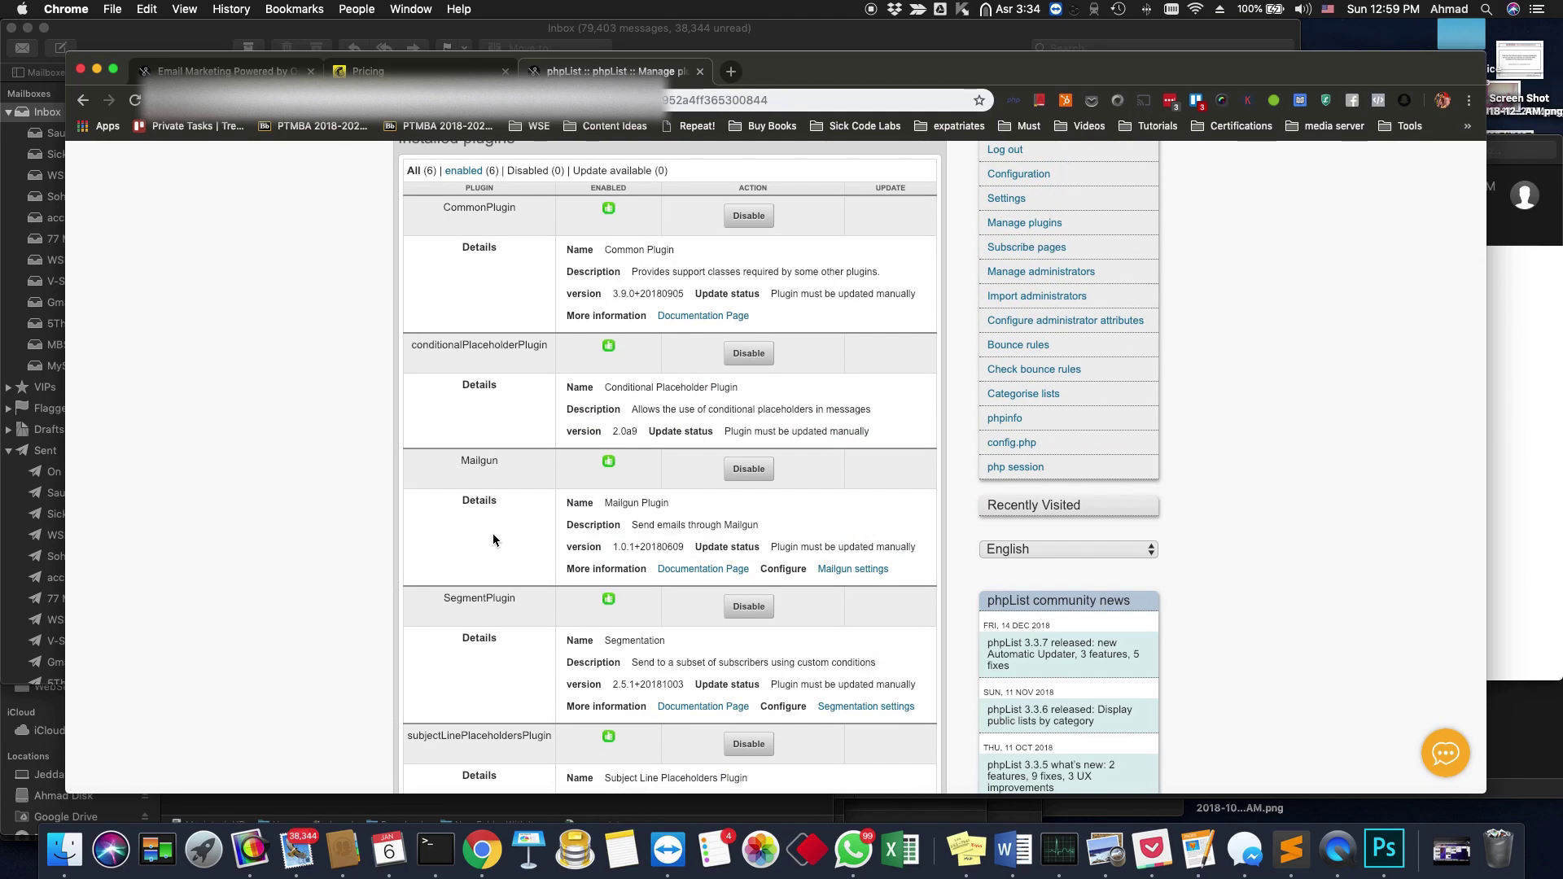
pyautogui.scroll(3, 492, 598)
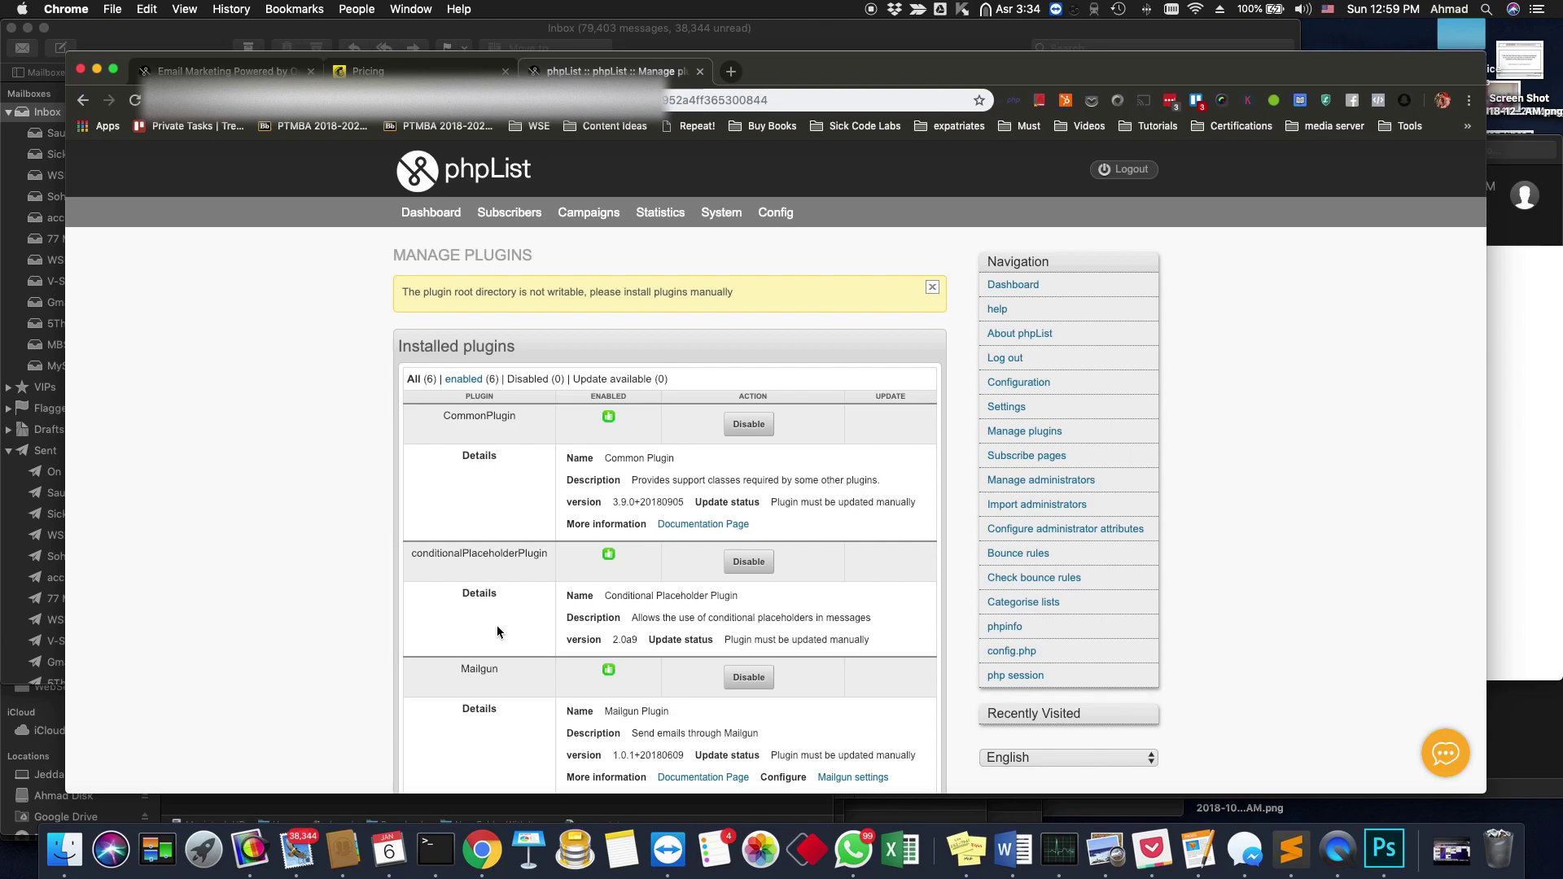
pyautogui.scroll(-6, 497, 632)
pyautogui.scroll(6, 898, 488)
pyautogui.scroll(-6, 619, 570)
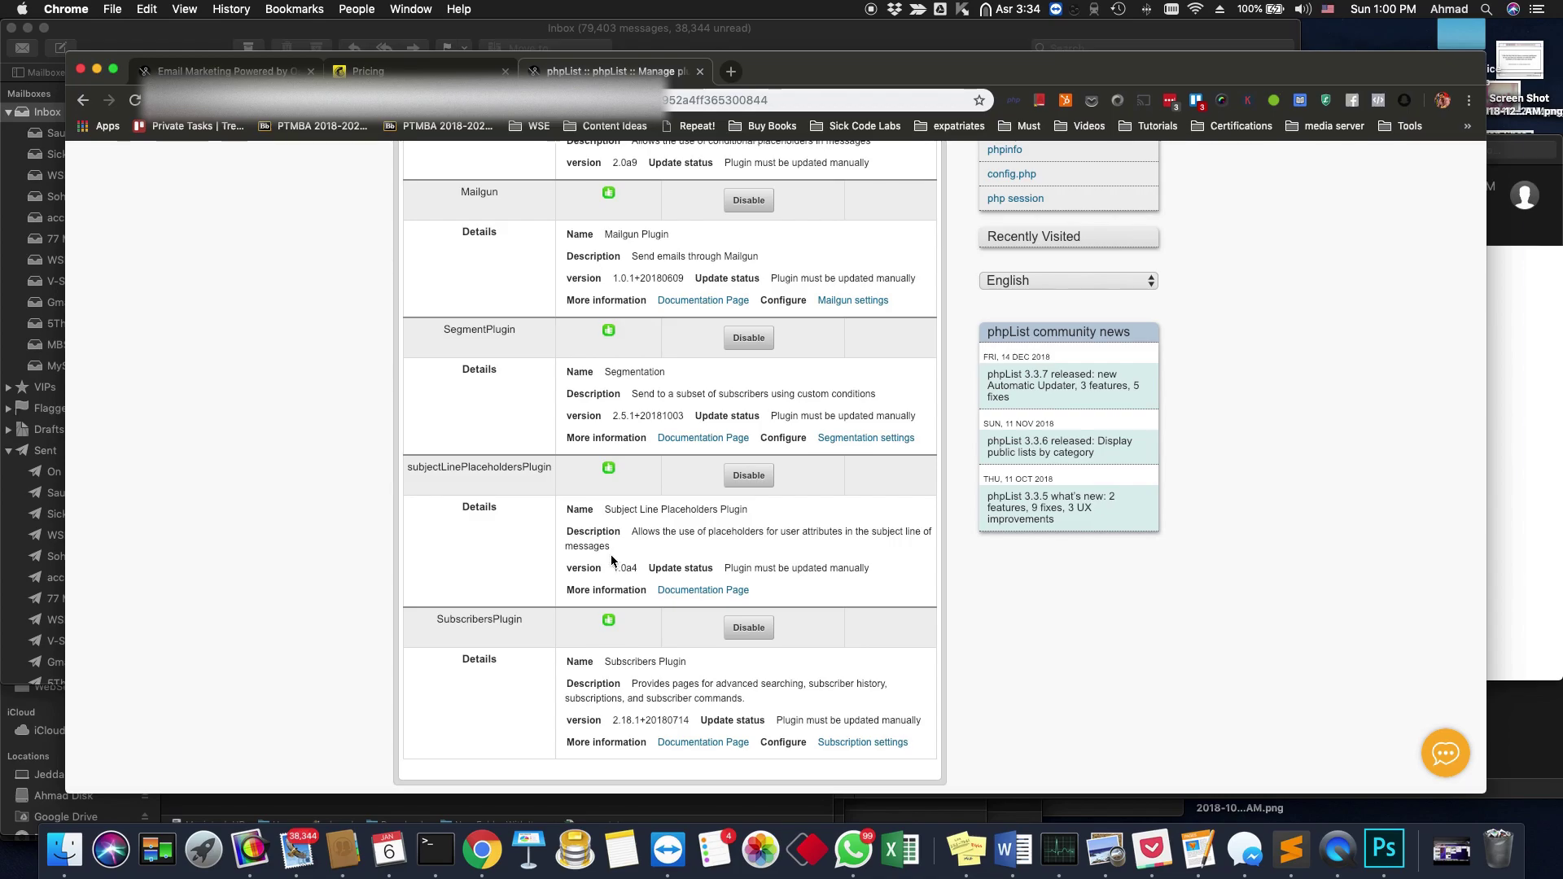
pyautogui.scroll(6, 619, 568)
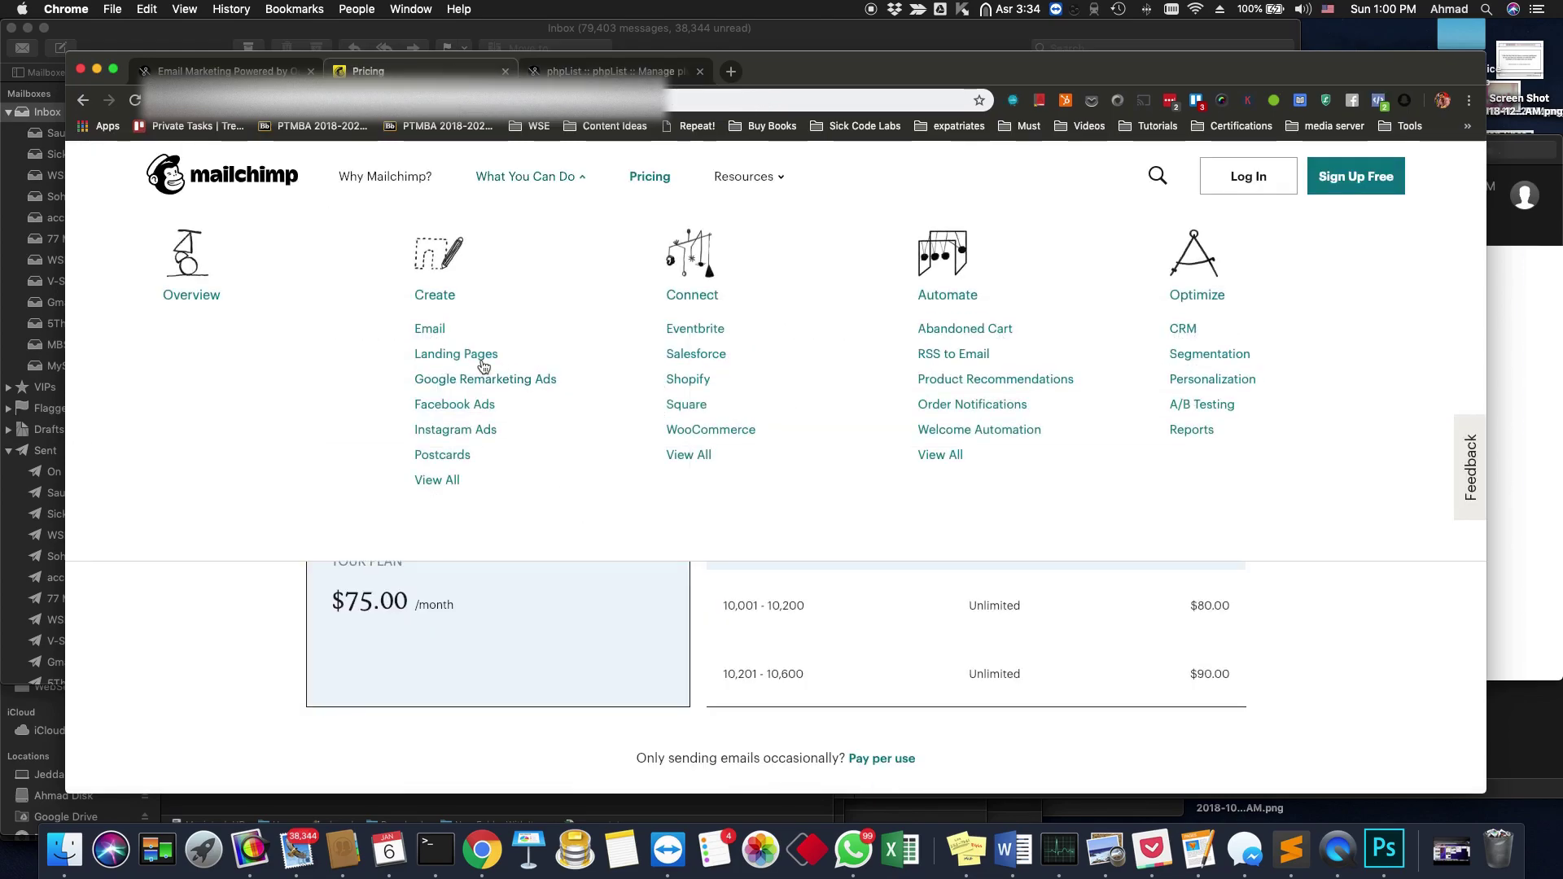
pyautogui.scroll(10, 252, 653)
pyautogui.scroll(15, 258, 655)
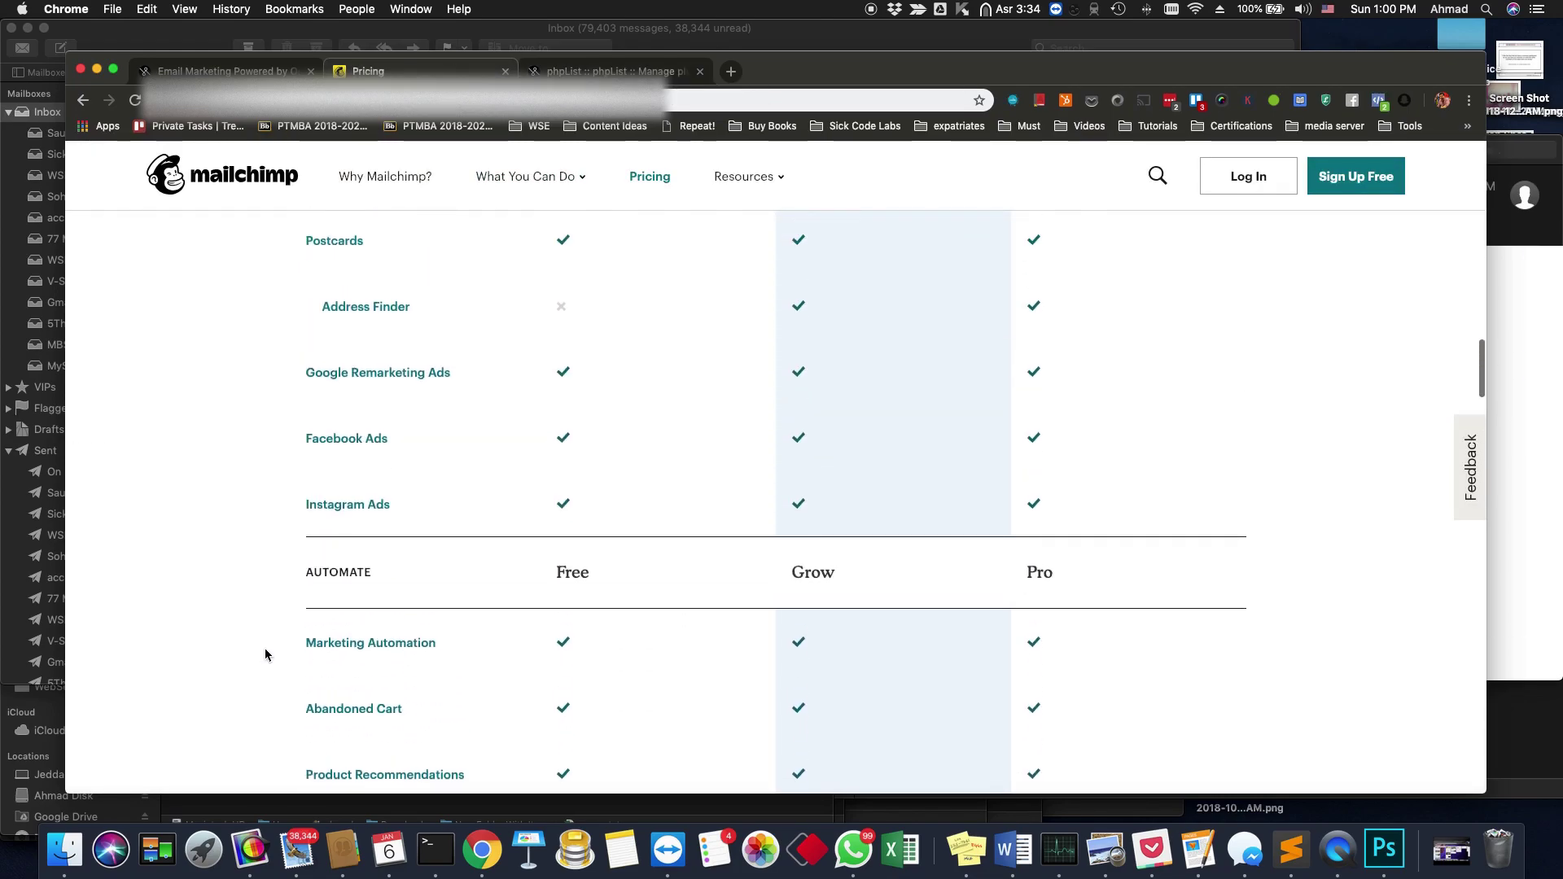
pyautogui.scroll(-10, 416, 637)
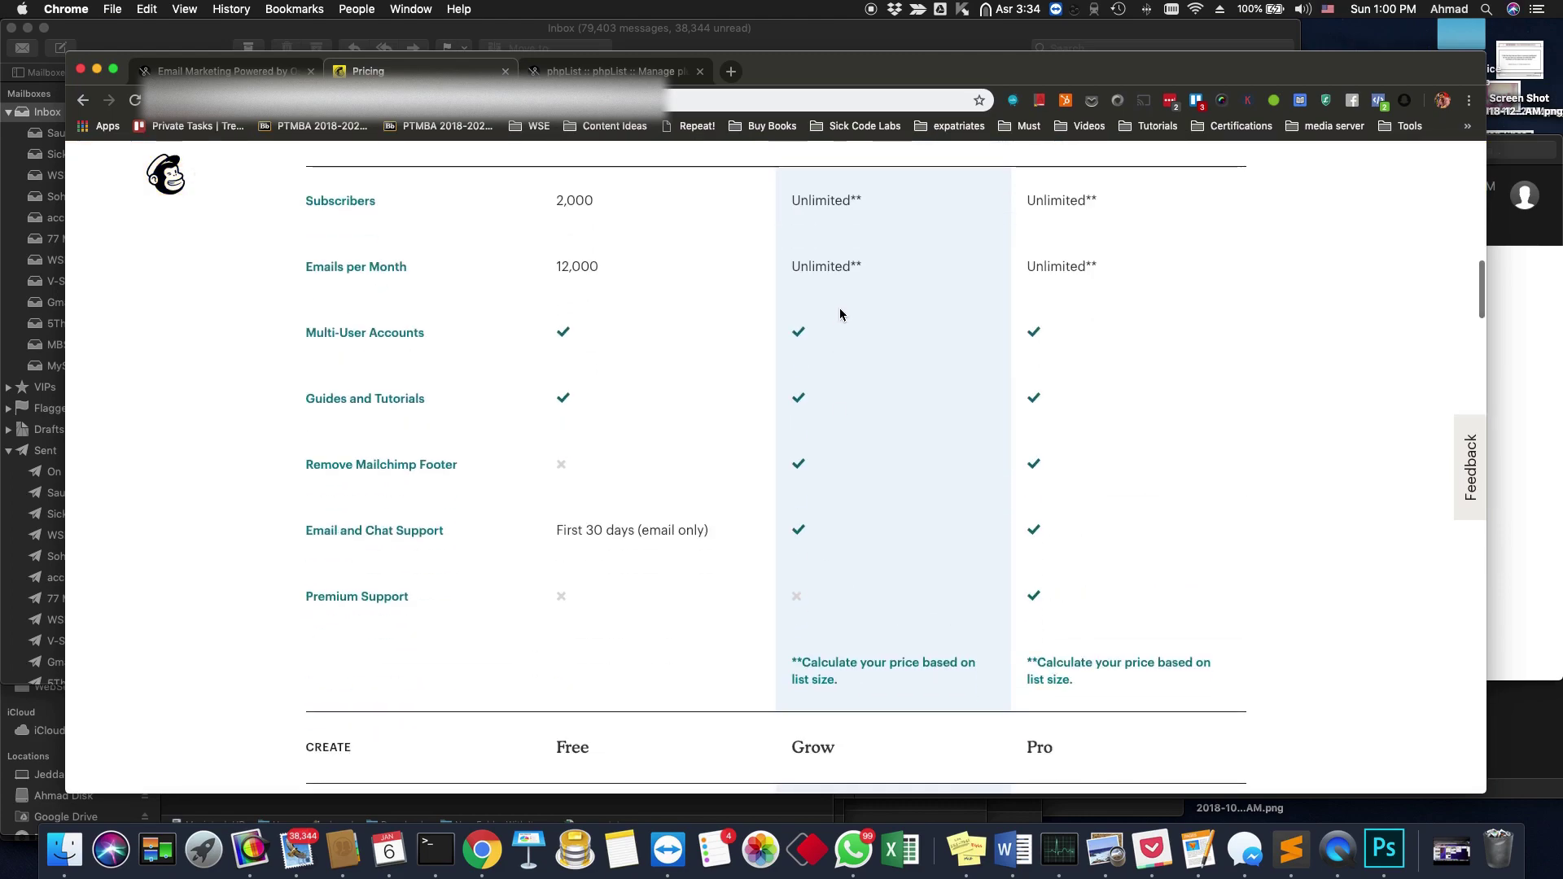
pyautogui.scroll(1, 597, 601)
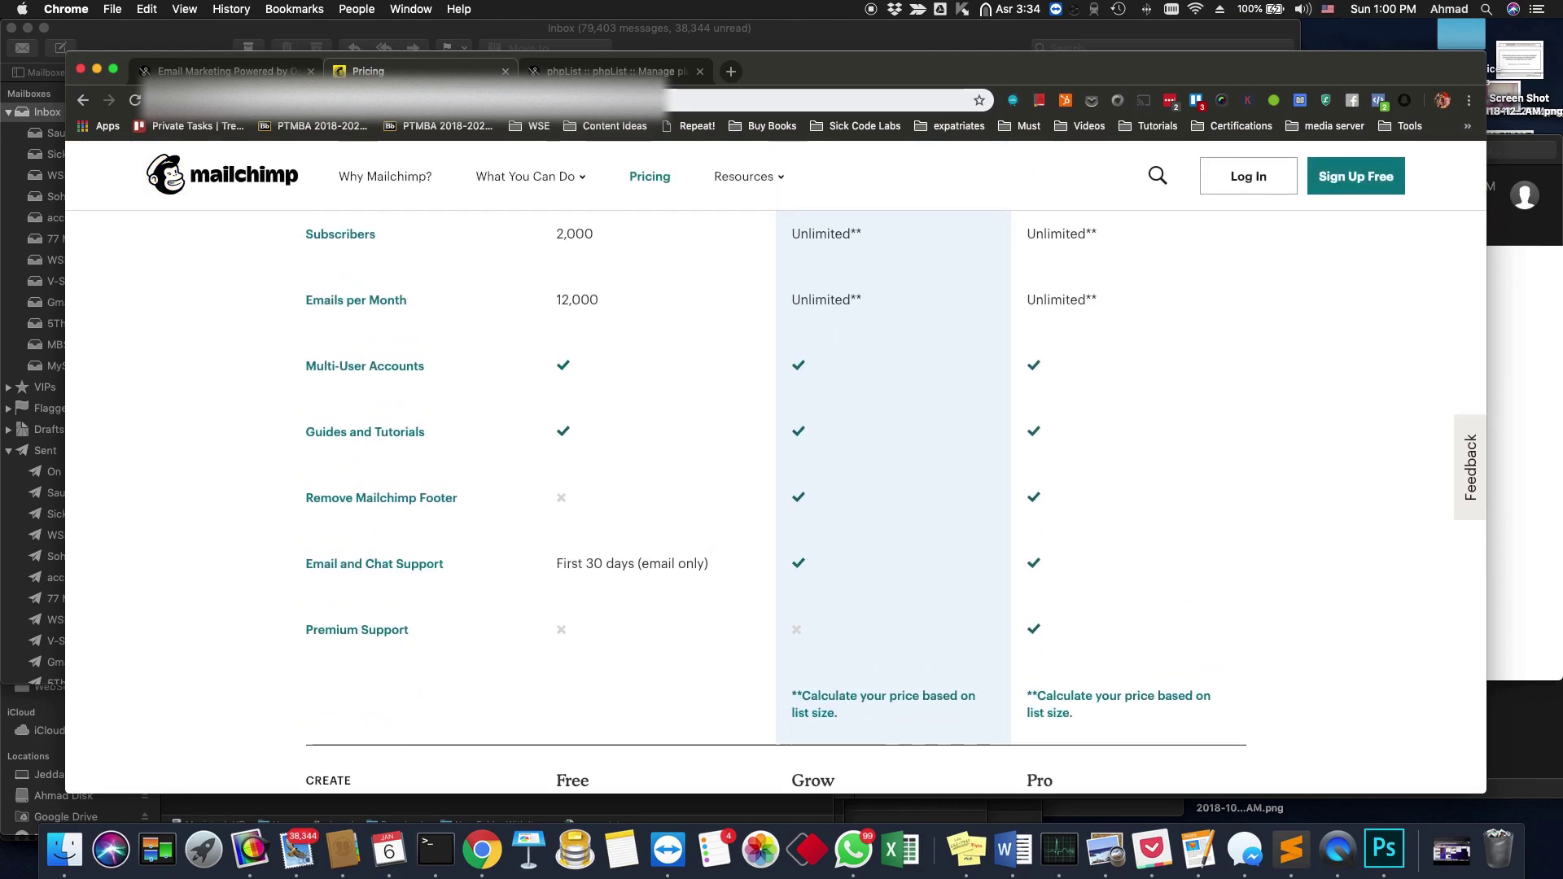
pyautogui.click(606, 70)
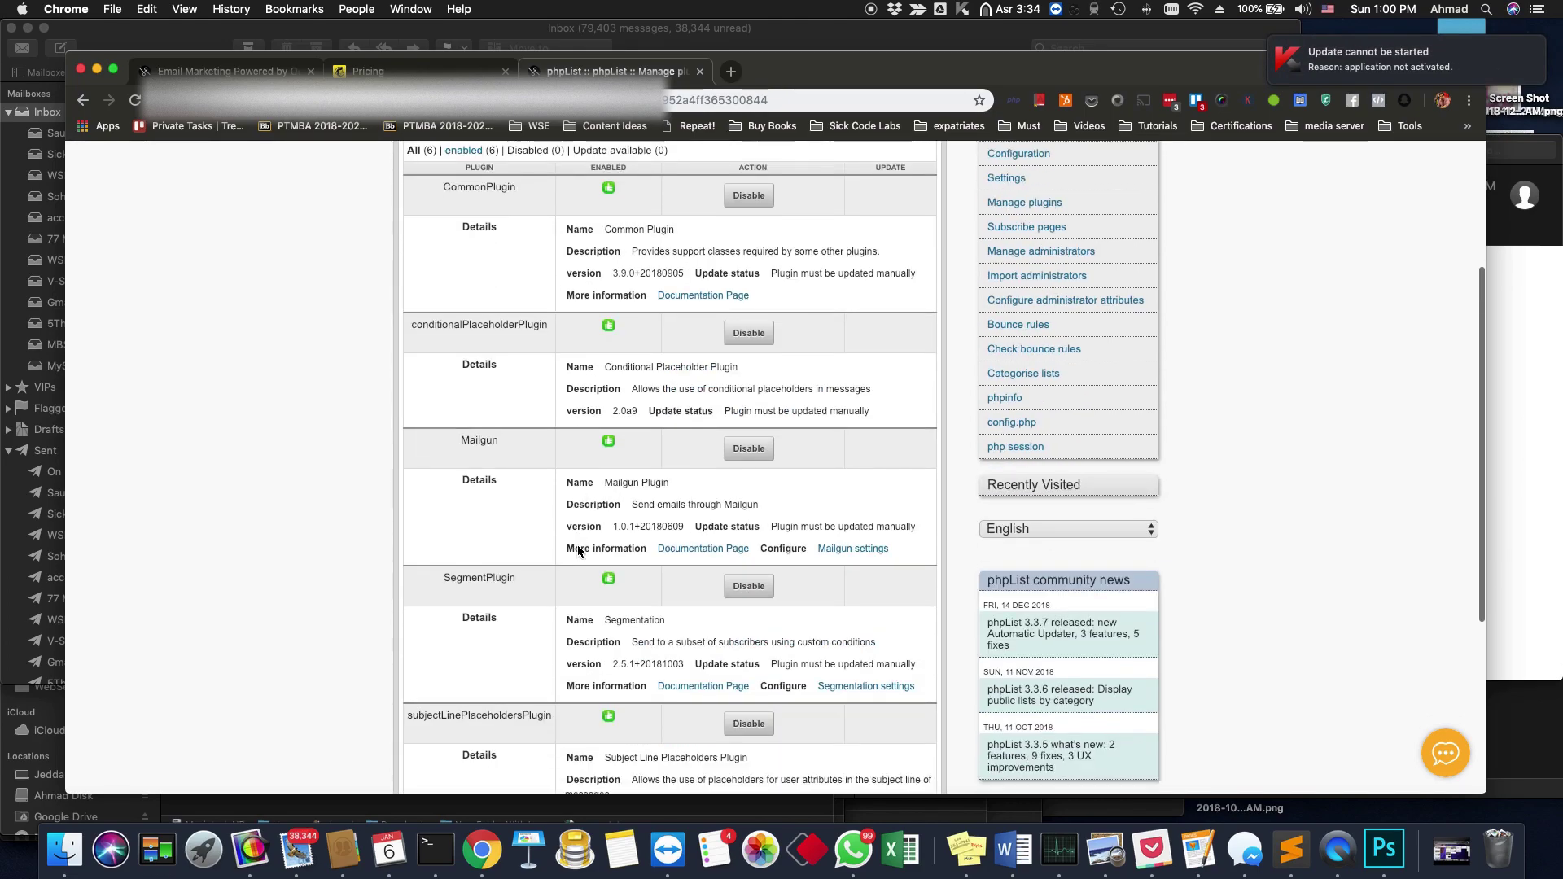
# - Leave Manage plugins for the Mailchimp pricing tab showing Free's 2,000-subscriber cap
pyautogui.scroll(-5, 582, 550)
pyautogui.scroll(5, 578, 552)
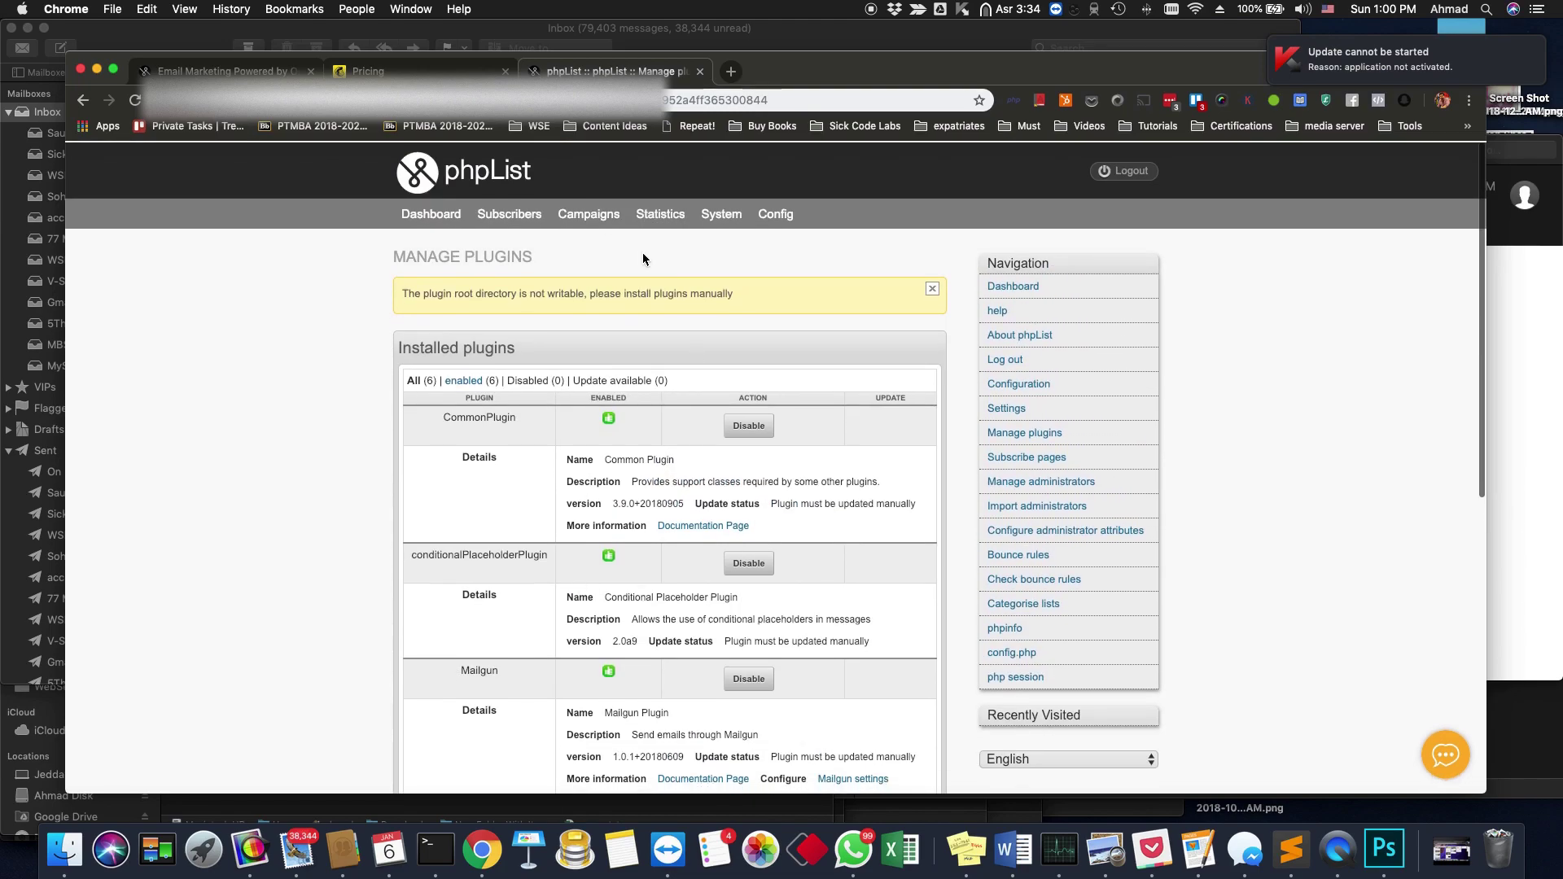
pyautogui.moveTo(515, 228)
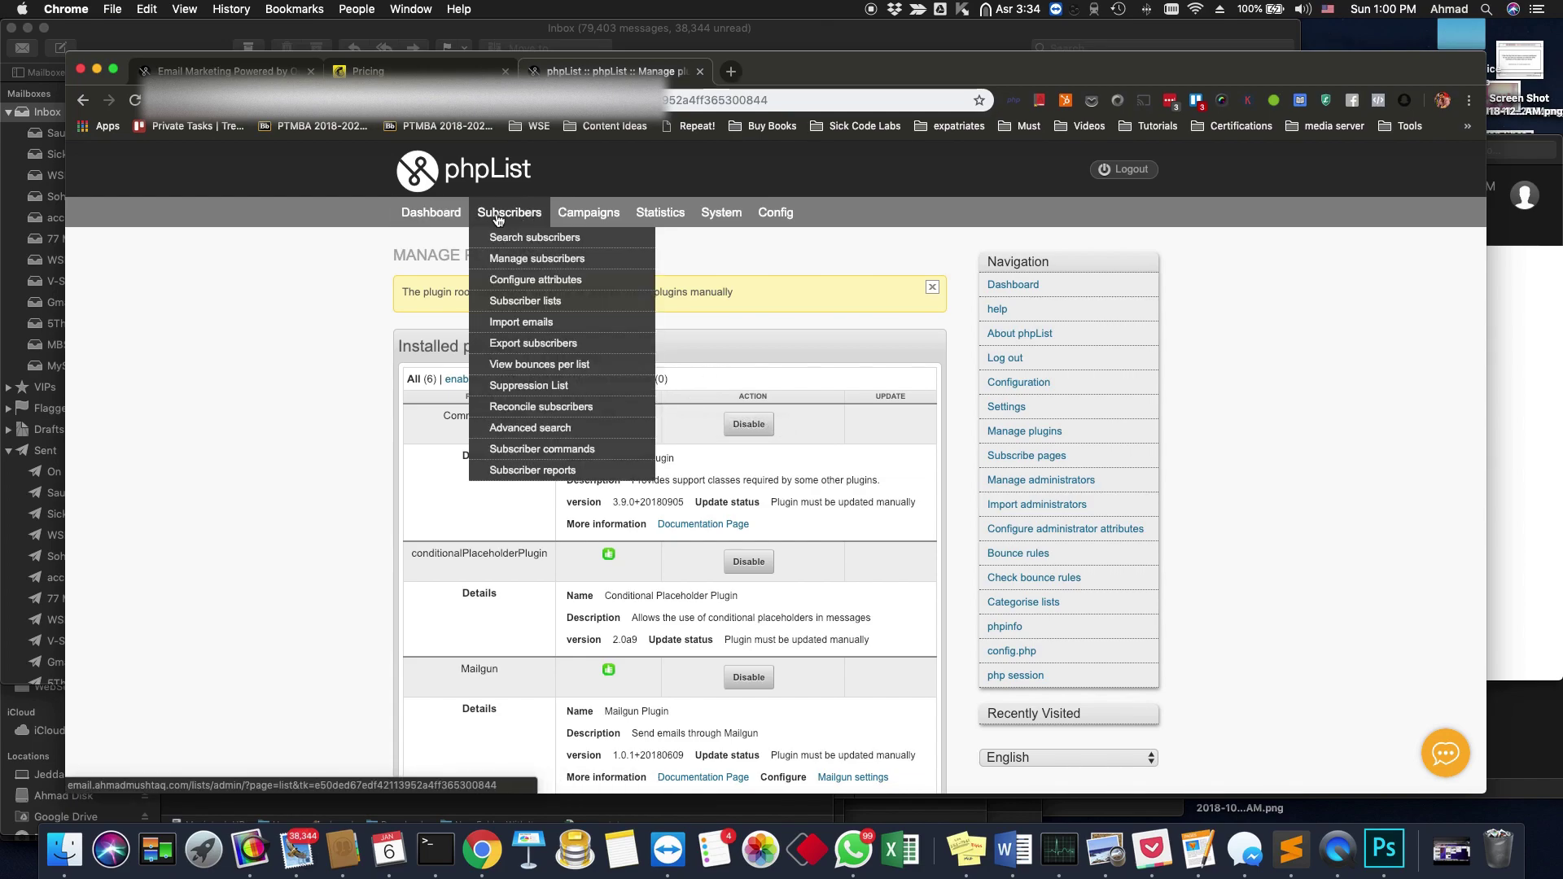
pyautogui.click(461, 75)
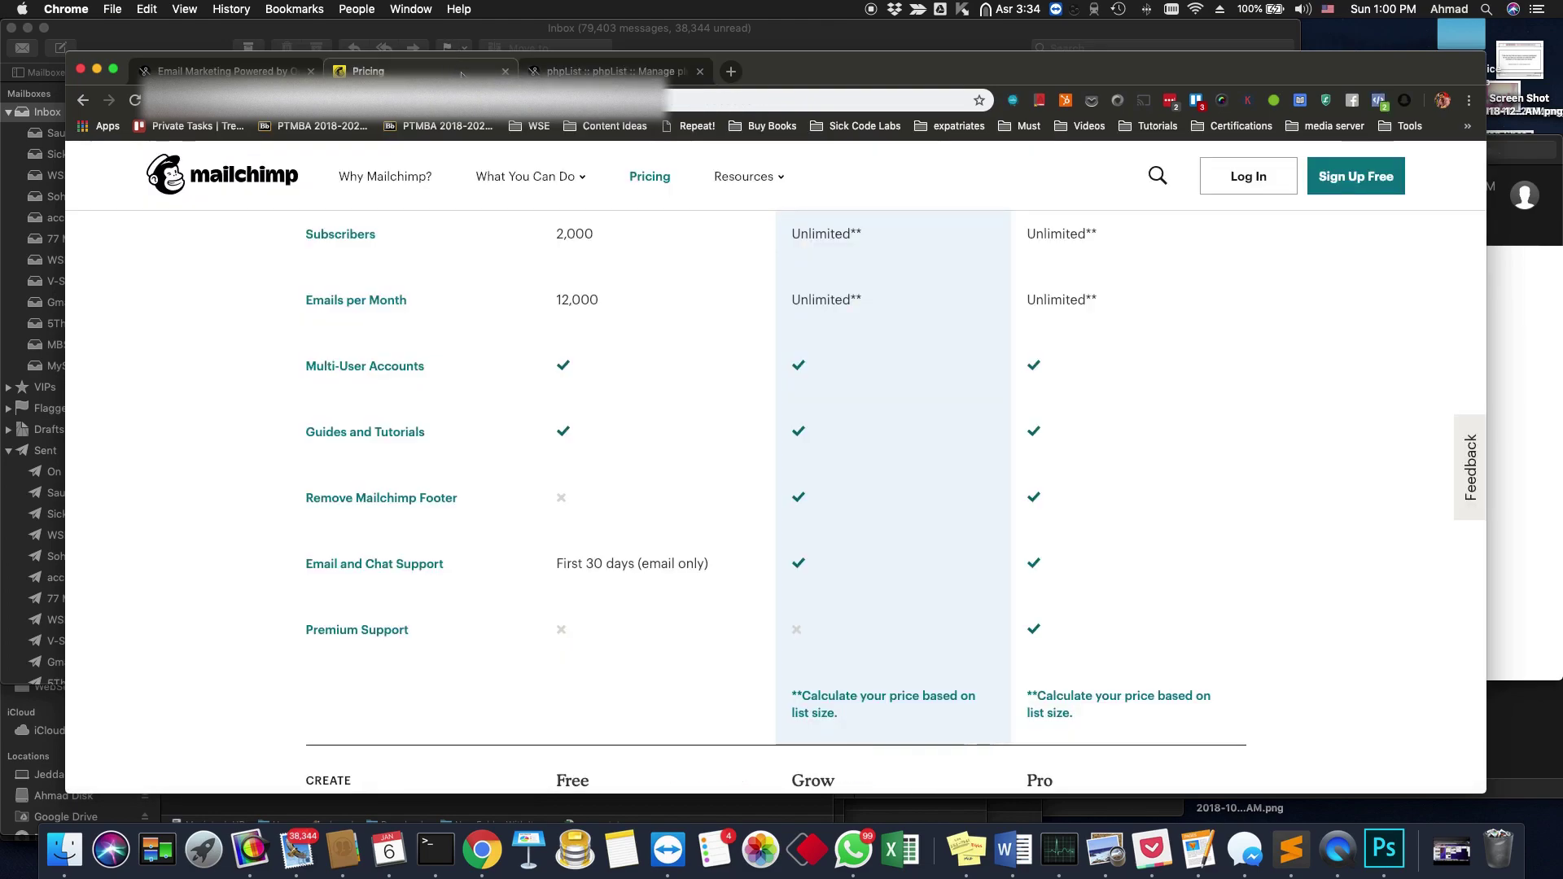
# - Return to phpList's Manage Plugins page listing the Mailgun plugin
pyautogui.click(611, 72)
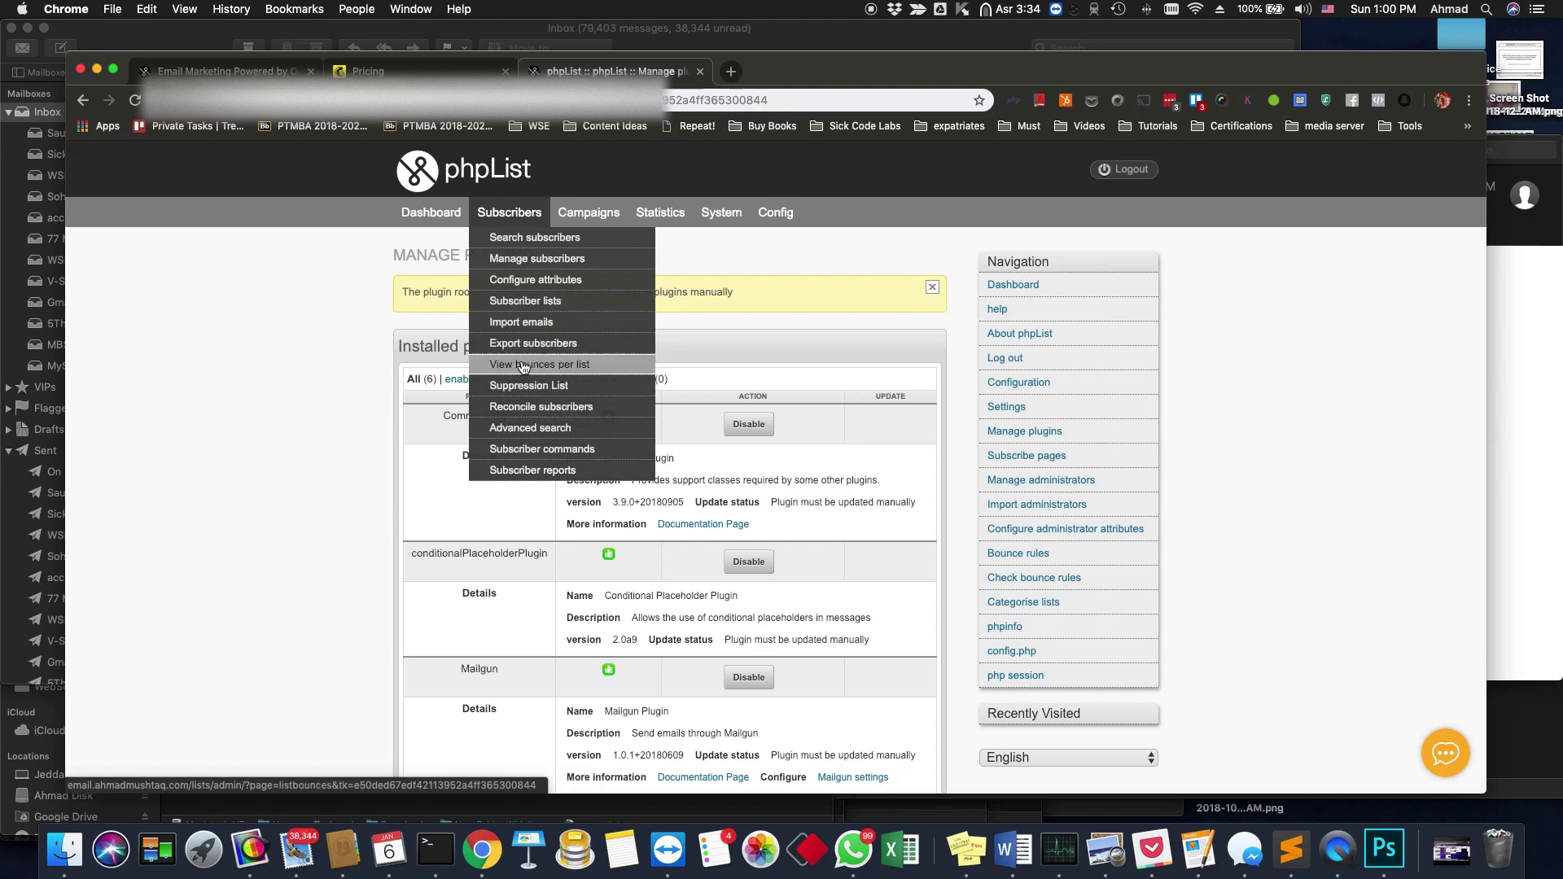
# - Open Configure Attributes from the subscriber management functions
pyautogui.click(534, 259)
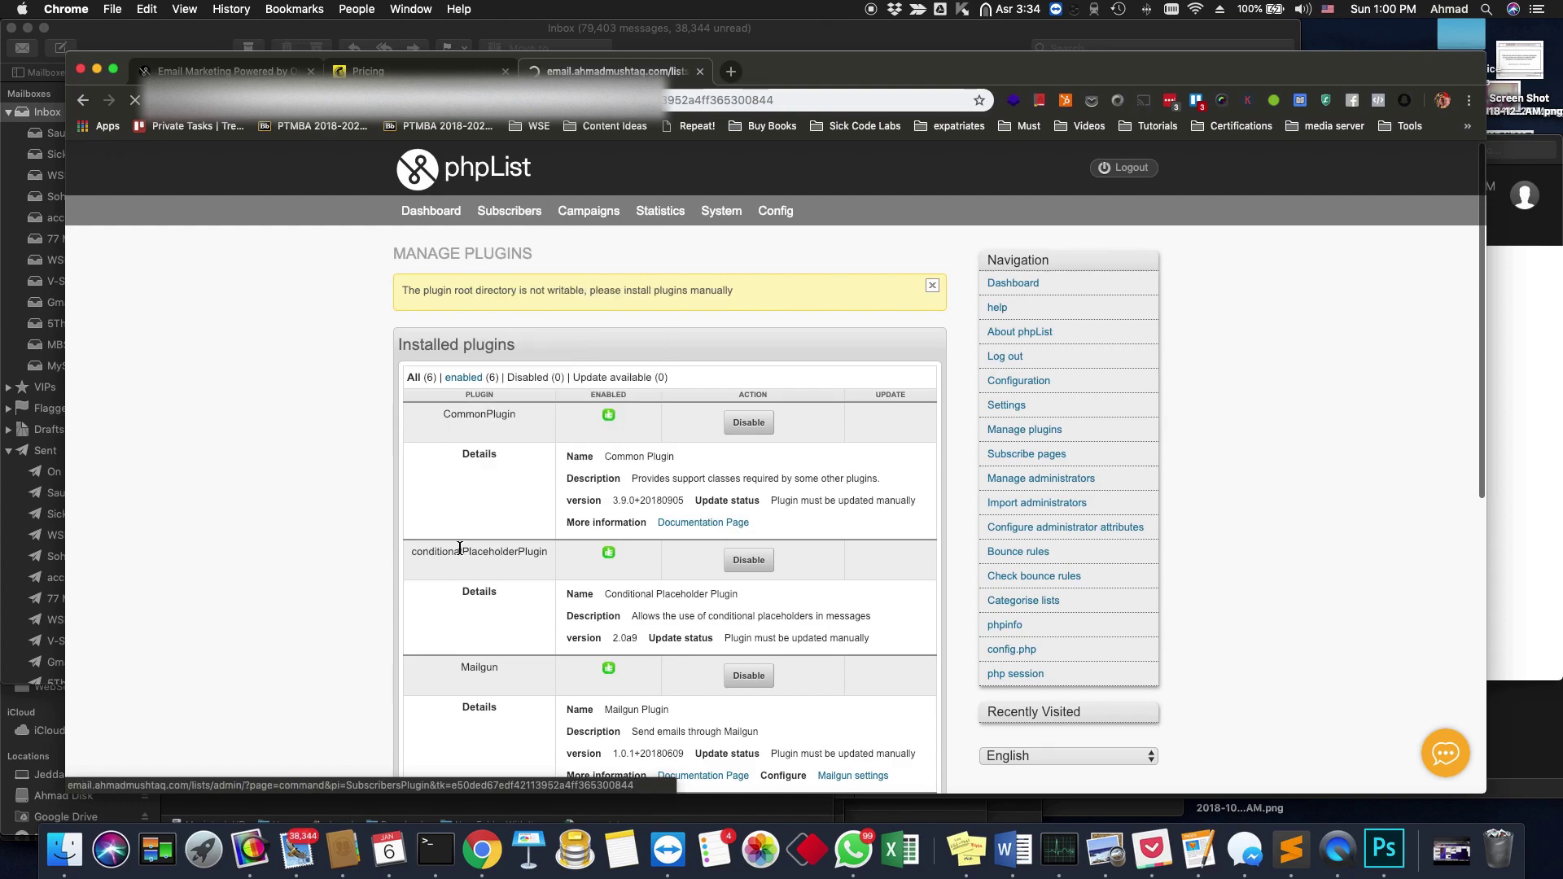
pyautogui.click(518, 334)
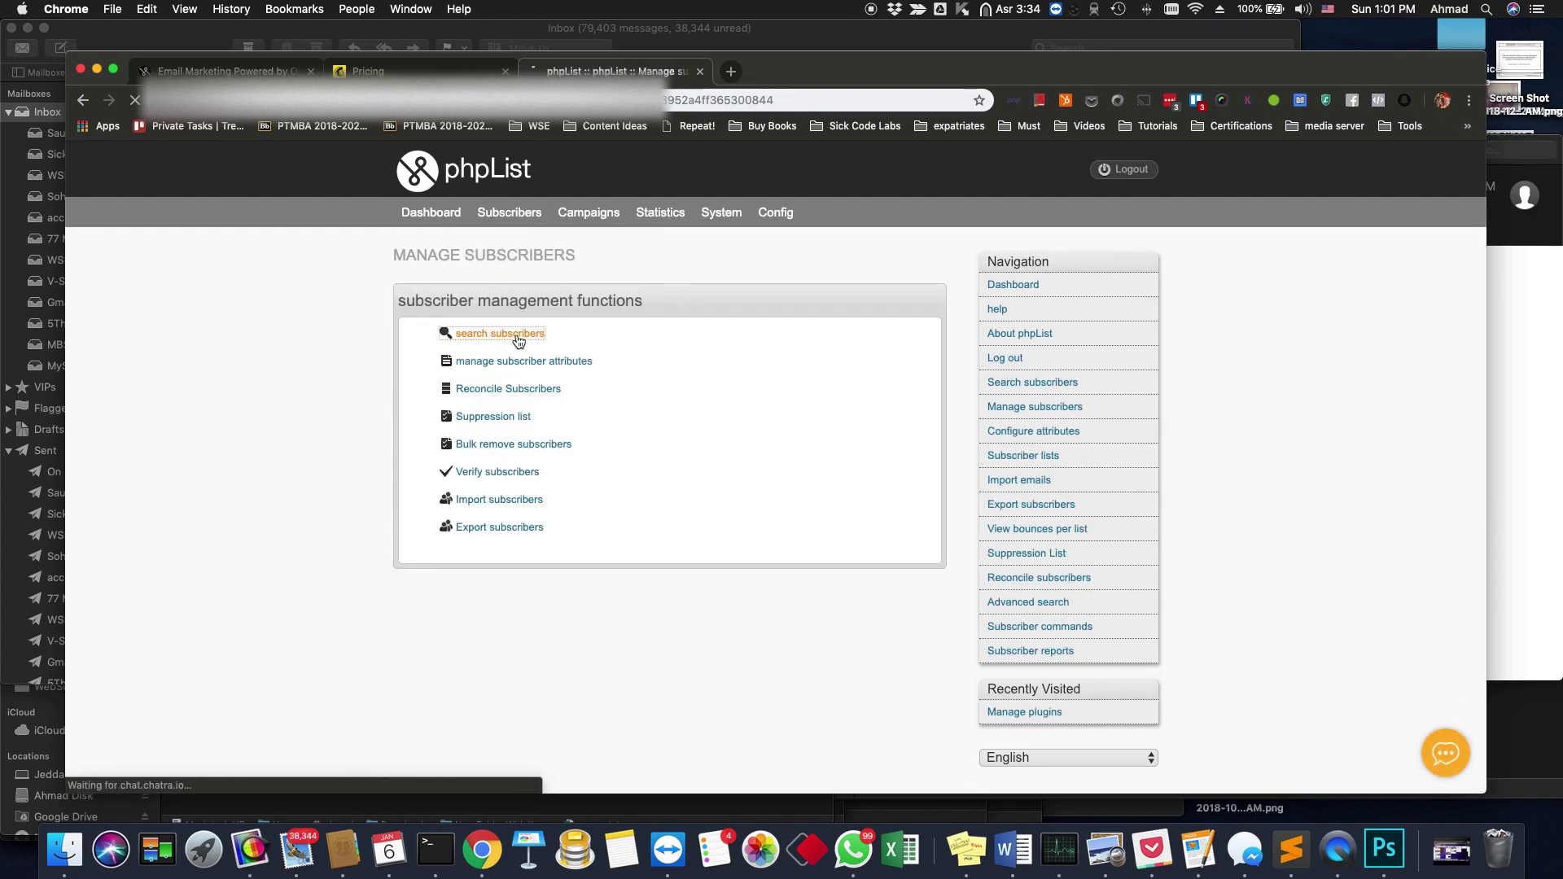
pyautogui.press('super+bracketleft')
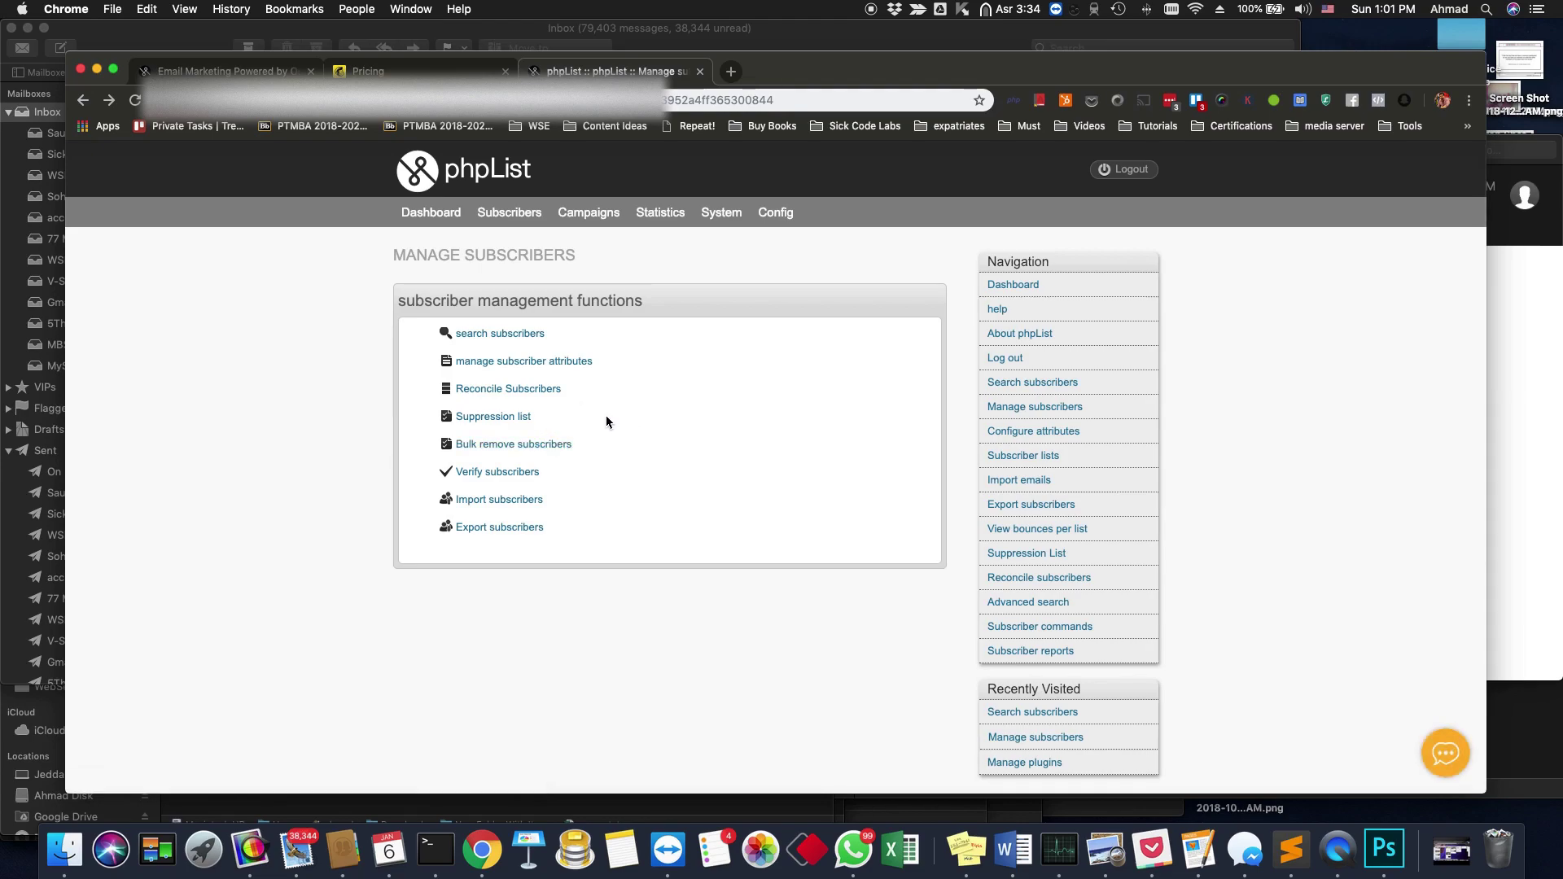
pyautogui.click(572, 362)
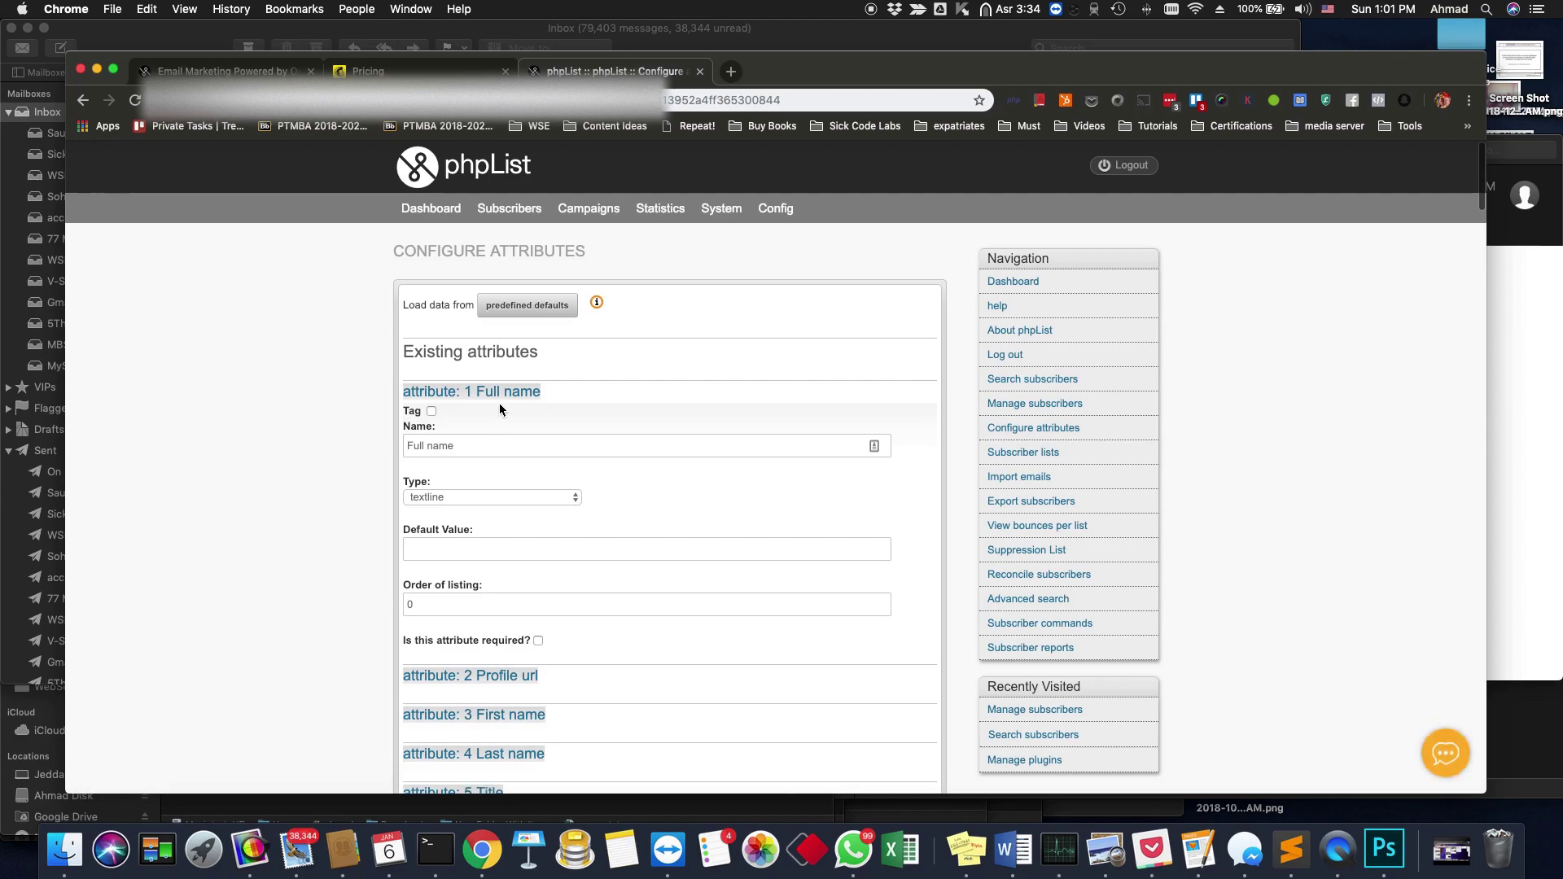
# - Scroll down to the Add new Attribute Name field, then back to Full name at the top
pyautogui.scroll(-3, 517, 533)
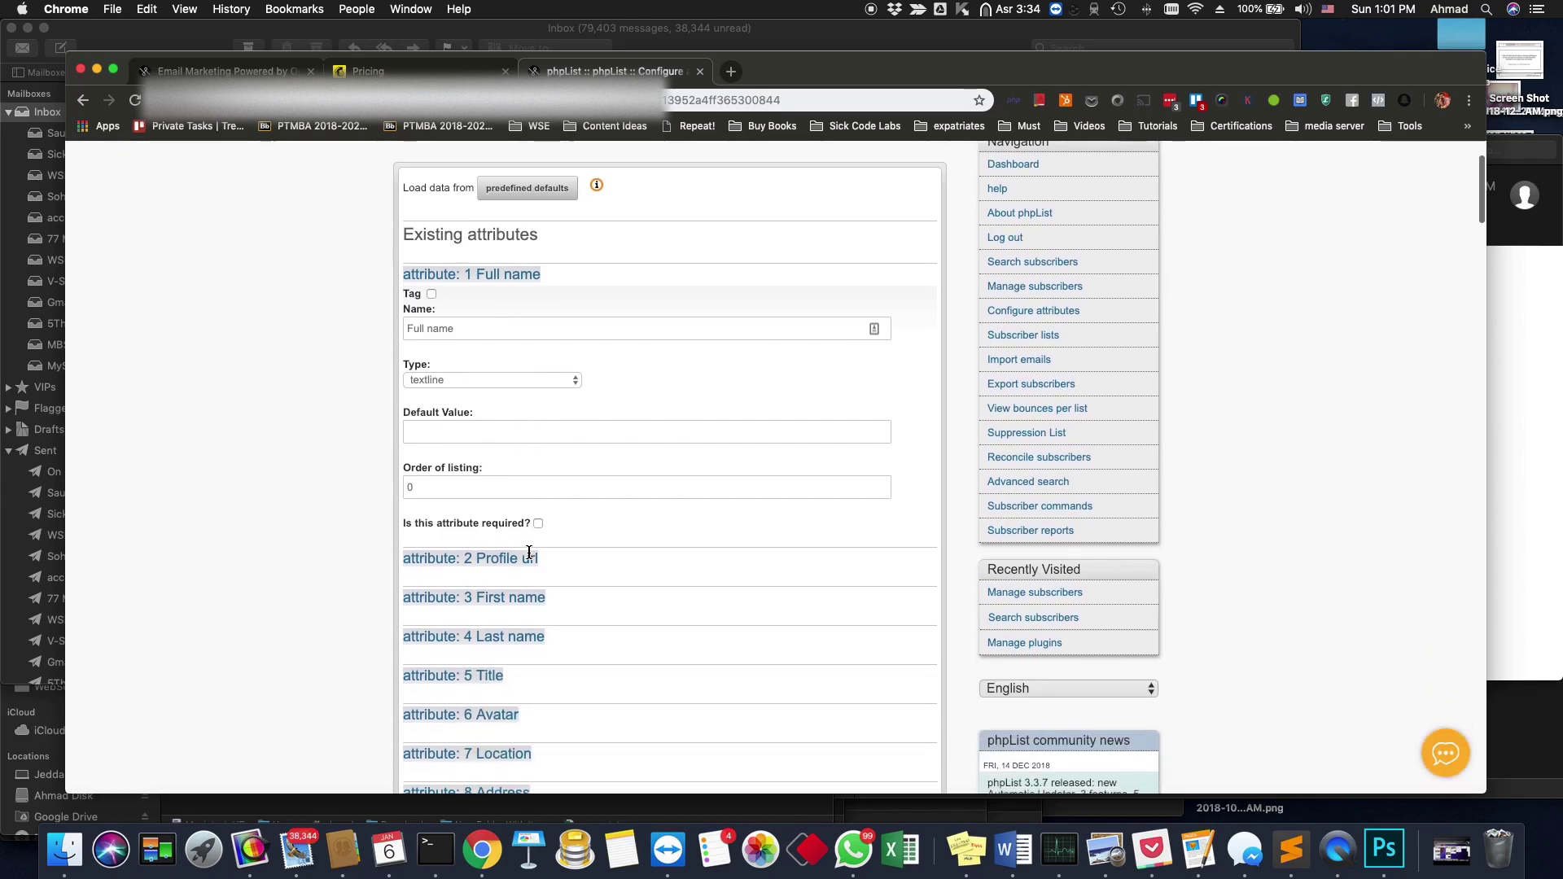
pyautogui.scroll(2, 528, 549)
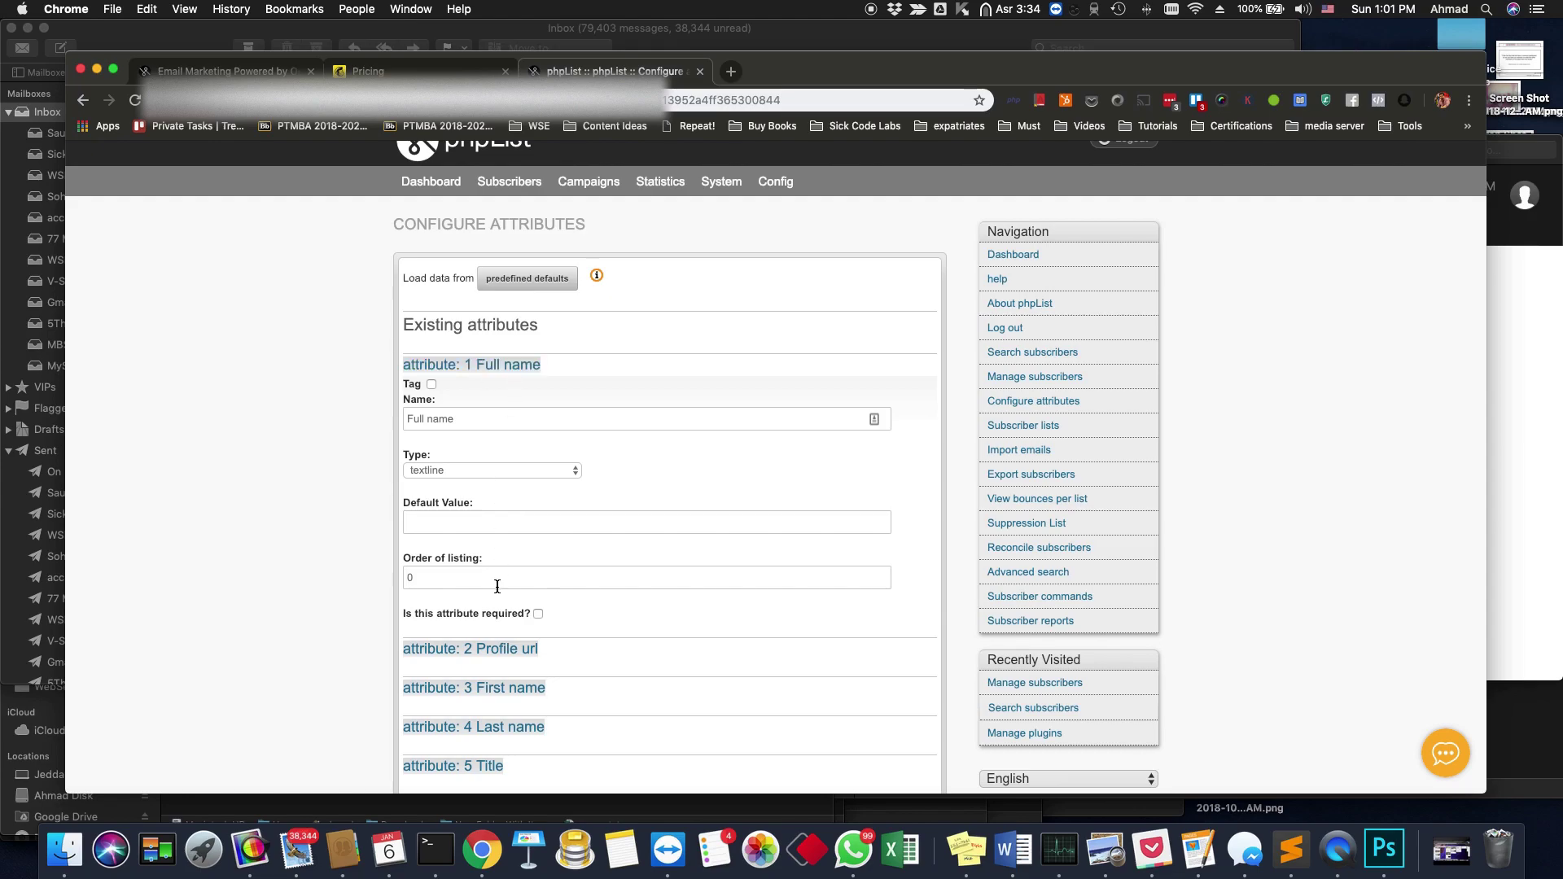
pyautogui.scroll(-3, 496, 615)
pyautogui.scroll(-10, 497, 615)
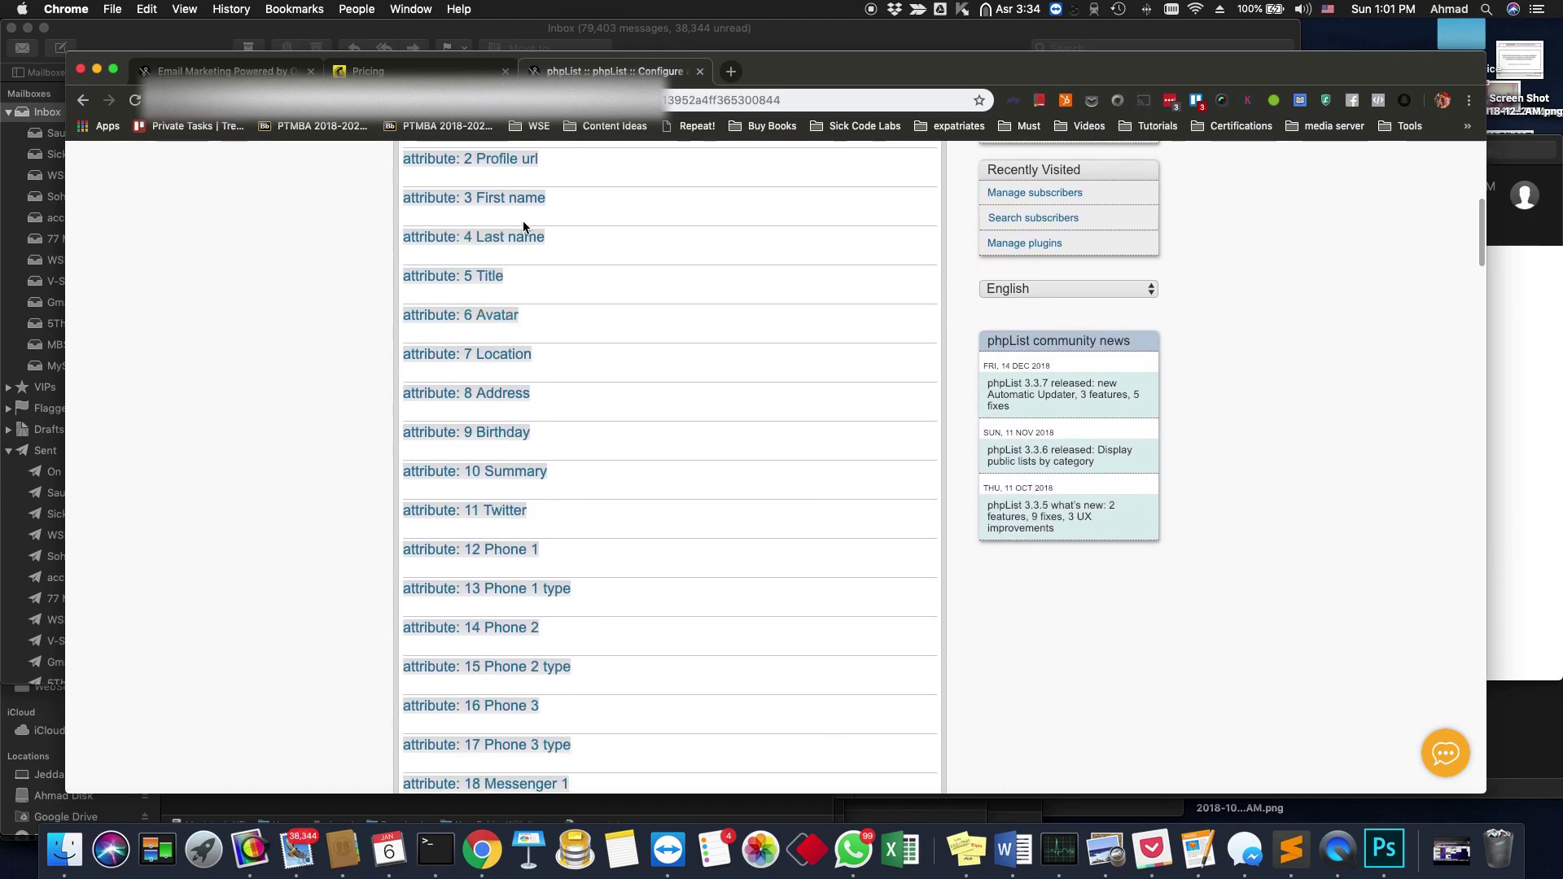
pyautogui.scroll(-15, 499, 377)
pyautogui.scroll(20, 464, 557)
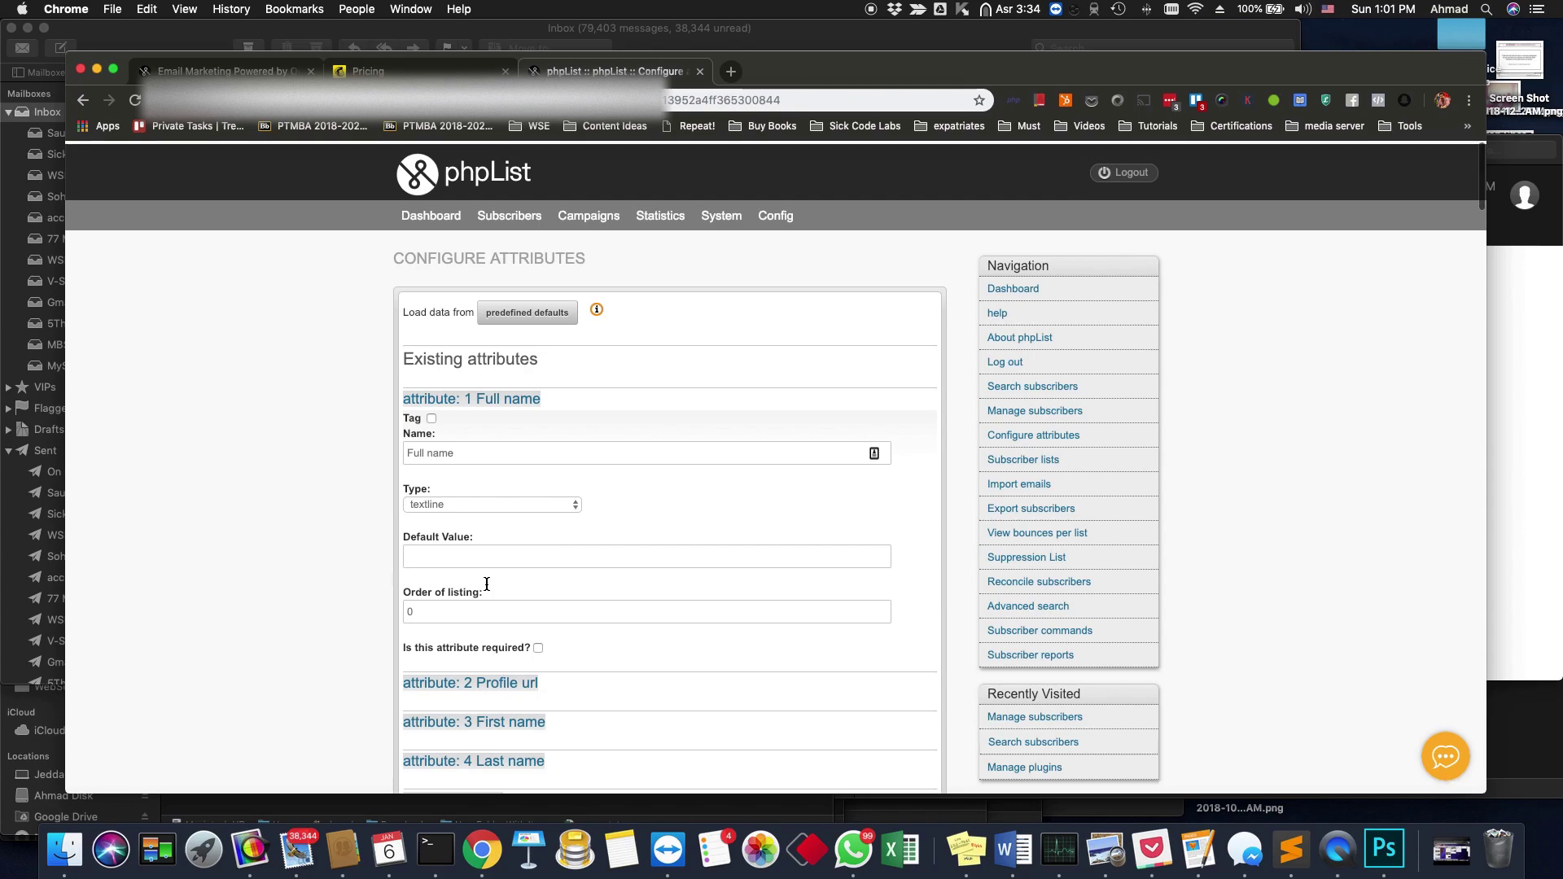
pyautogui.scroll(-20, 599, 537)
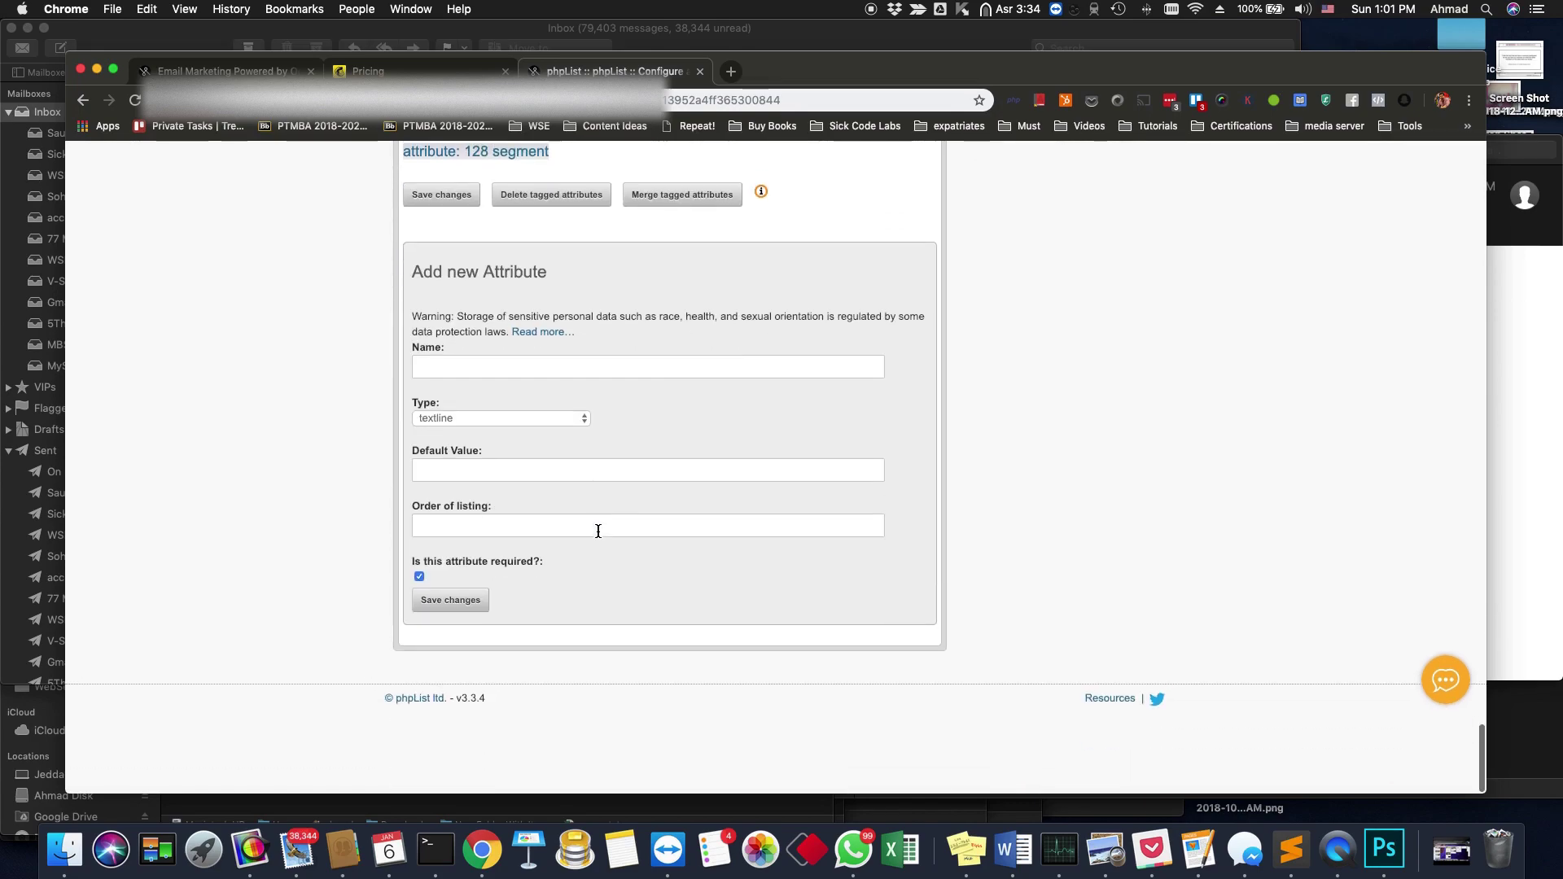
pyautogui.scroll(2, 580, 534)
pyautogui.click(463, 444)
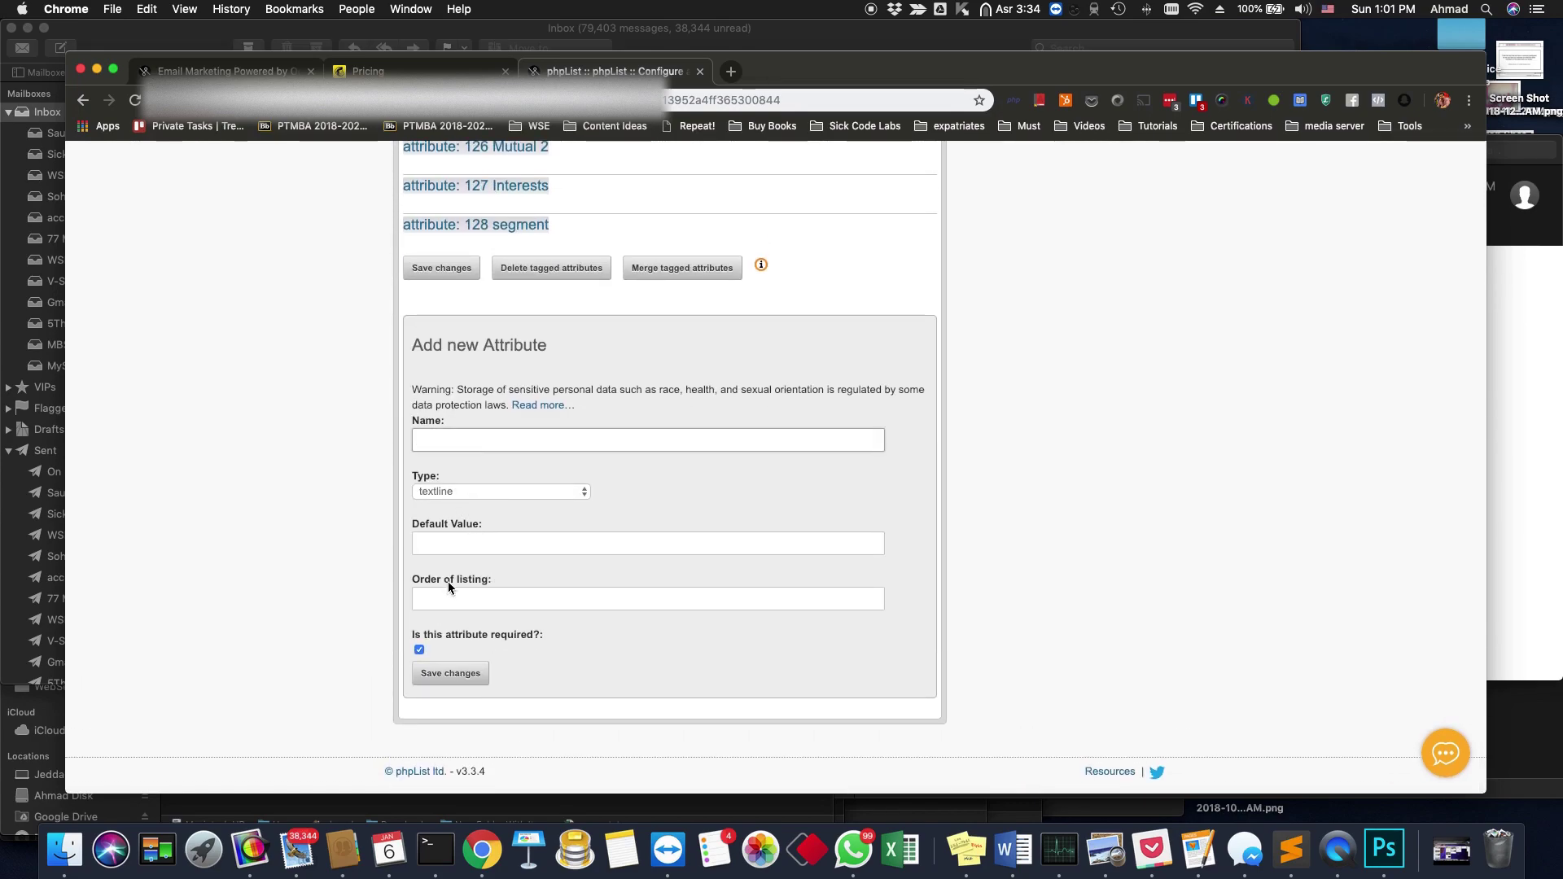
pyautogui.scroll(20, 498, 636)
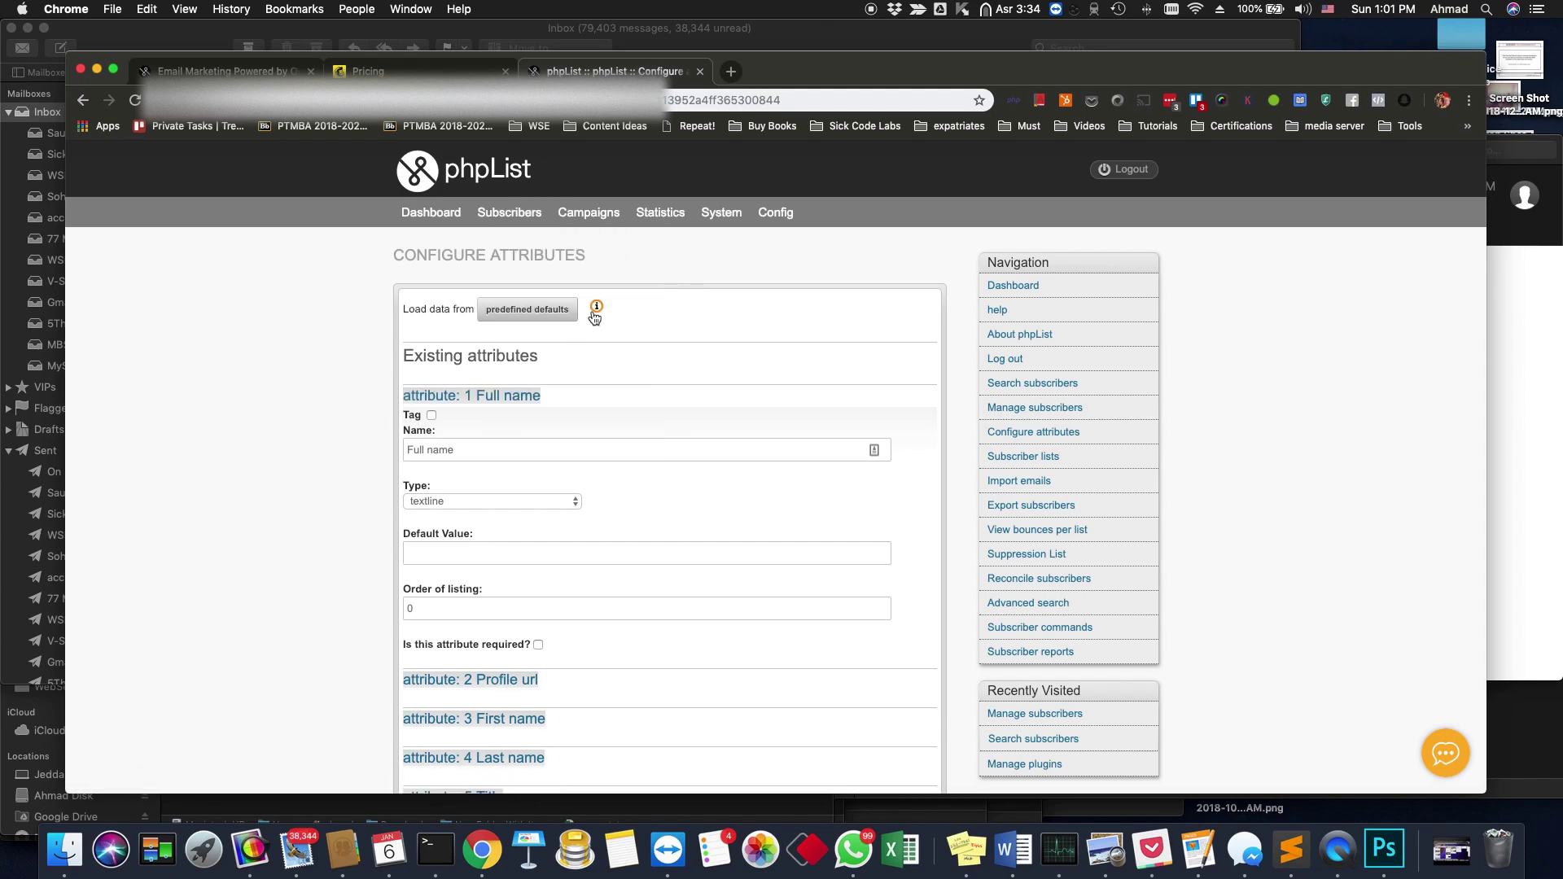
# - From Manage subscribers, find 'im' with an in-page search and open Import subscribers
pyautogui.click(522, 227)
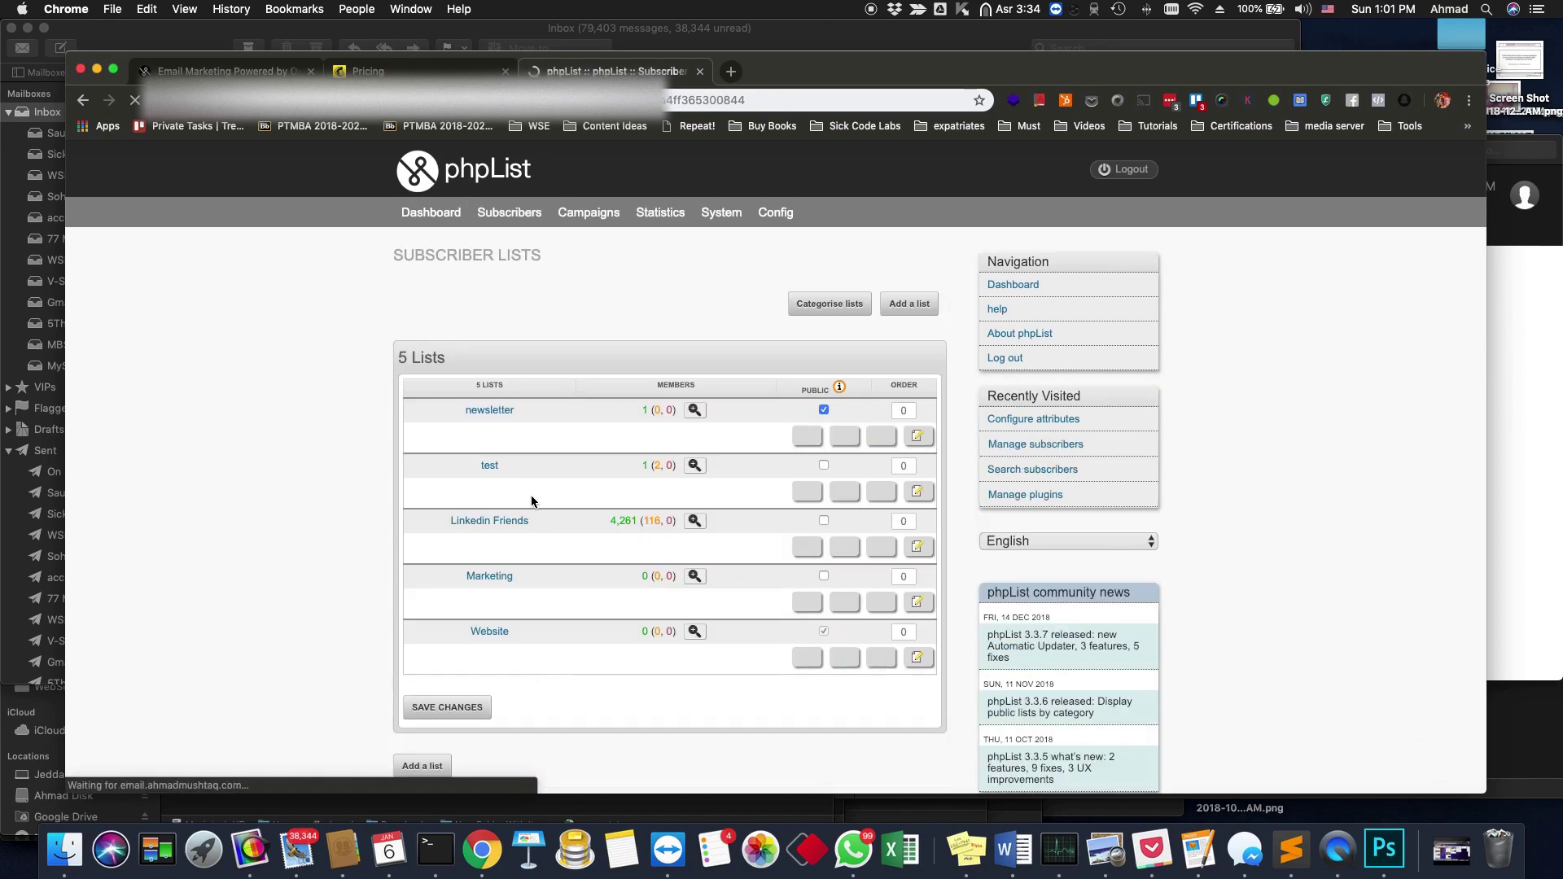
pyautogui.moveTo(521, 215)
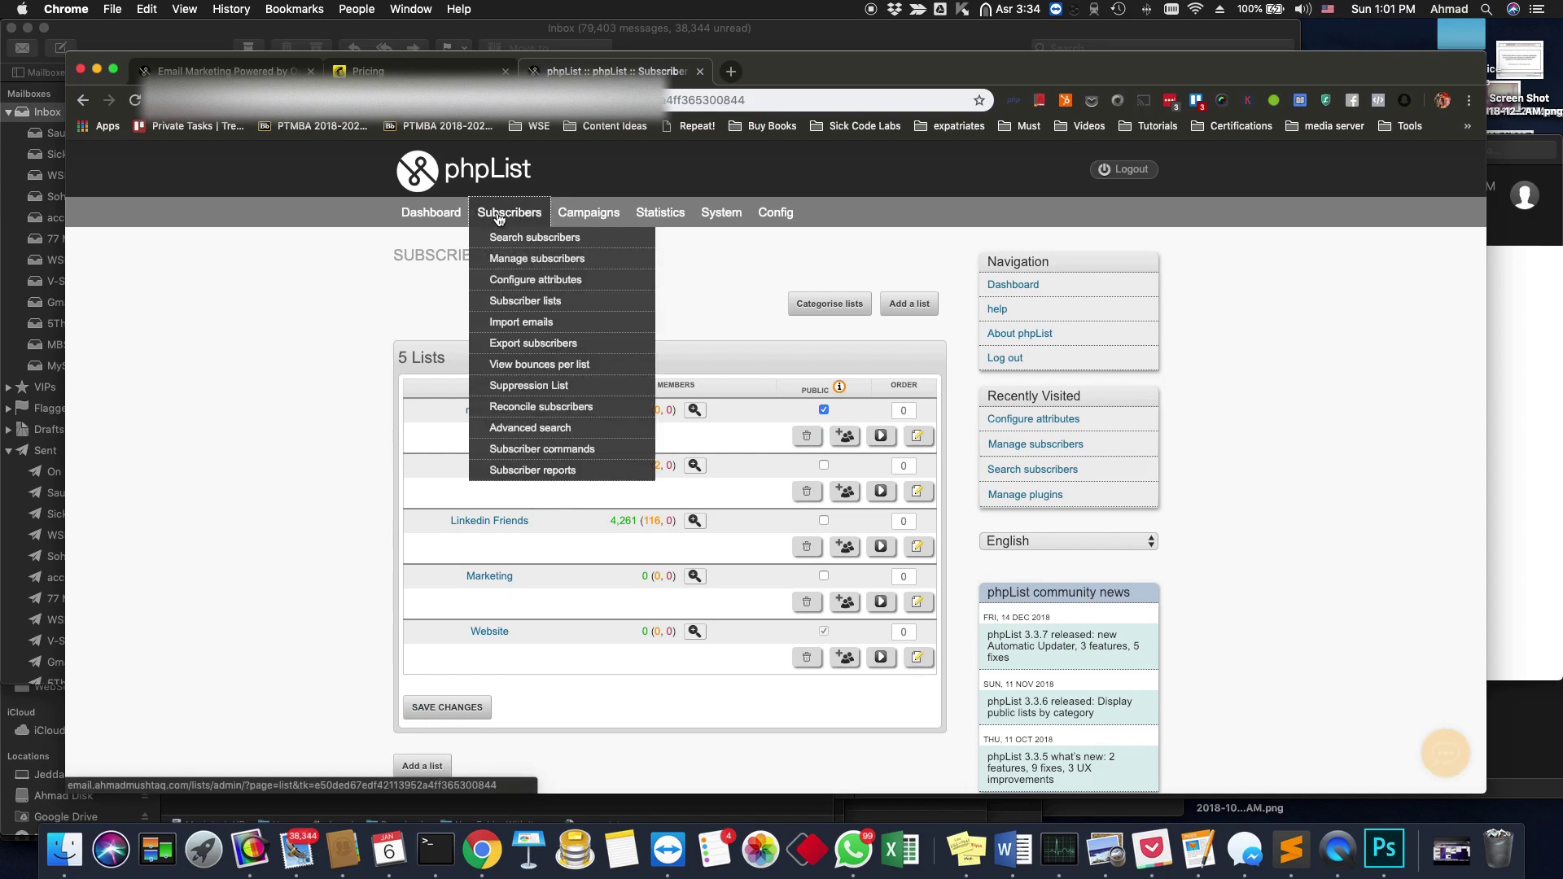
pyautogui.click(525, 259)
pyautogui.press('super+f')
pyautogui.write('impor')
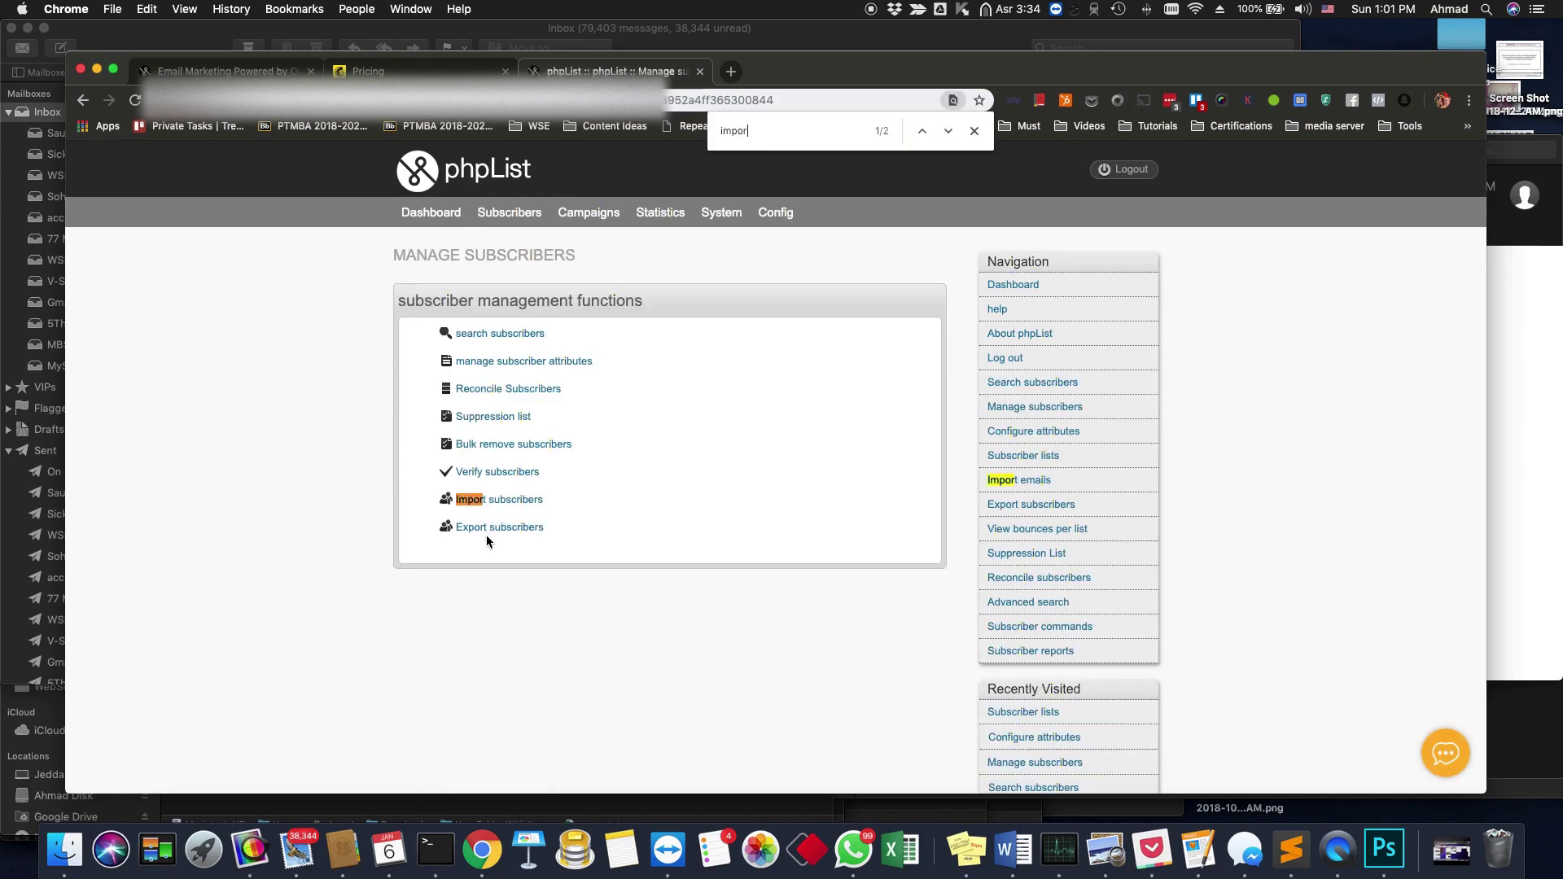
pyautogui.press('Escape')
pyautogui.click(491, 501)
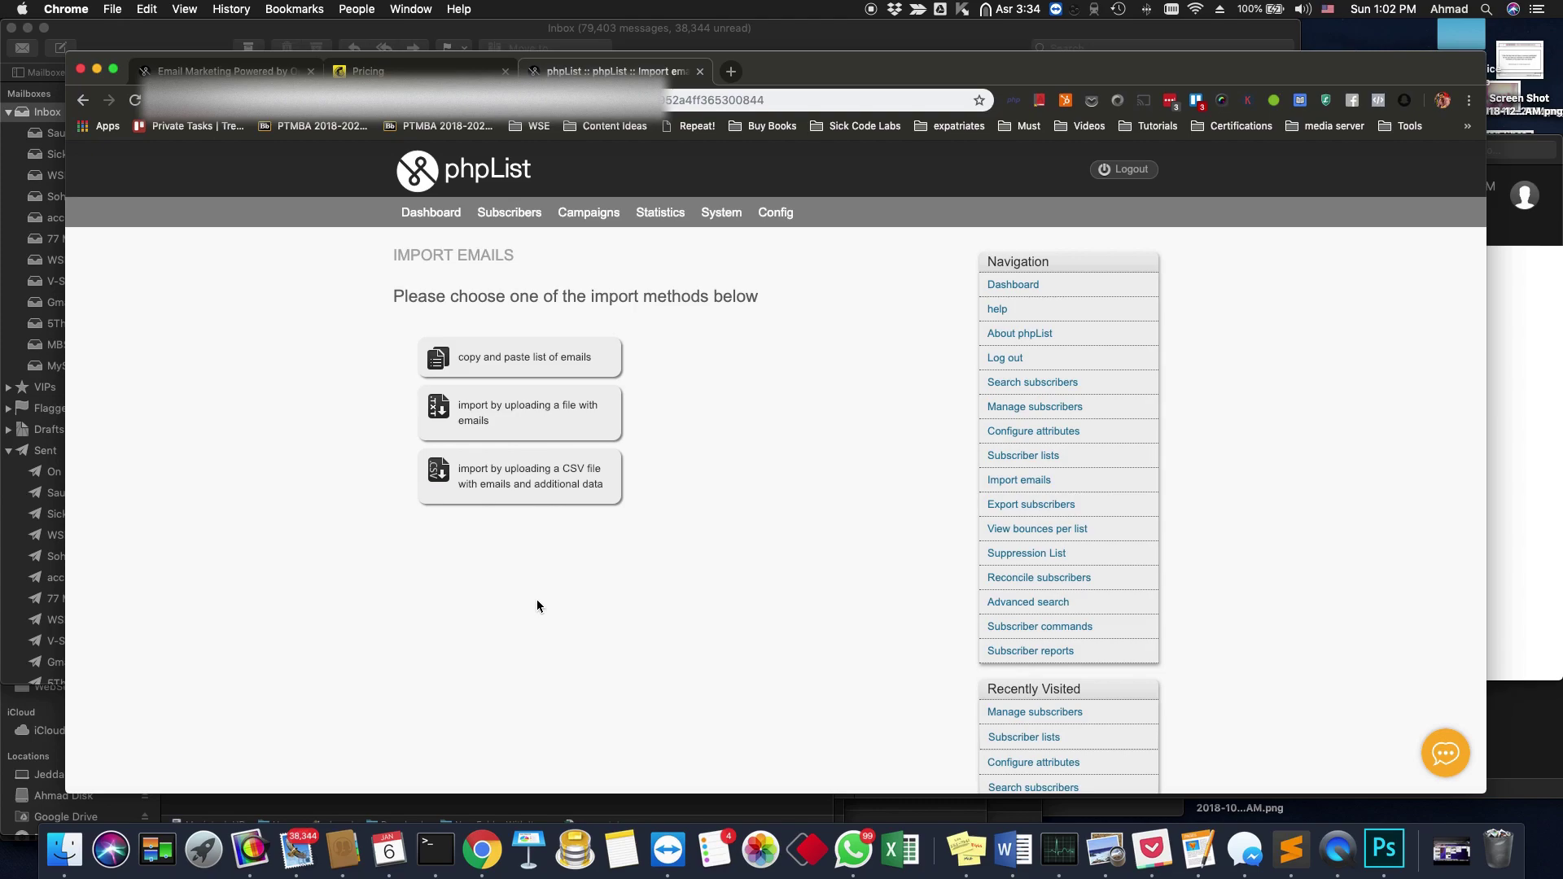
# - Switch from phpList's import page to the Mailchimp pricing tab
pyautogui.hotkey('ctrl', 'shift', 'Tab')
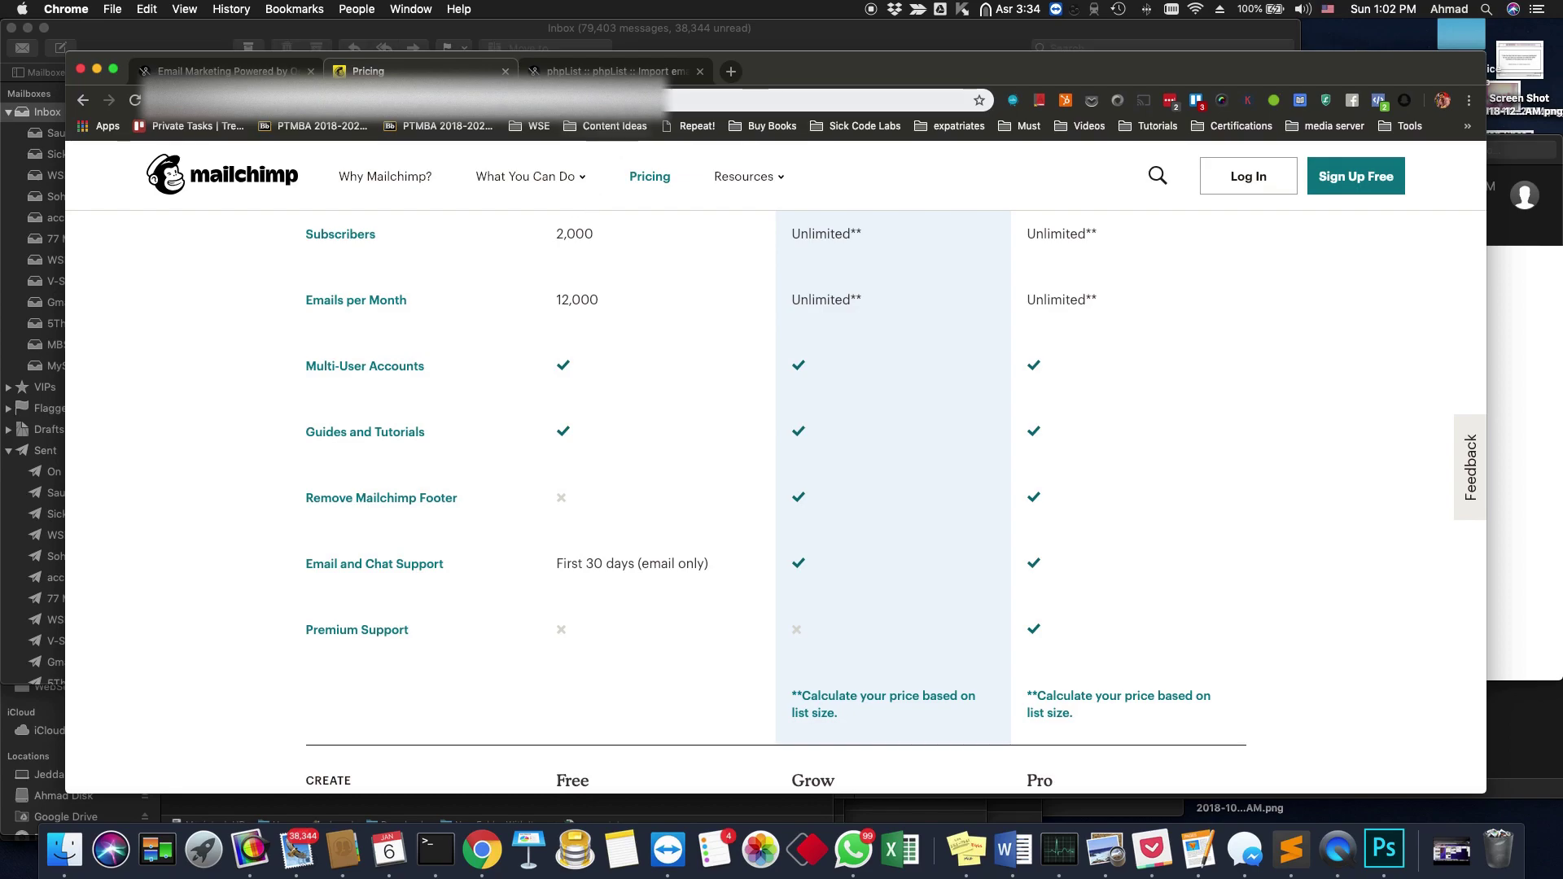
# - Switch back to the phpList Import Emails tab
pyautogui.hotkey('ctrl', 'Tab')
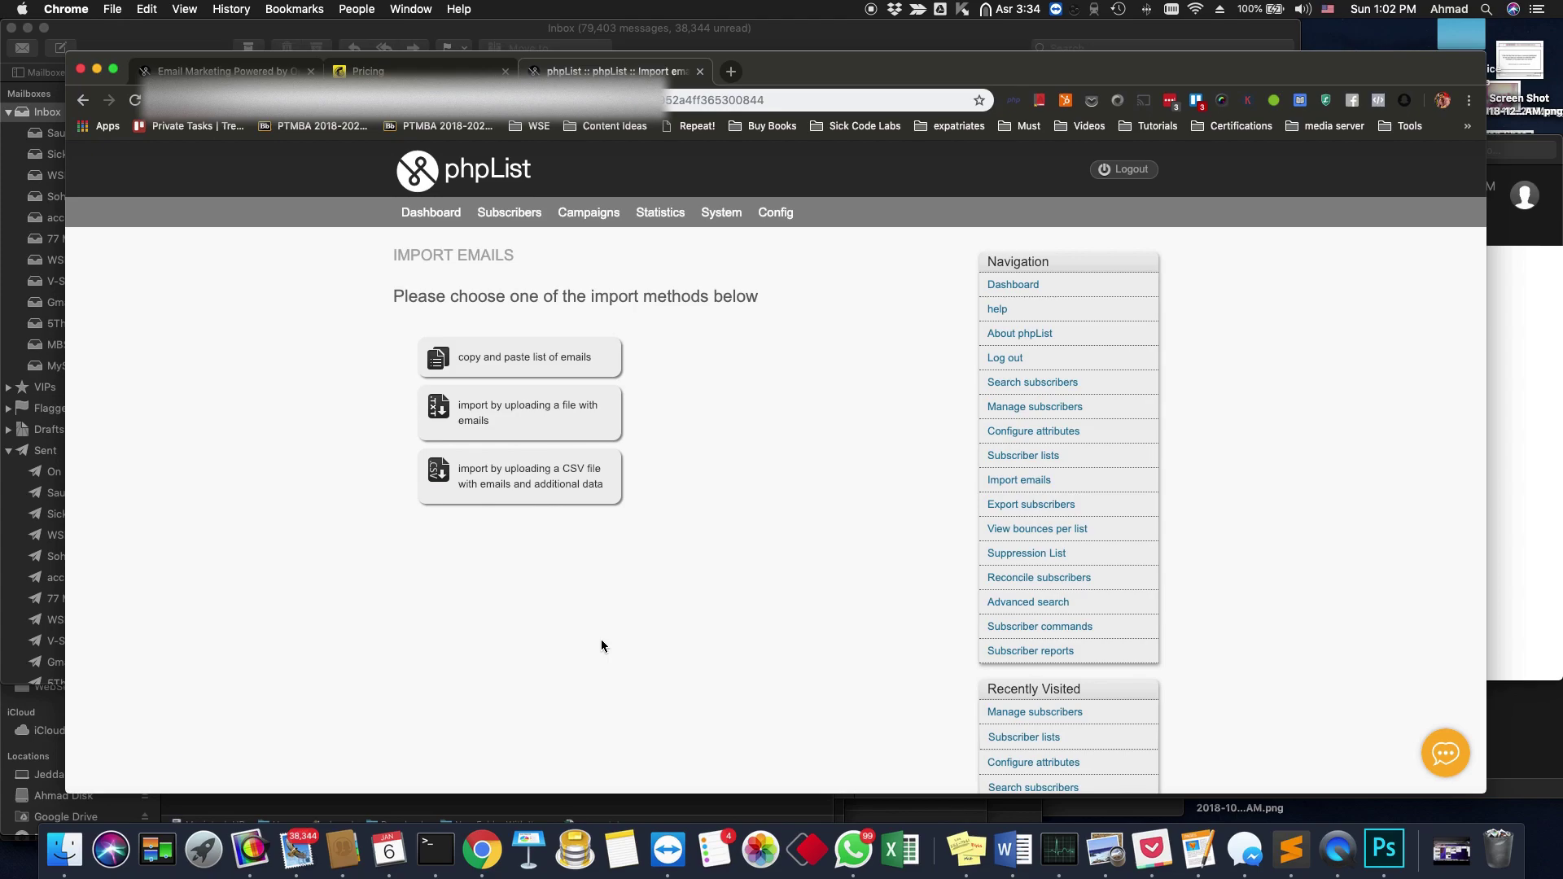
pyautogui.moveTo(734, 205)
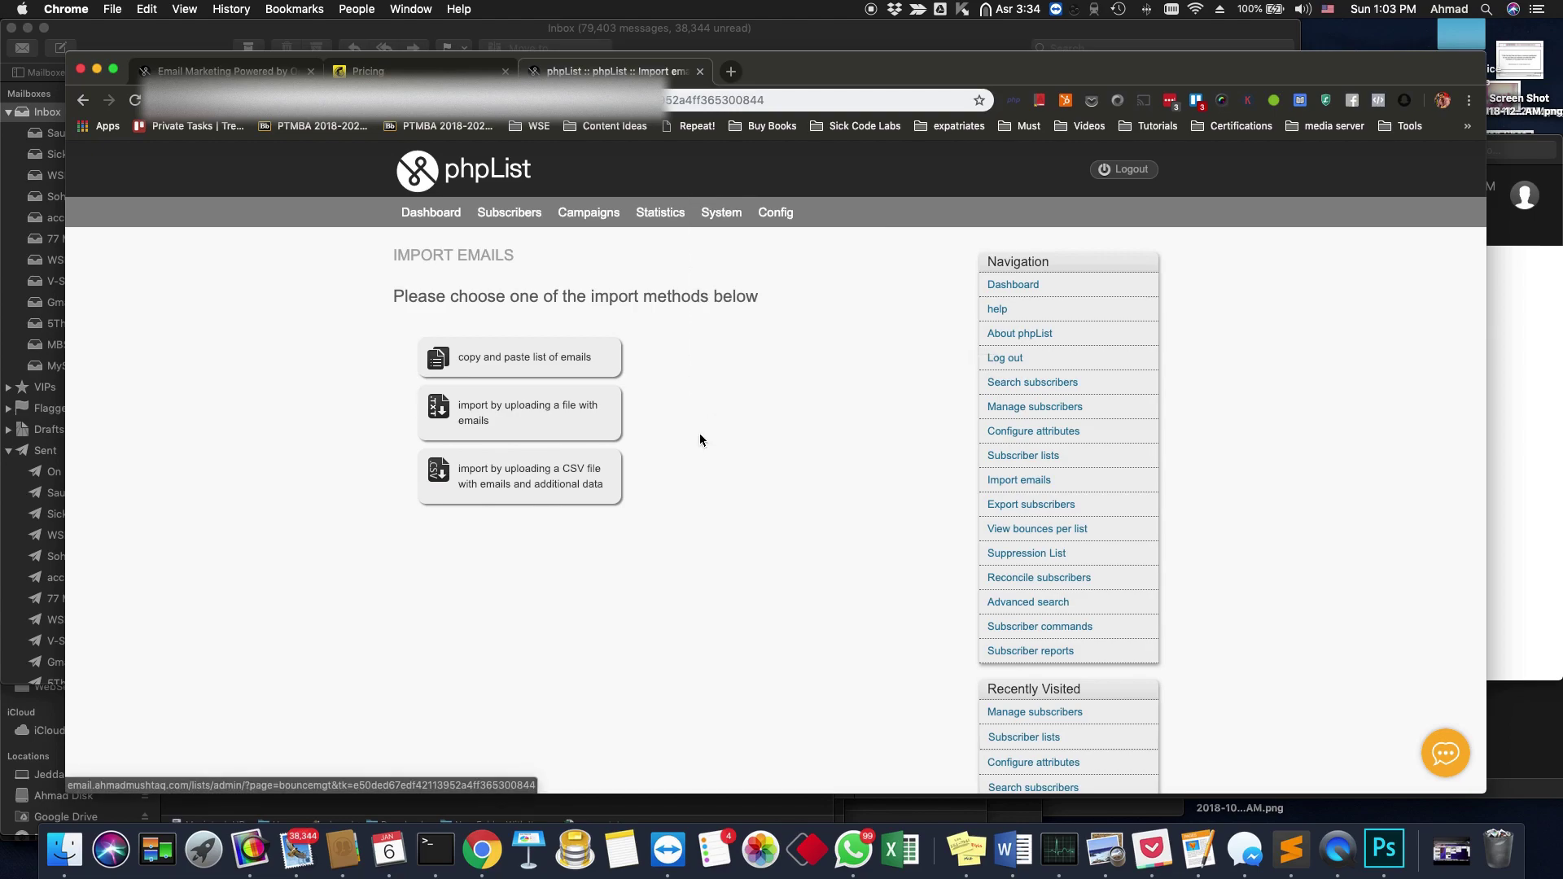
pyautogui.moveTo(658, 215)
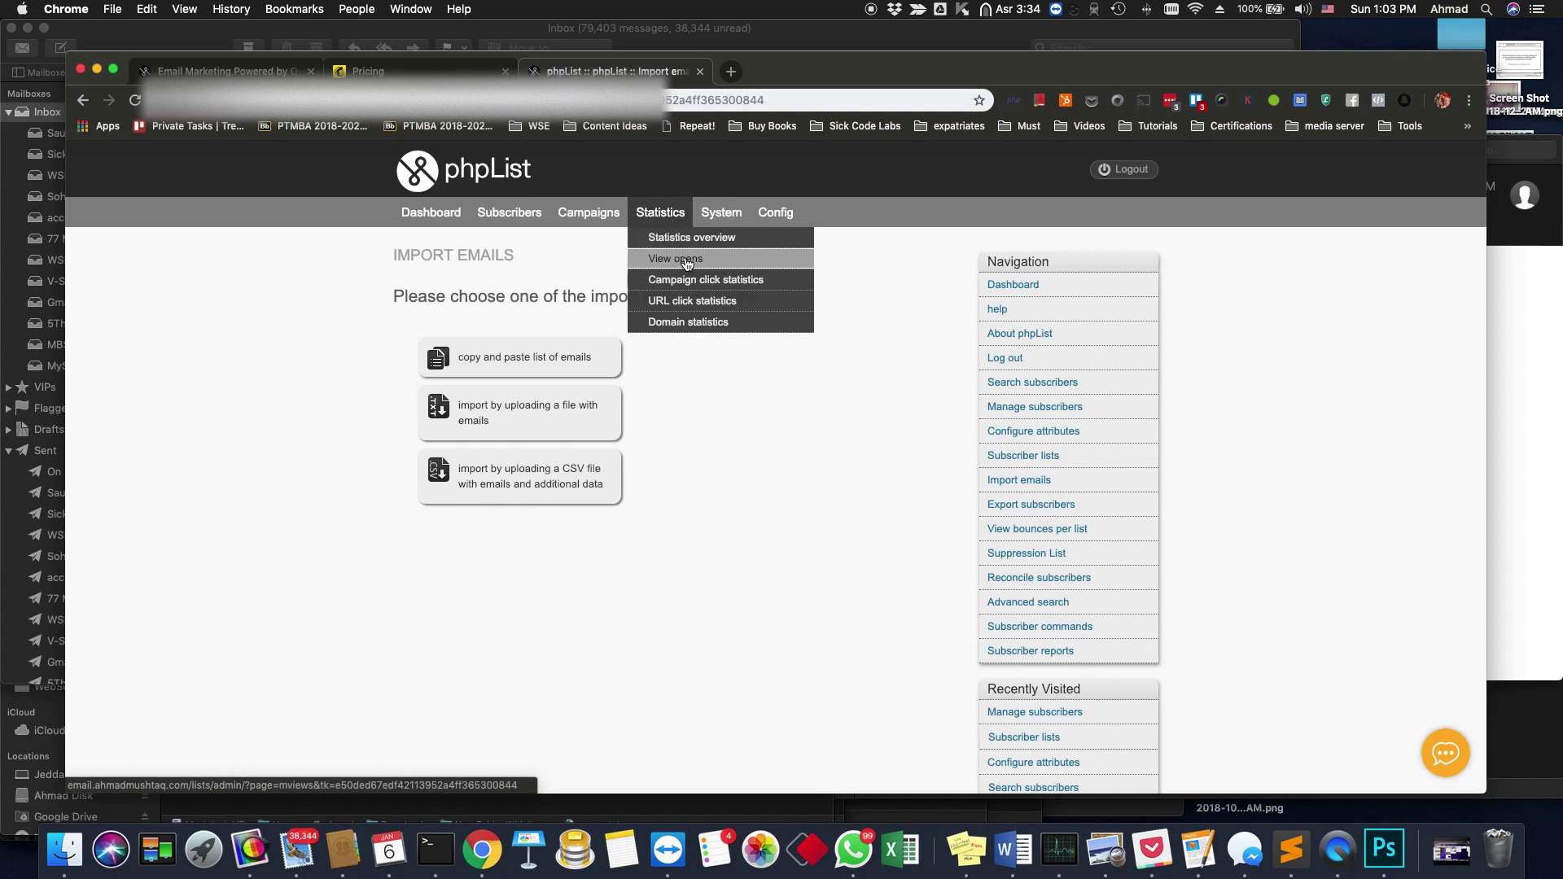
pyautogui.moveTo(611, 220)
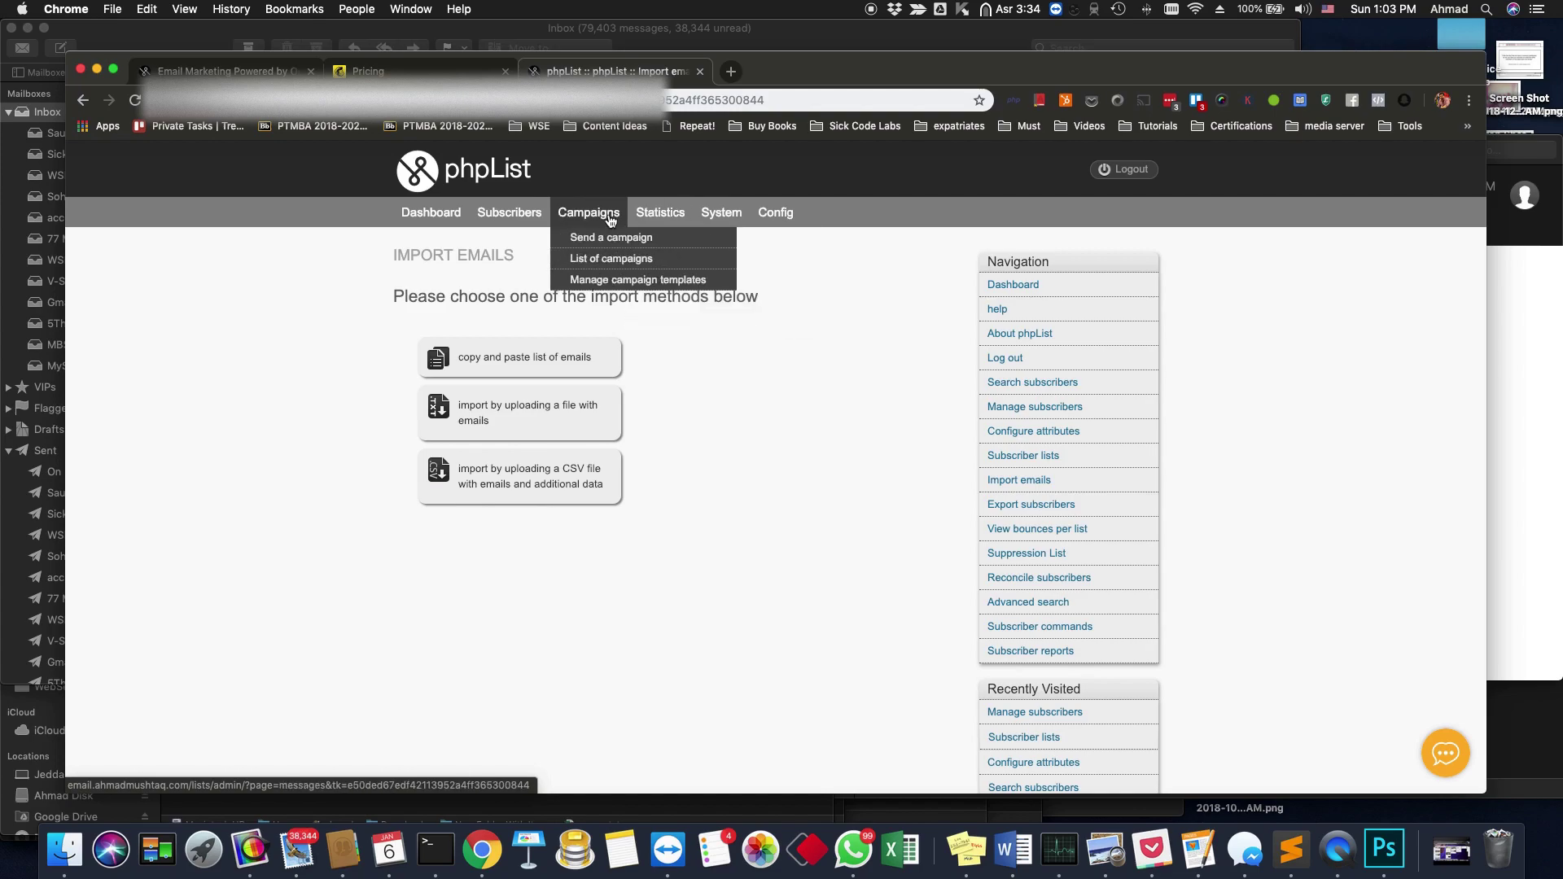
# - Open the List of campaigns and scroll through the sent campaigns' view statistics
pyautogui.click(610, 262)
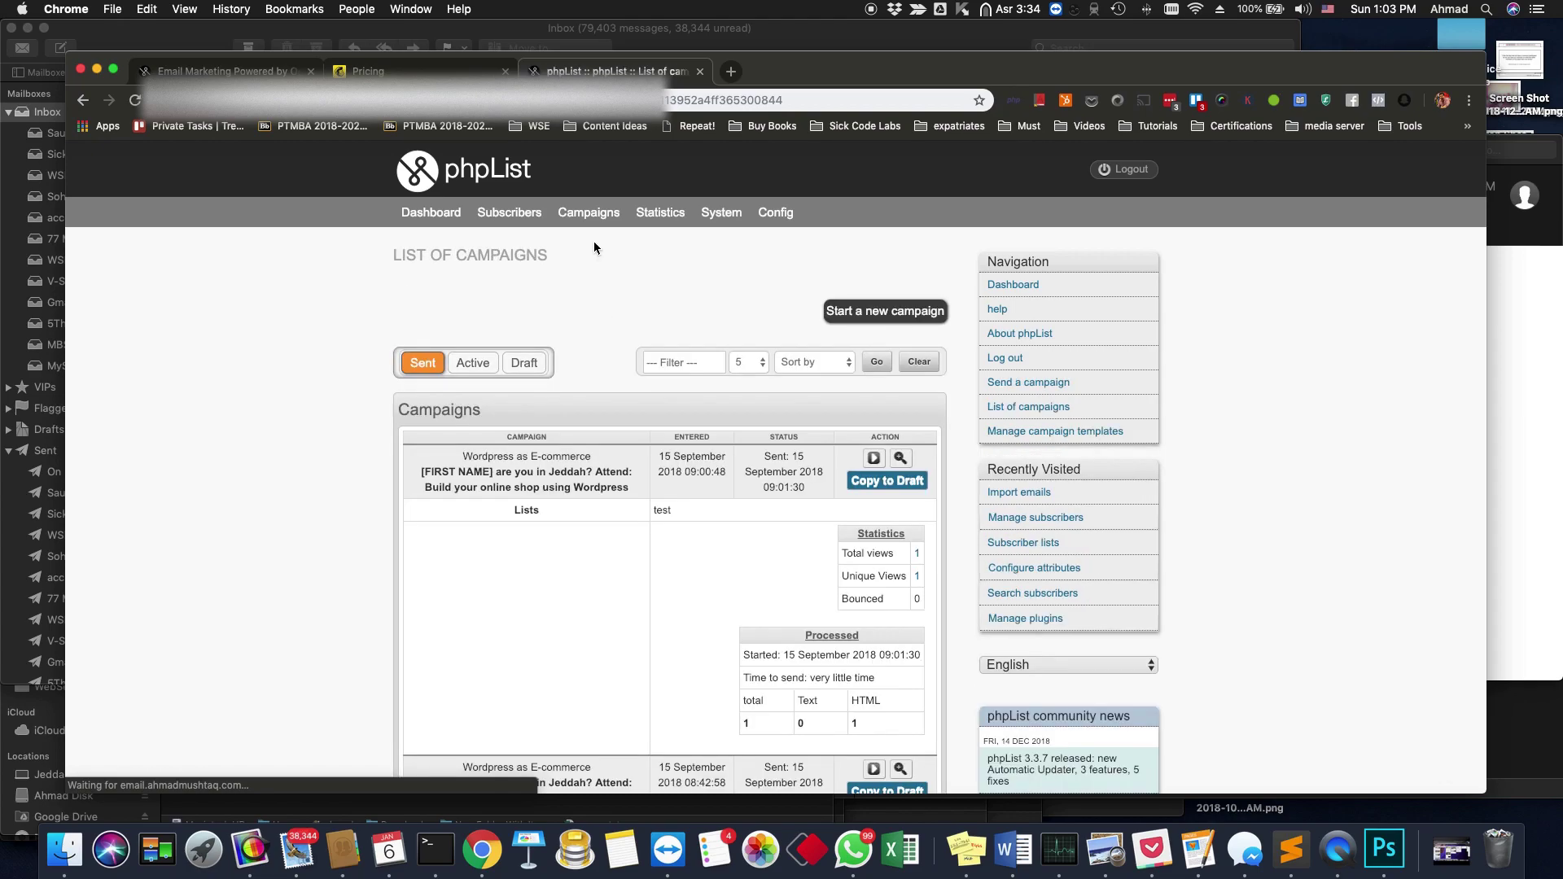
pyautogui.scroll(-10, 322, 589)
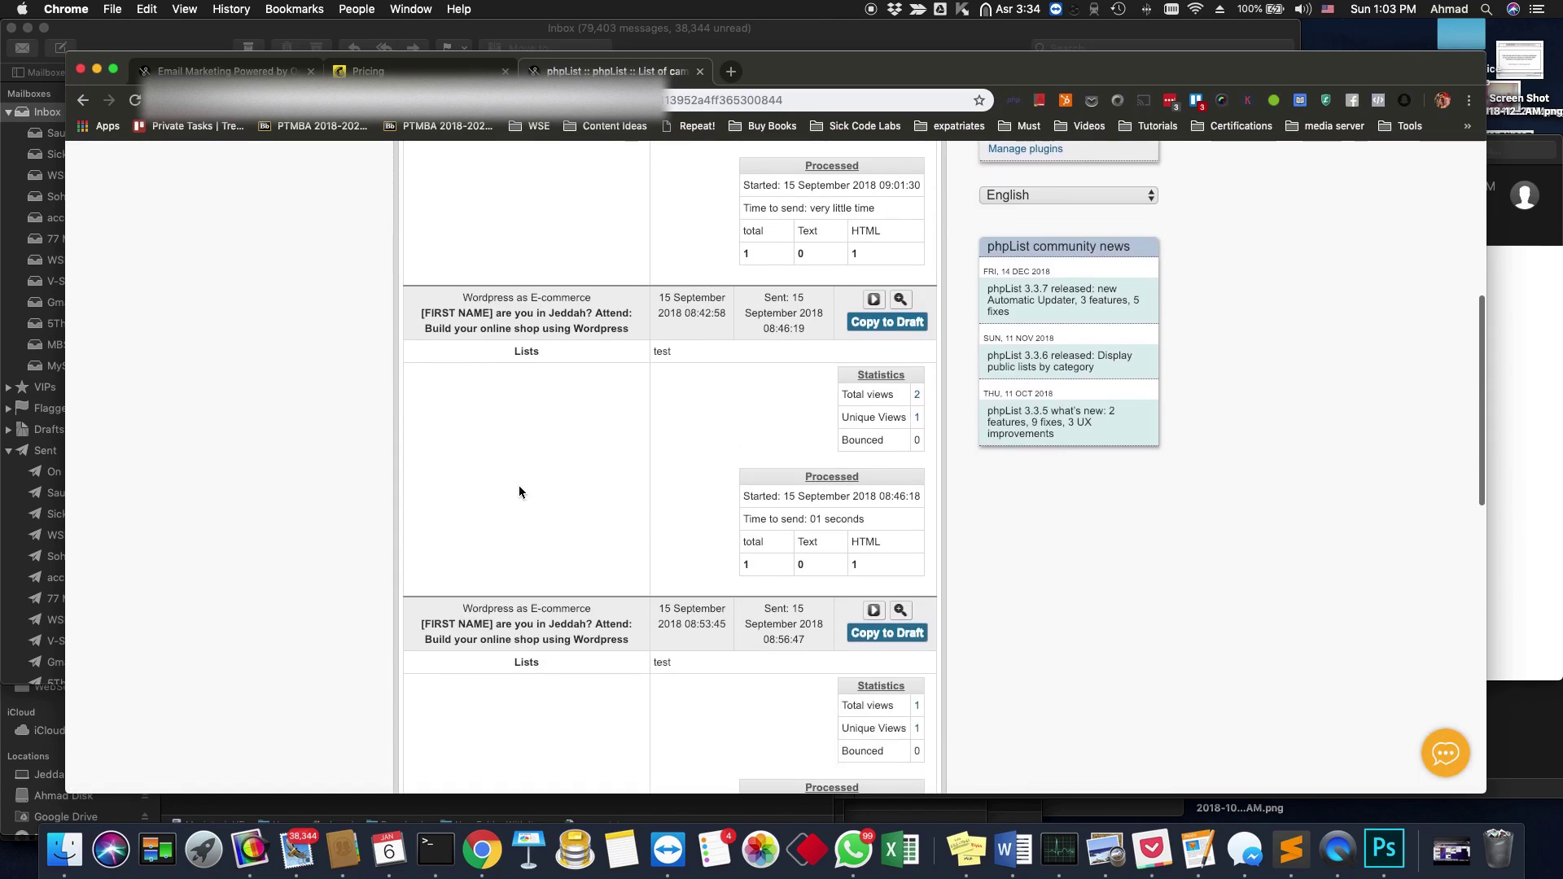
pyautogui.scroll(-5, 621, 585)
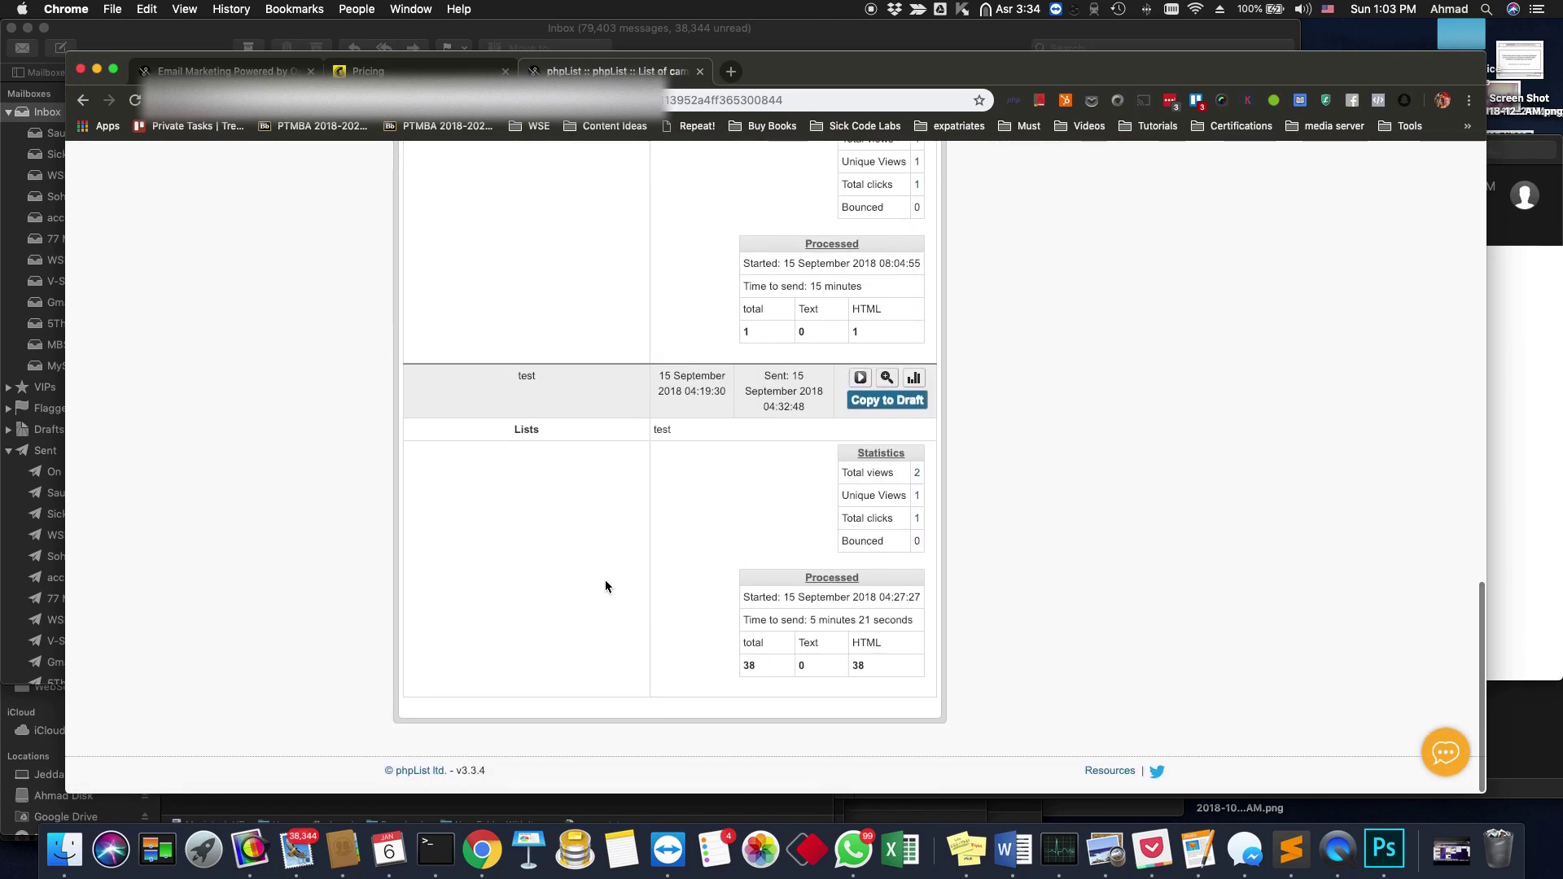
pyautogui.scroll(15, 607, 583)
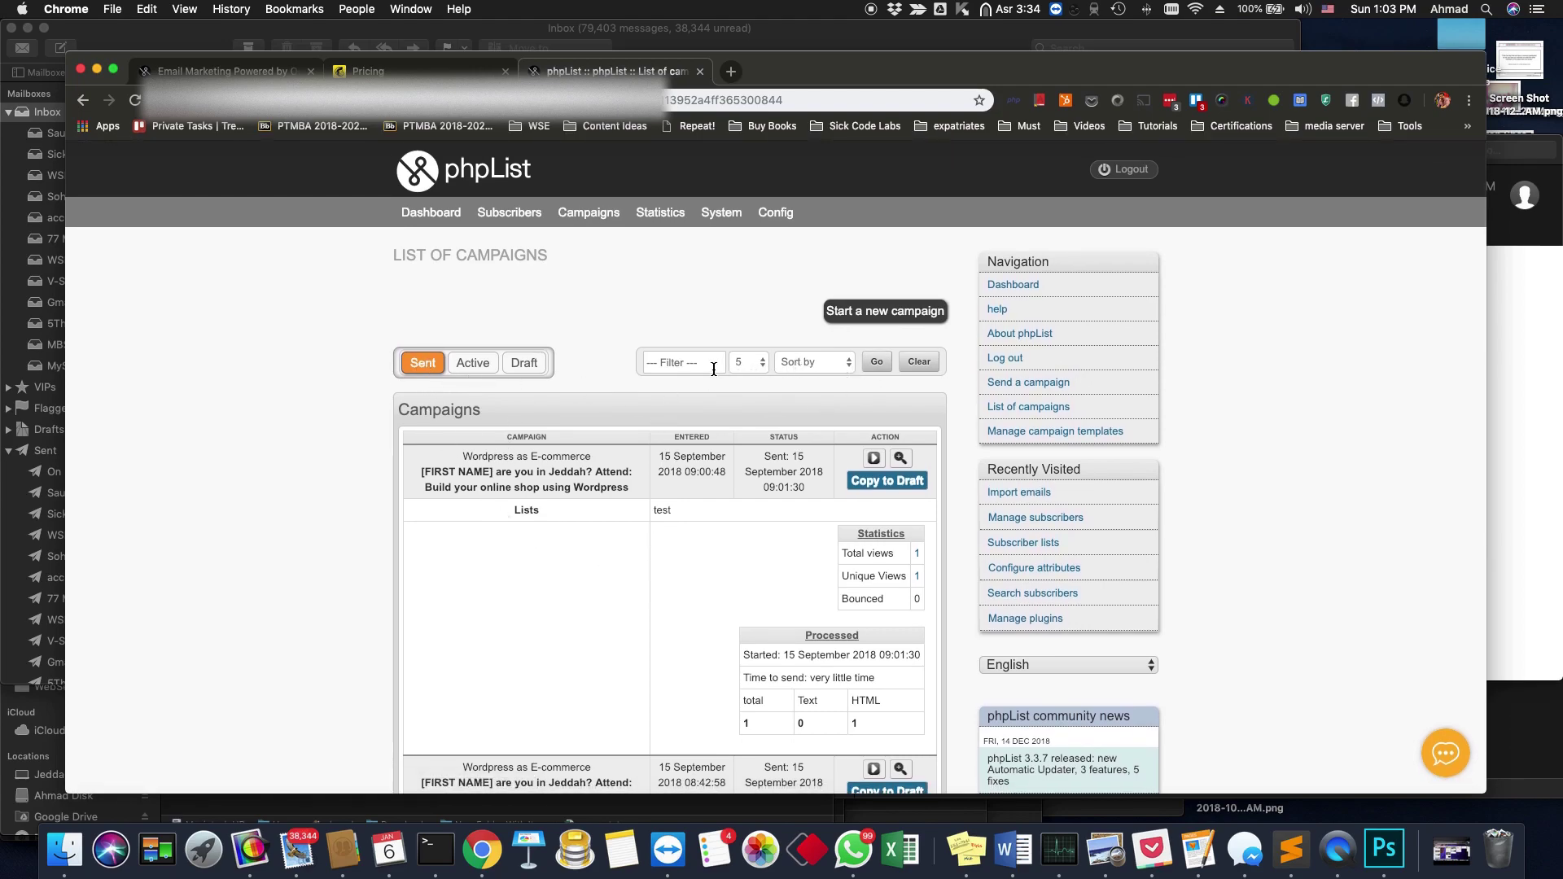
pyautogui.scroll(-3, 886, 600)
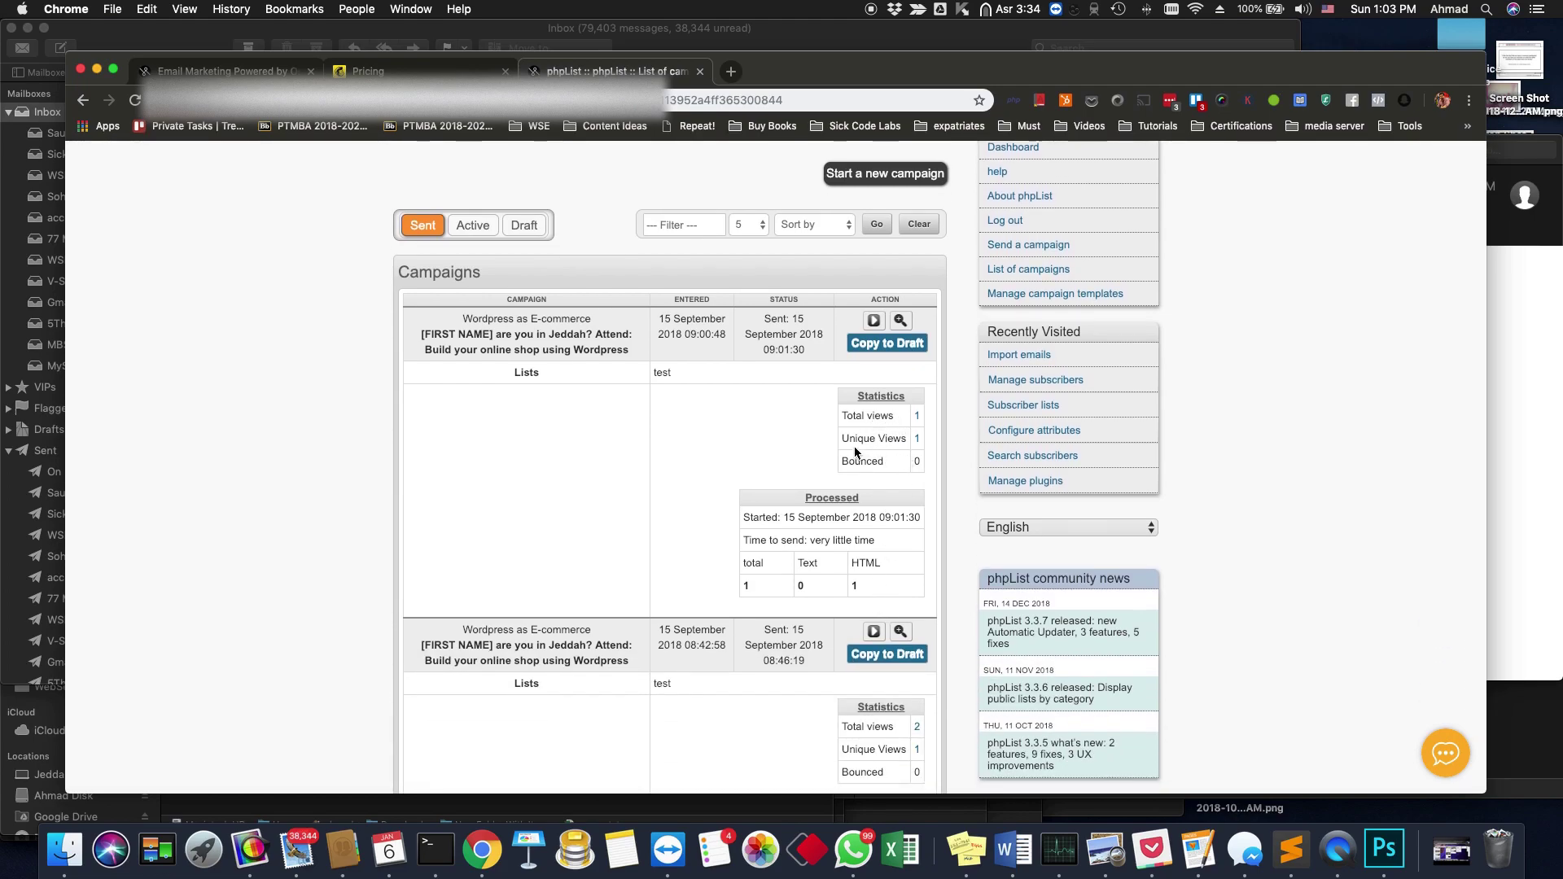
pyautogui.scroll(-3, 877, 463)
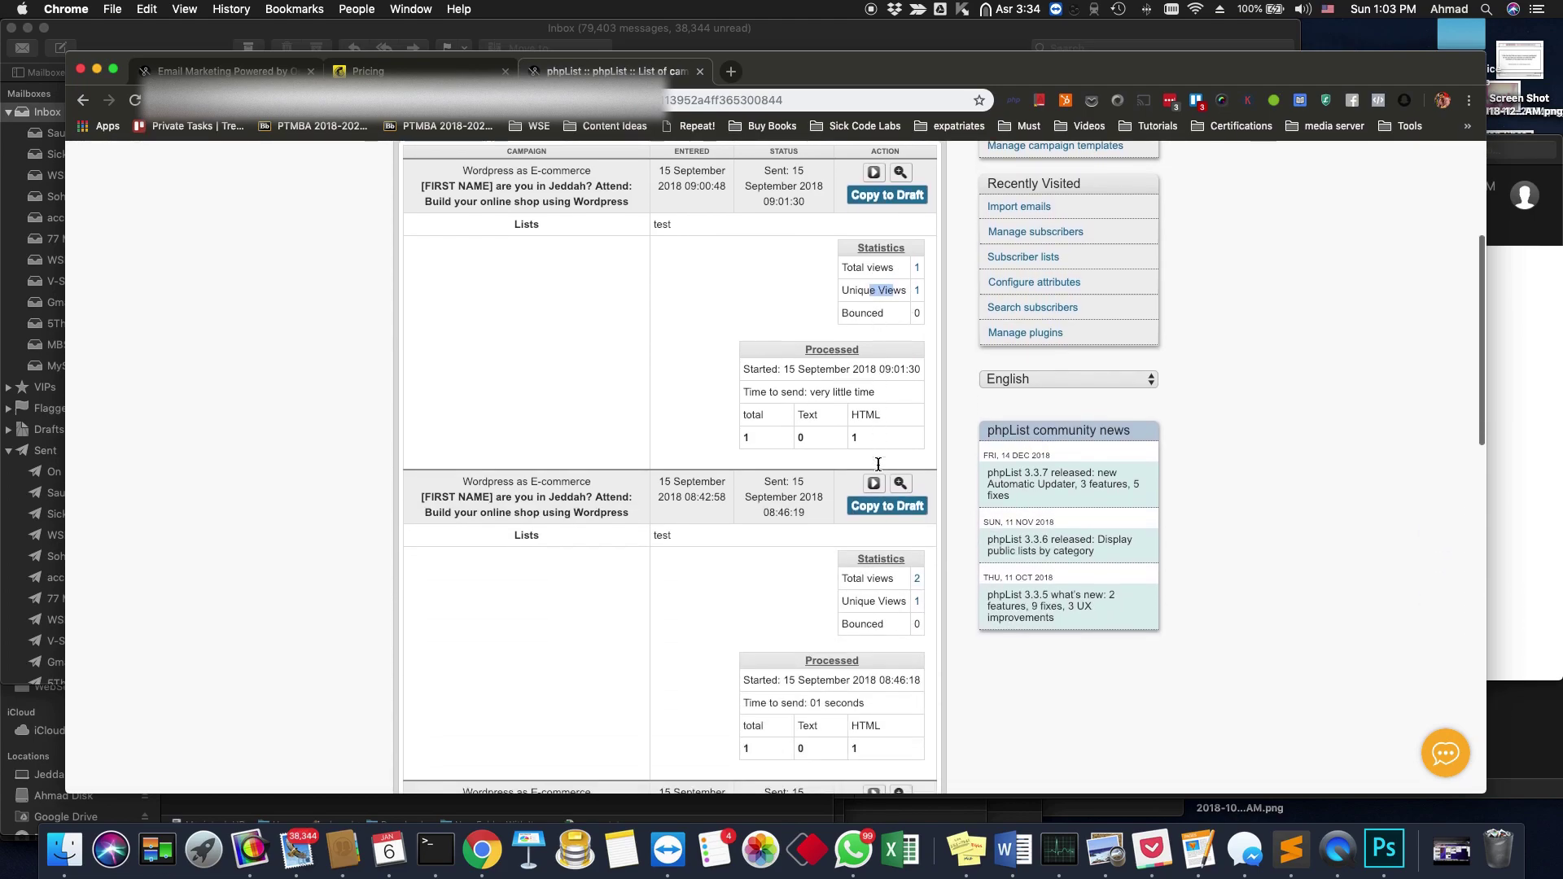
pyautogui.click(851, 318)
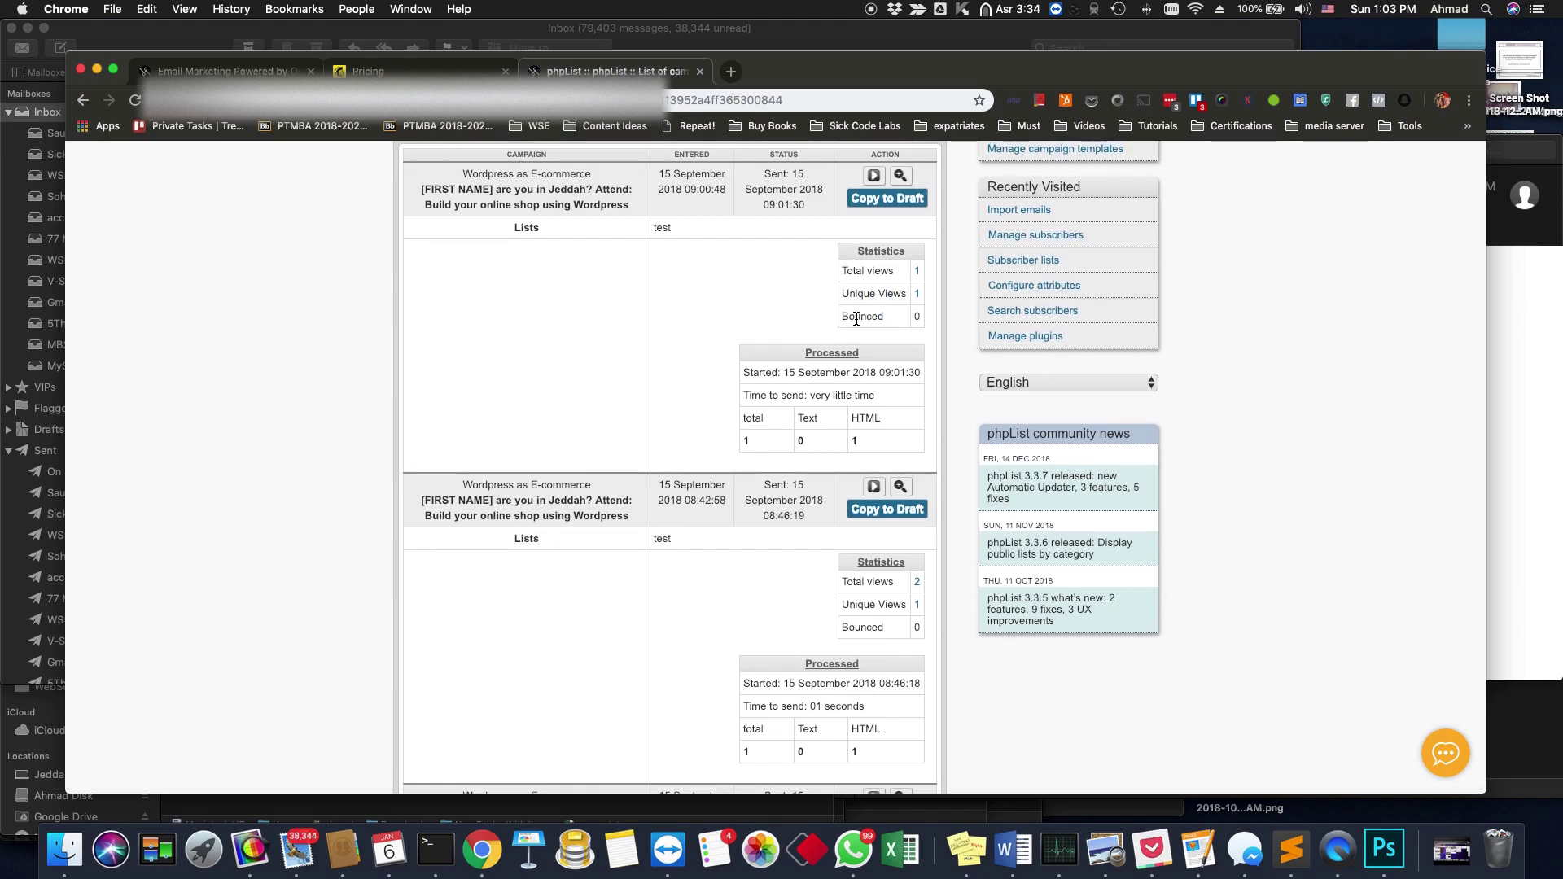
pyautogui.scroll(1, 854, 324)
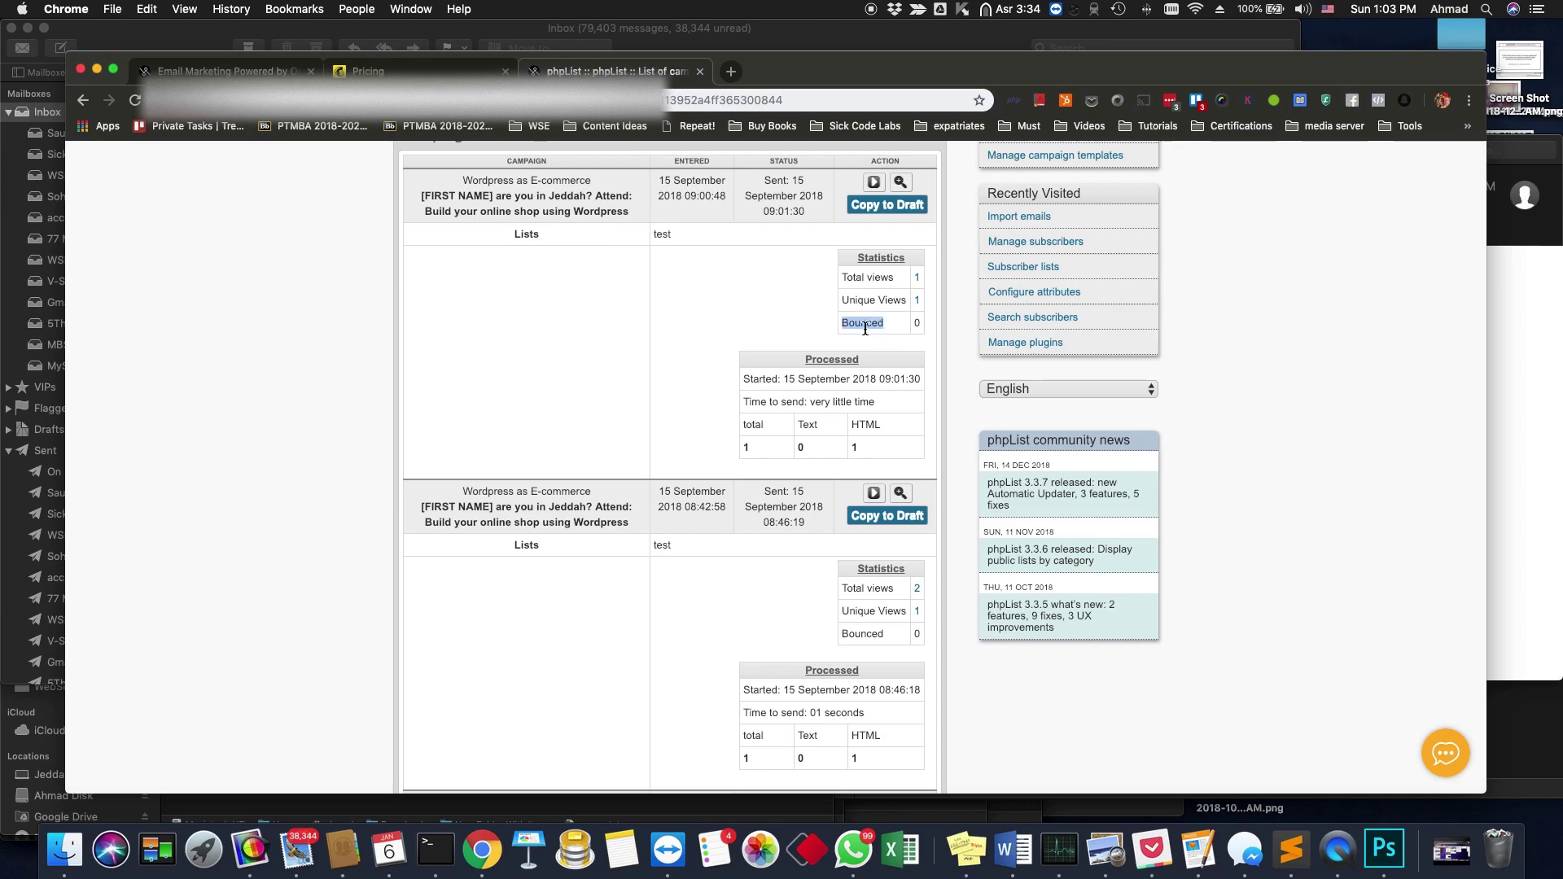
# - Look up the Bounced column, review the Processed tables, and open a fourth tab
pyautogui.click(865, 325)
pyautogui.scroll(-5, 773, 407)
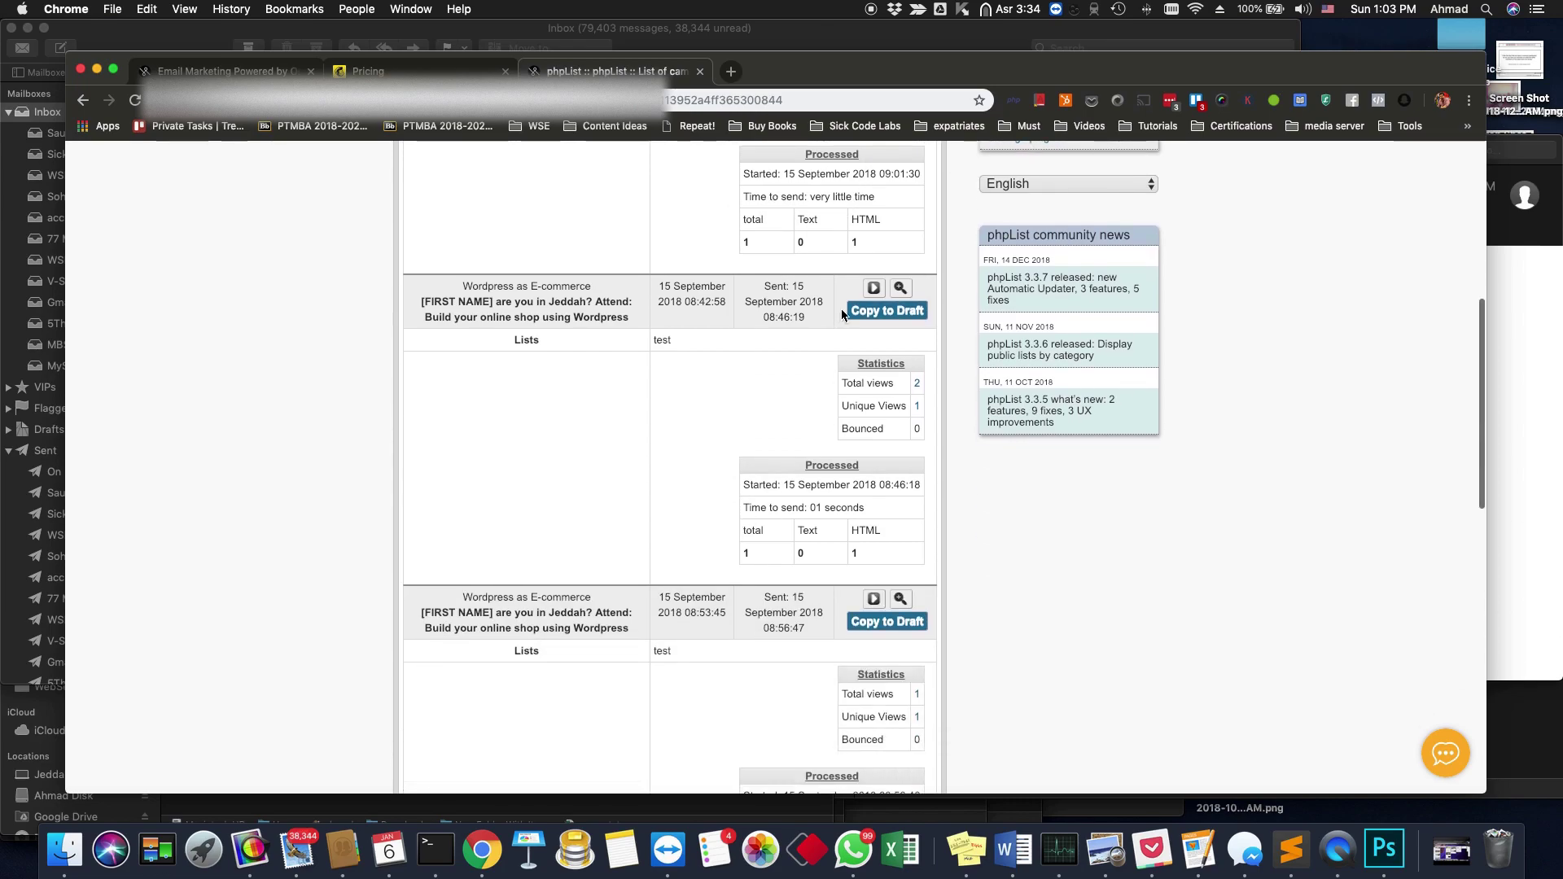
pyautogui.scroll(8, 719, 575)
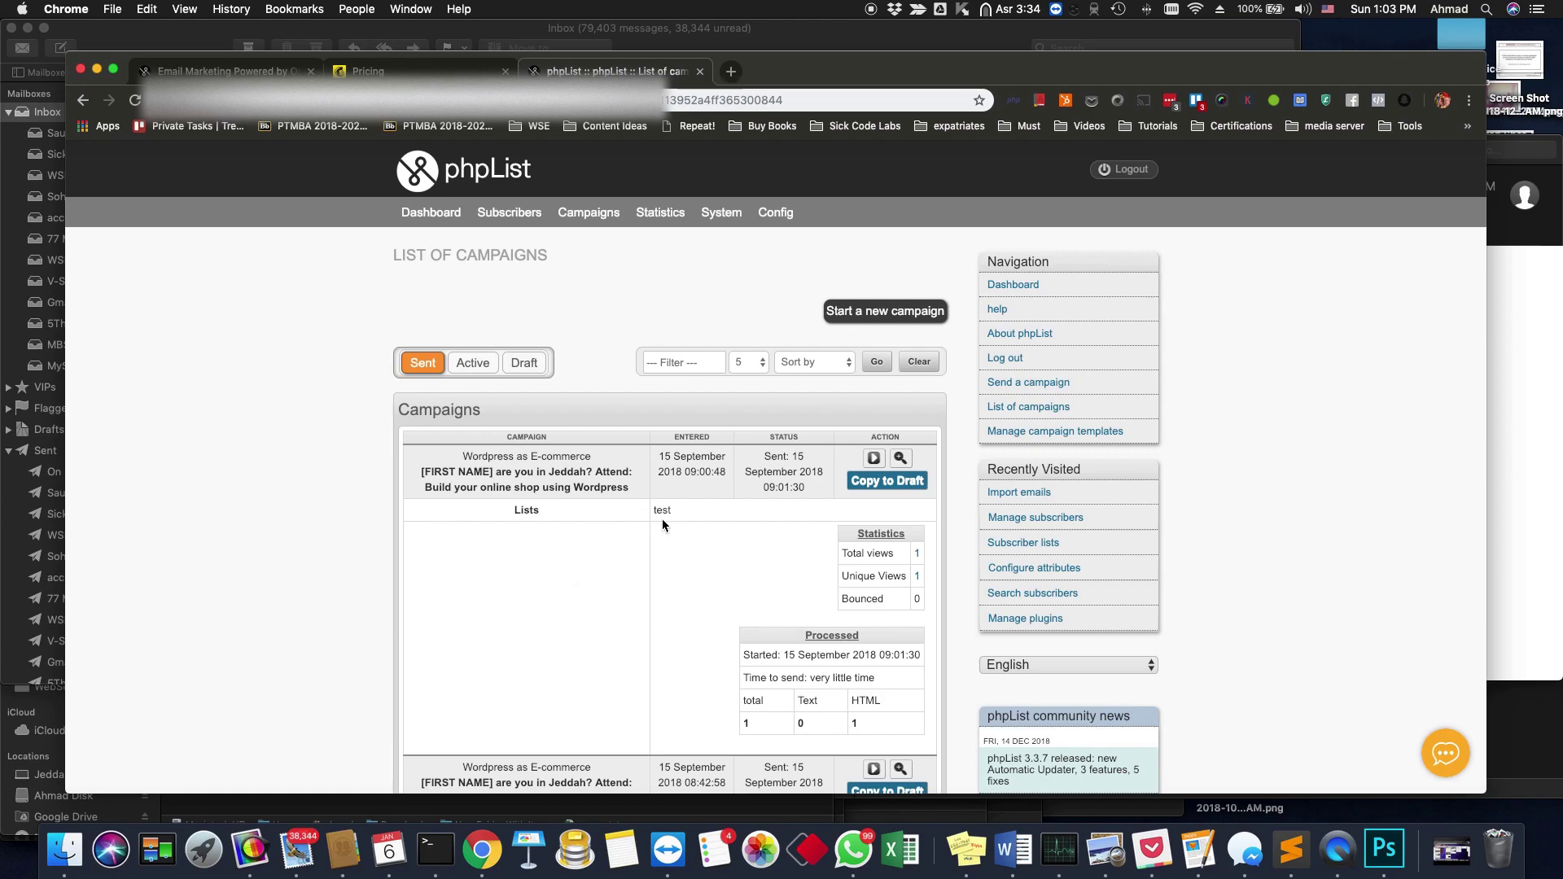
pyautogui.scroll(-8, 599, 593)
pyautogui.scroll(8, 597, 600)
pyautogui.moveTo(766, 218)
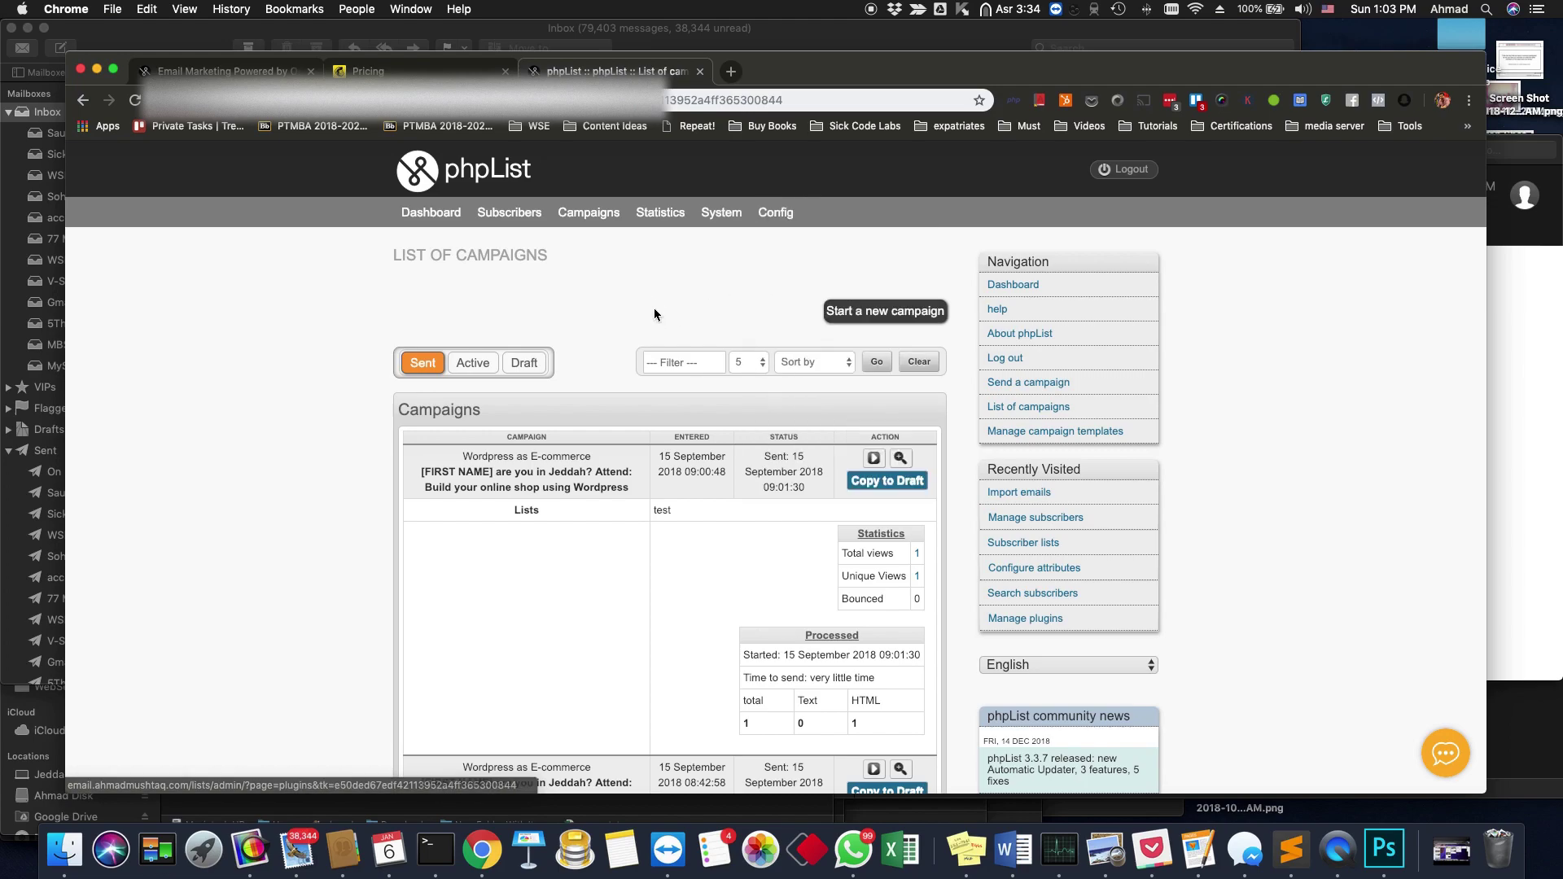
pyautogui.click(731, 71)
# - Search Google for 'phplist', view the official phpList homepage, and return to the results
pyautogui.write('phplist')
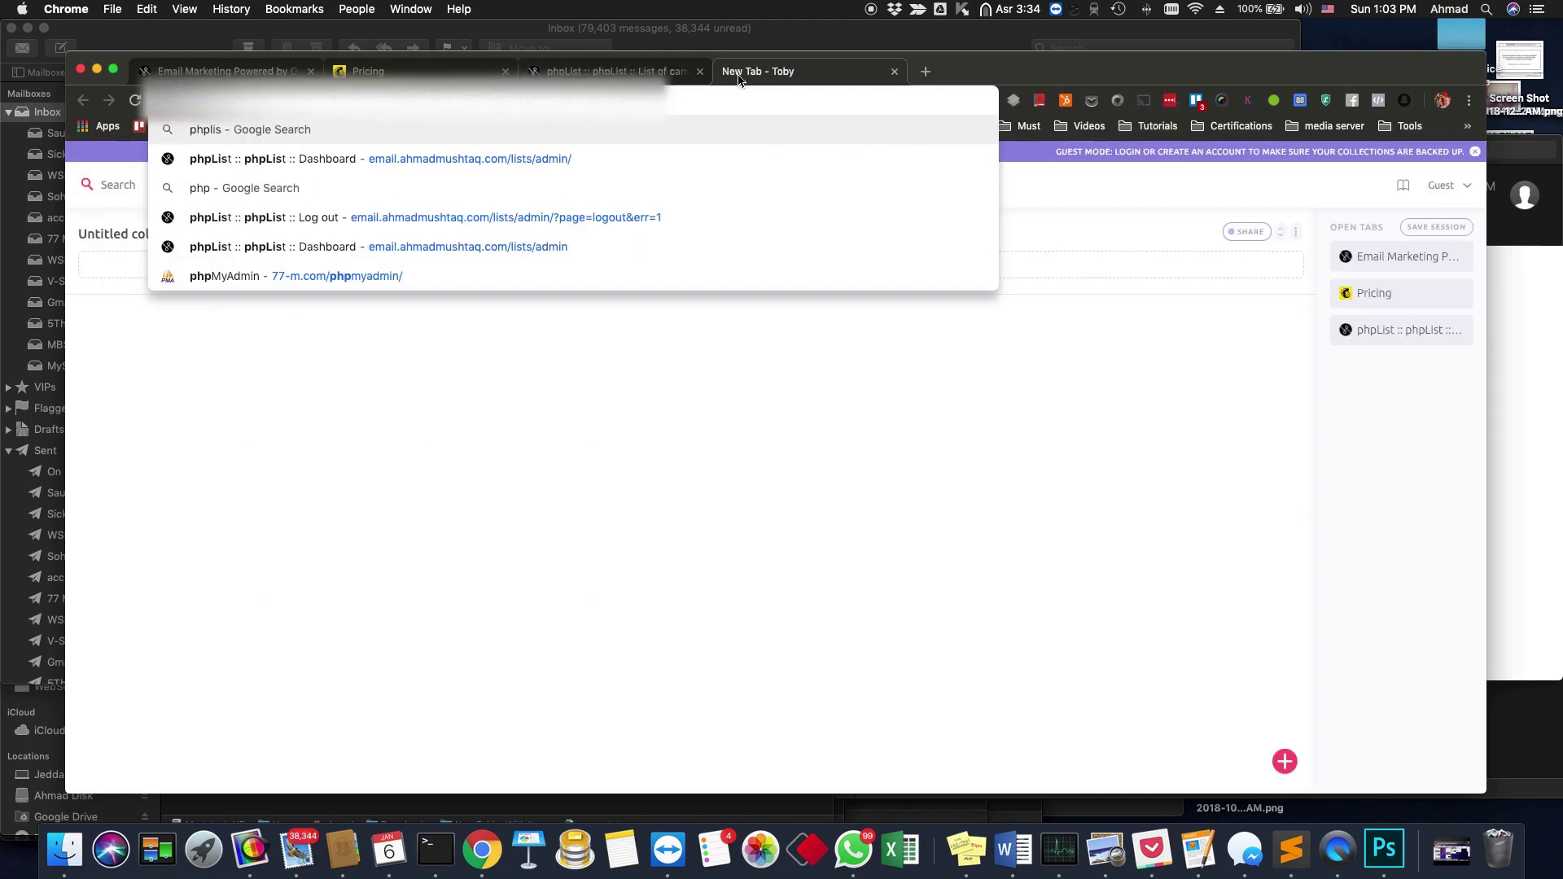
pyautogui.press('Return')
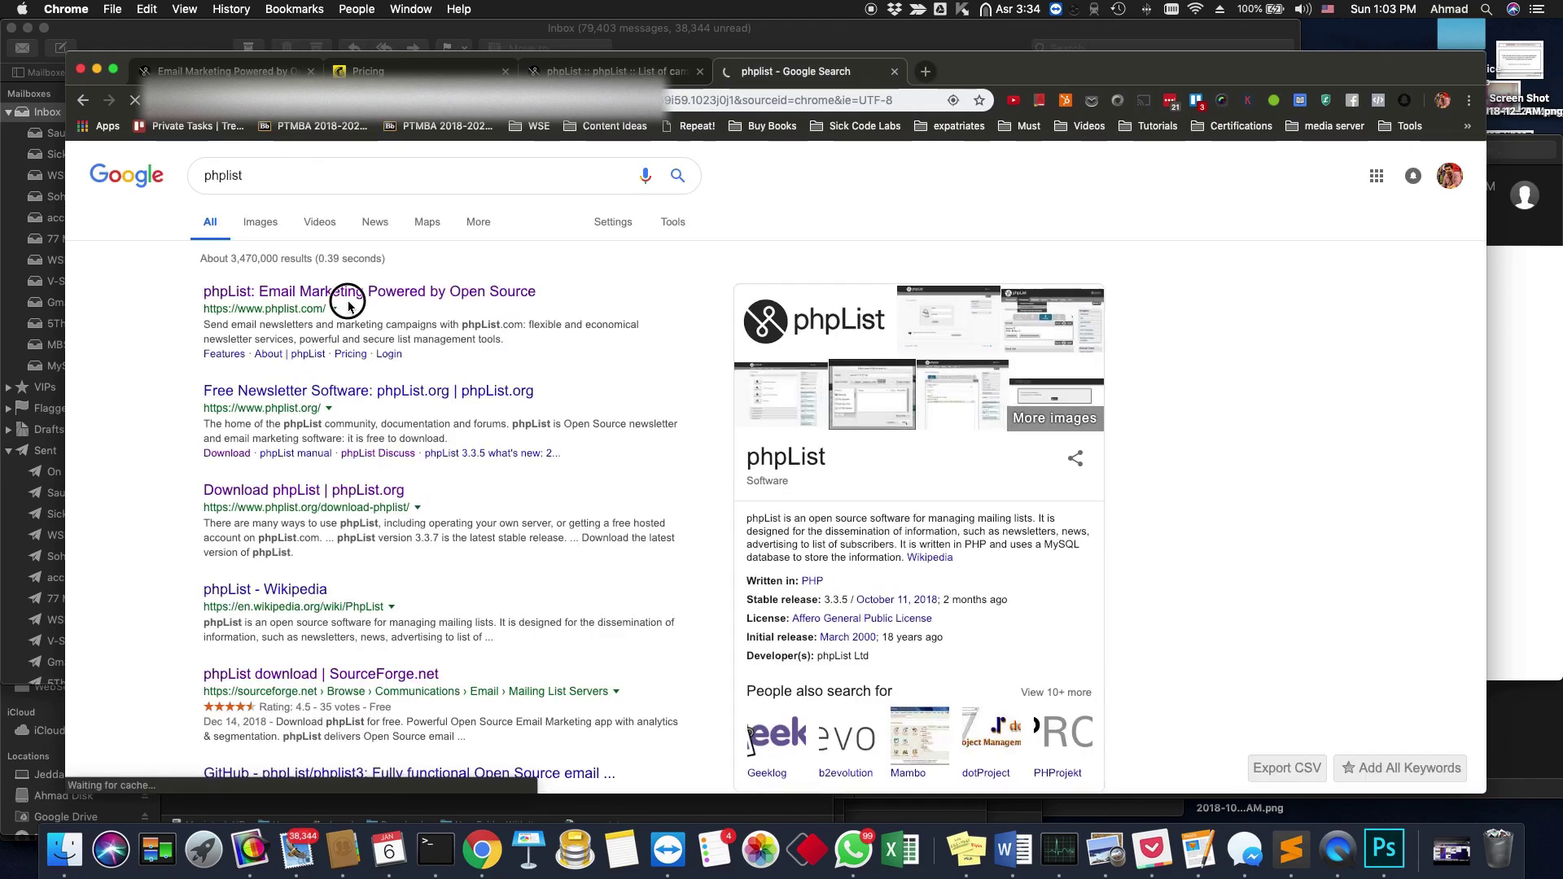
pyautogui.click(350, 295)
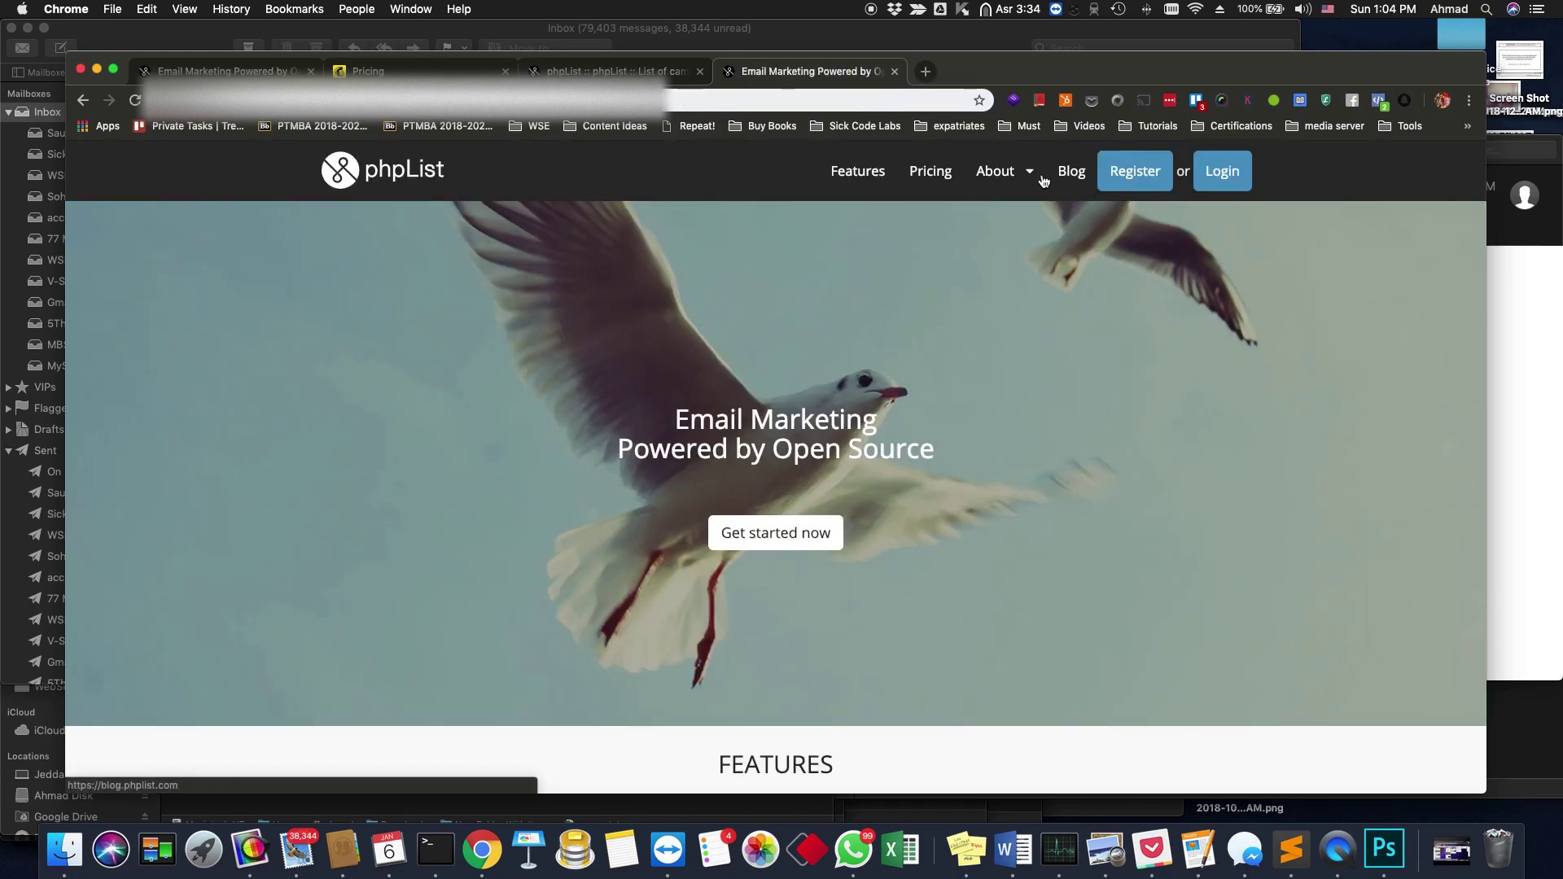
pyautogui.press('super+bracketleft')
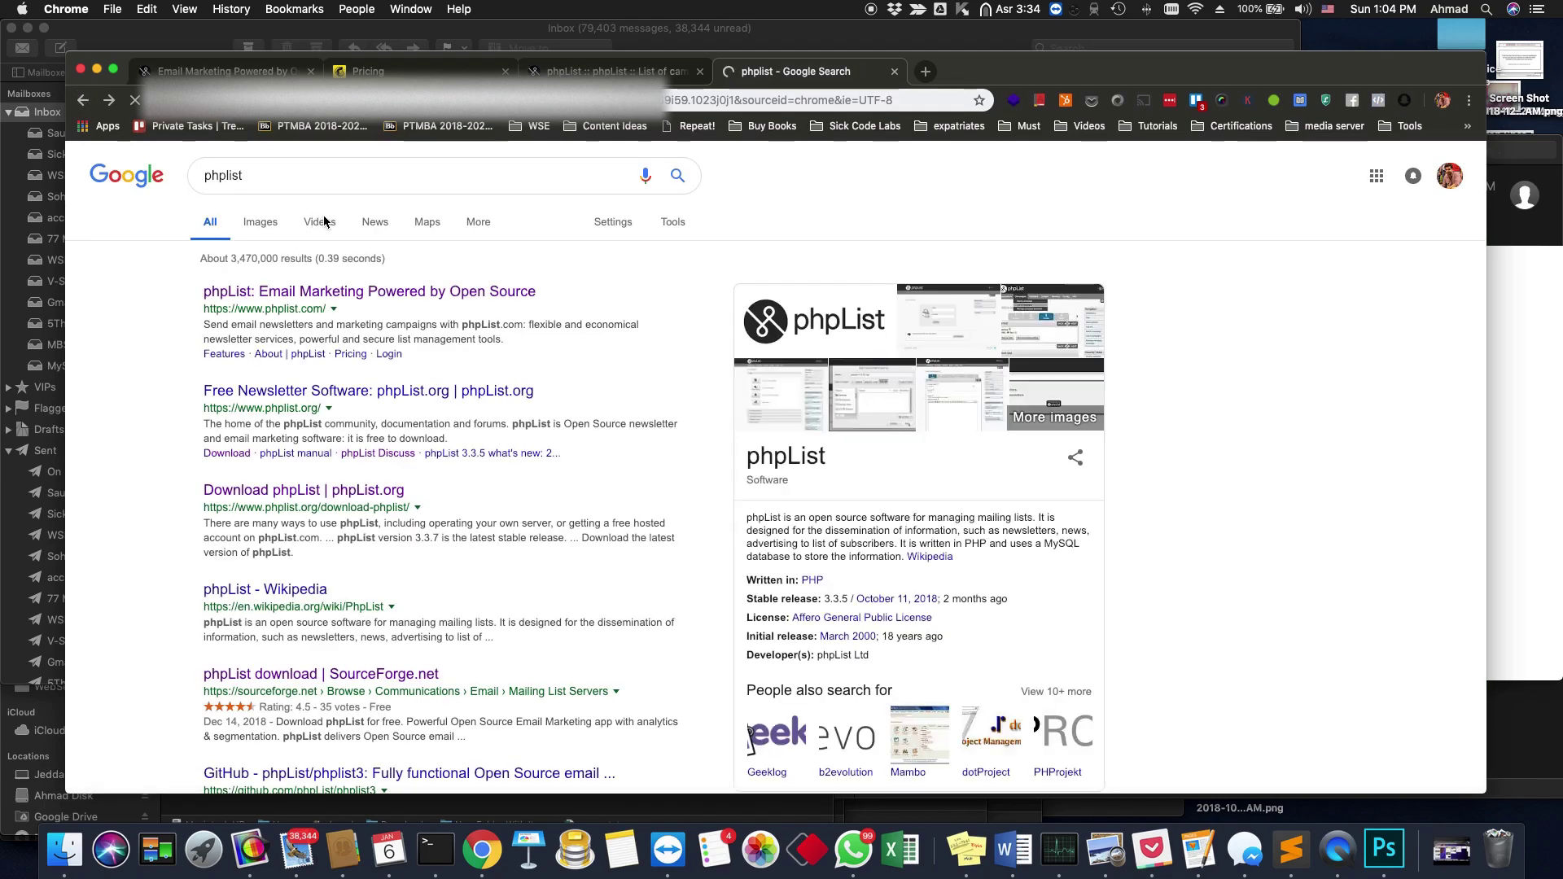
# - Refine the query to 'phplist mailgun' and open the phpList Resources Mailgun plugin page
pyautogui.click(350, 180)
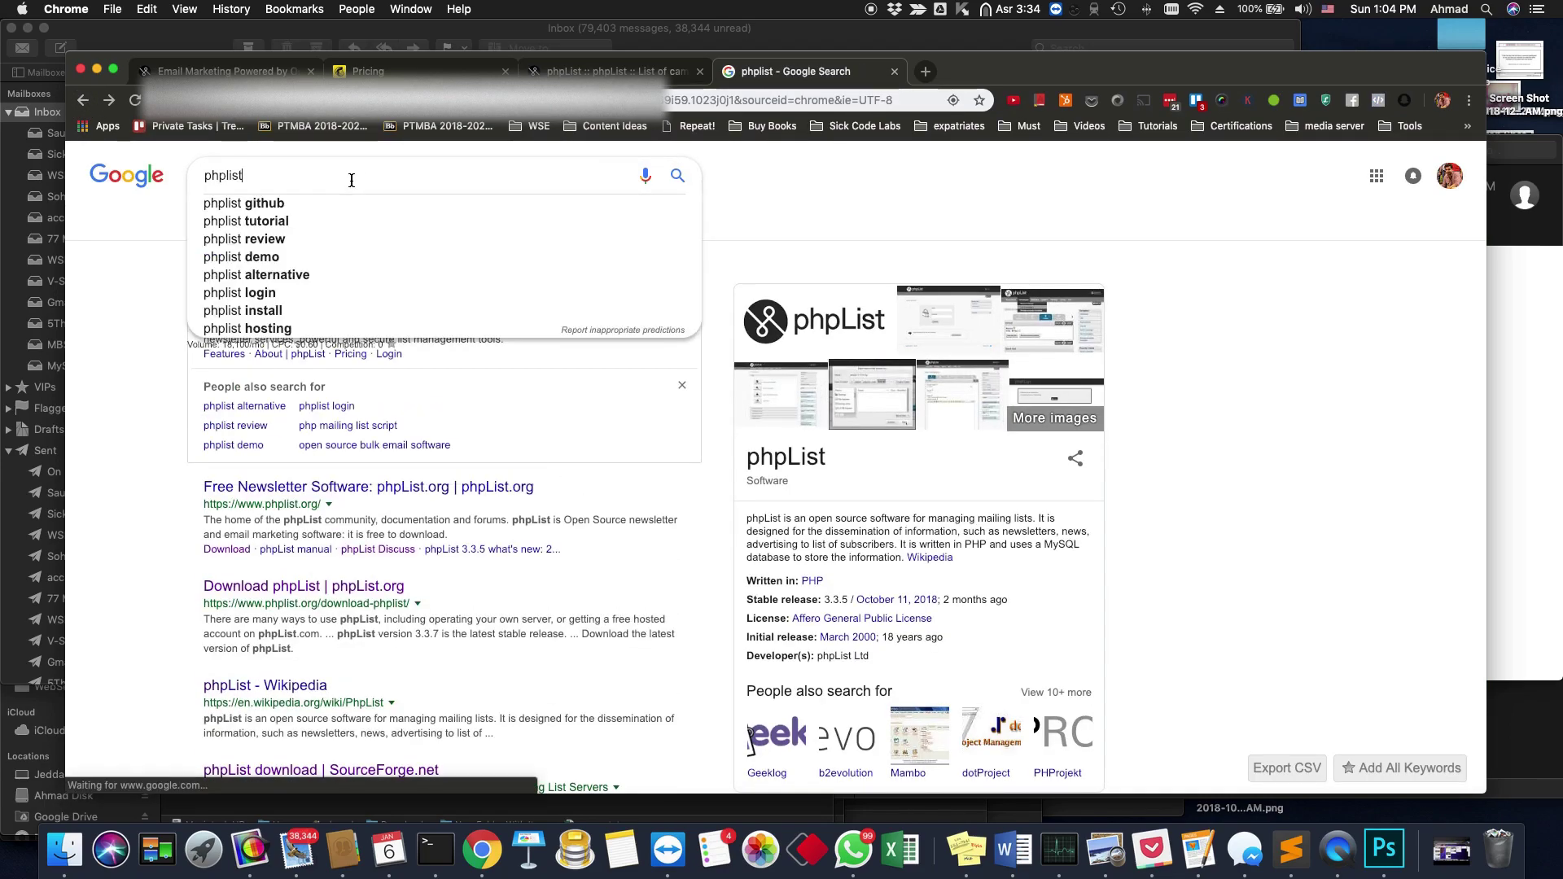
pyautogui.write('mailgun im')
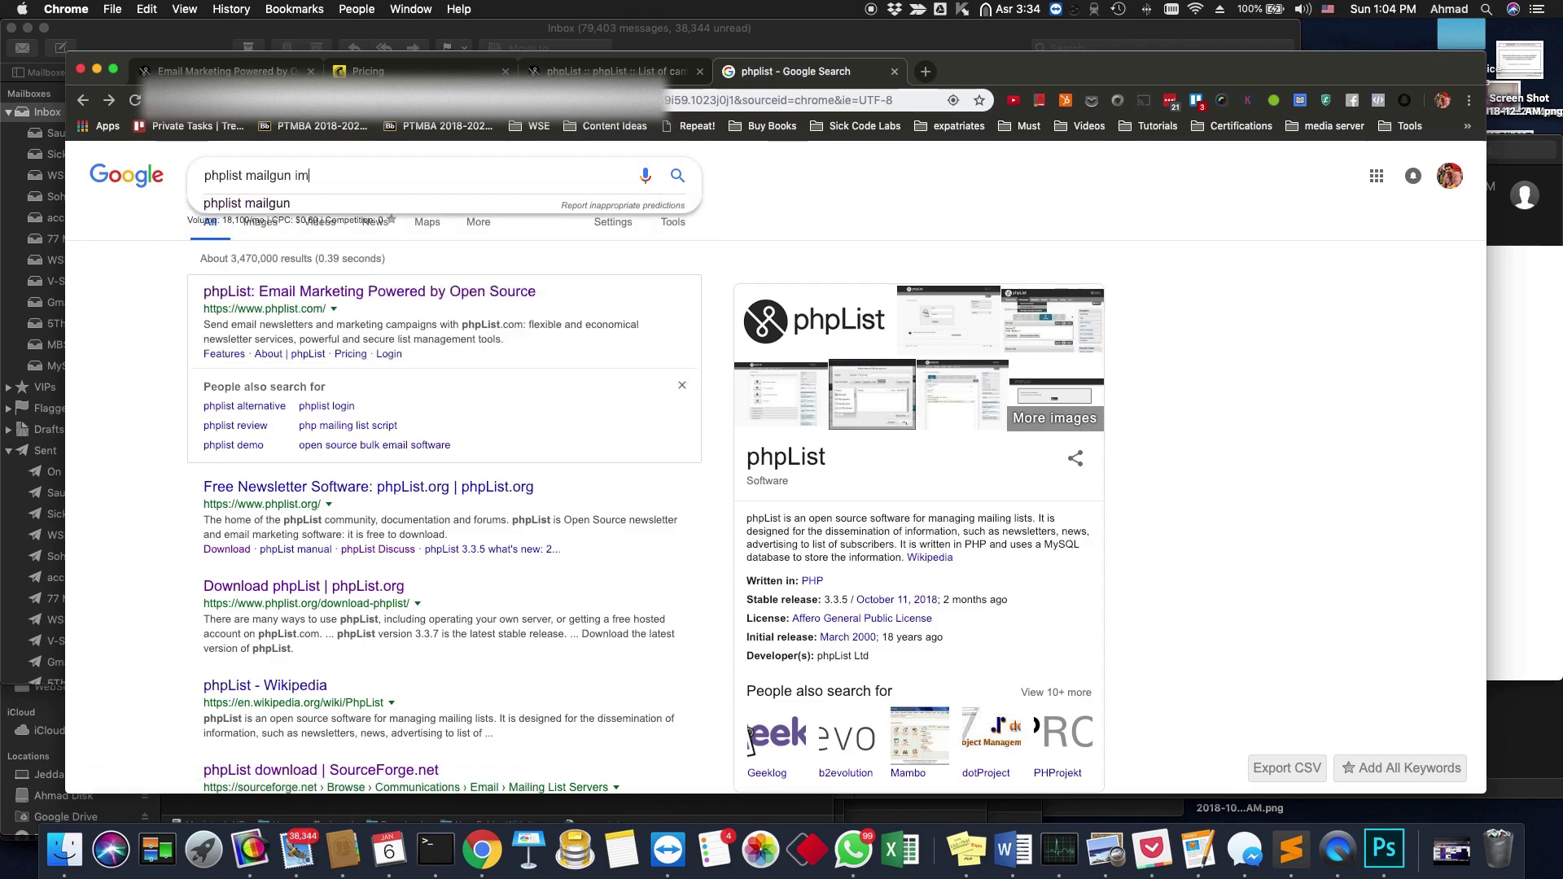
pyautogui.press('BackSpace')
pyautogui.press('BackSpace')
pyautogui.press('Return')
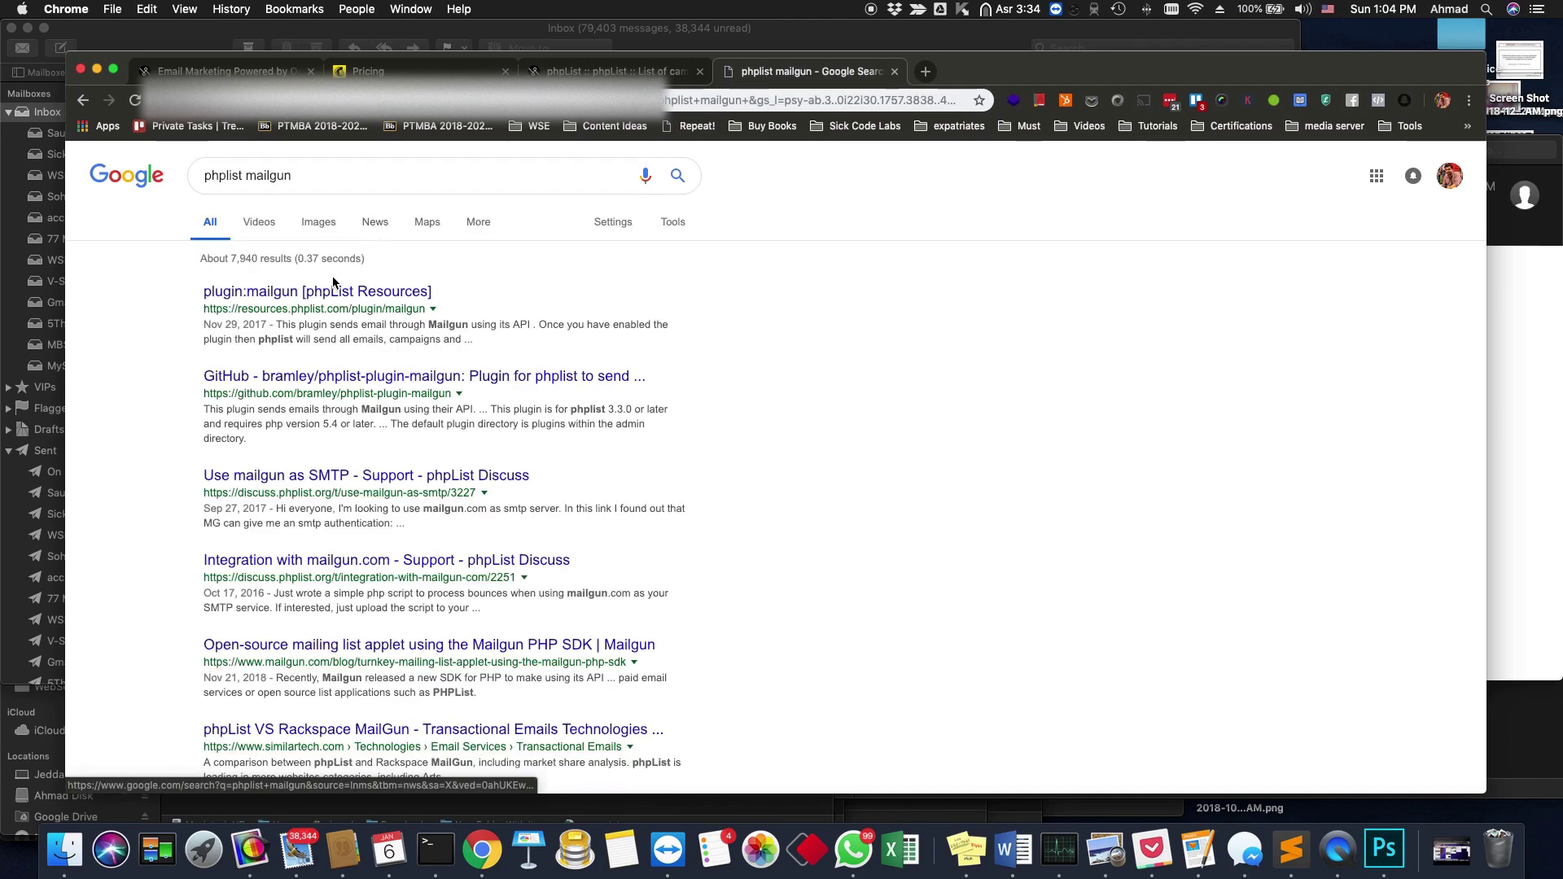
pyautogui.click(293, 176)
pyautogui.click(296, 177)
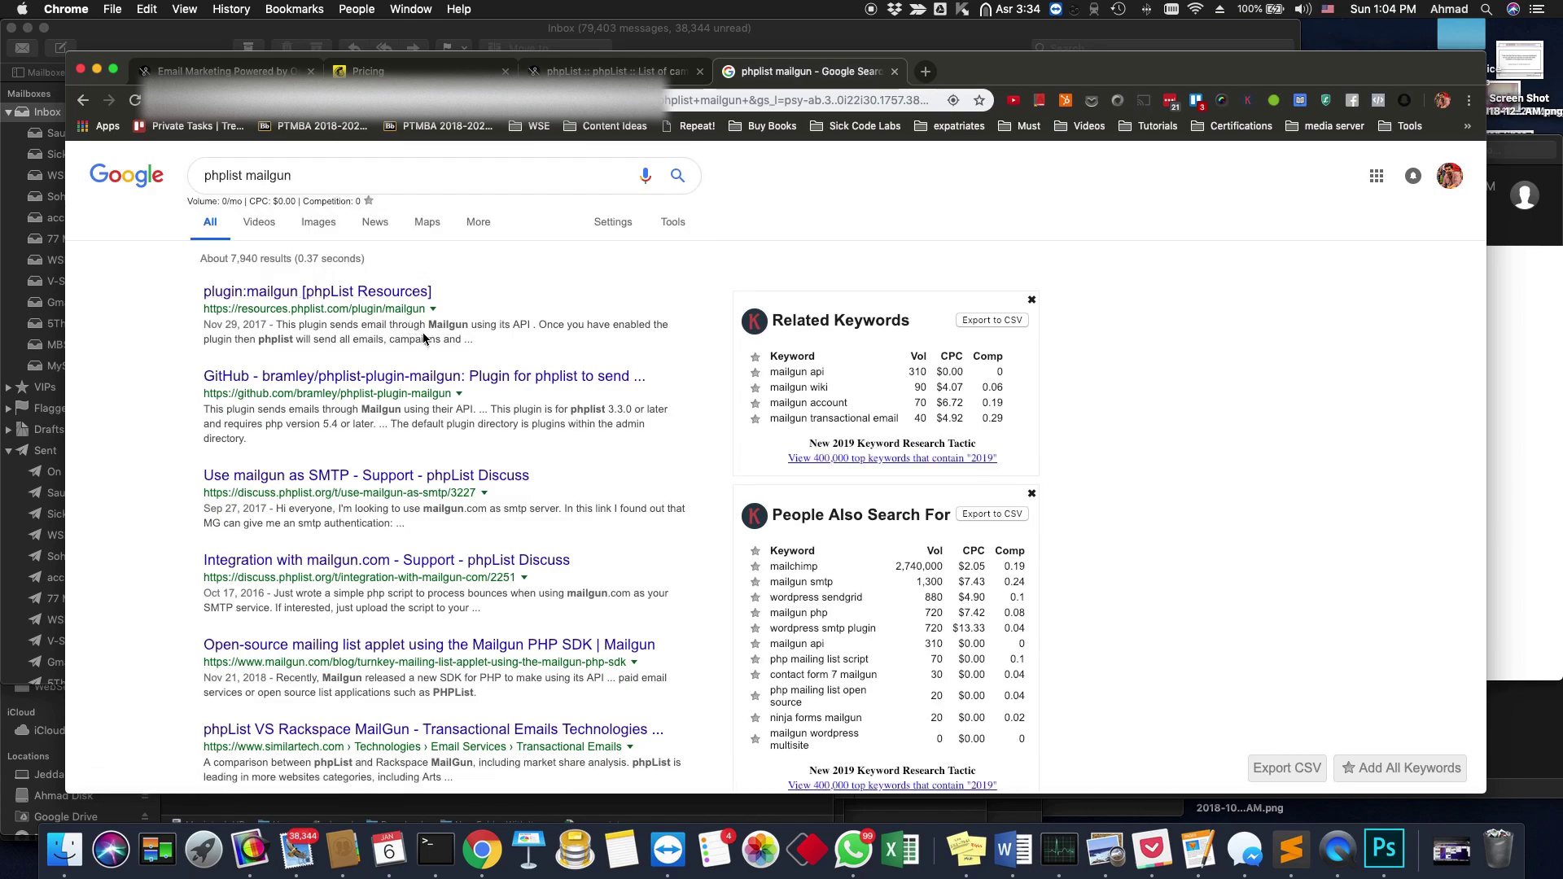
pyautogui.click(216, 183)
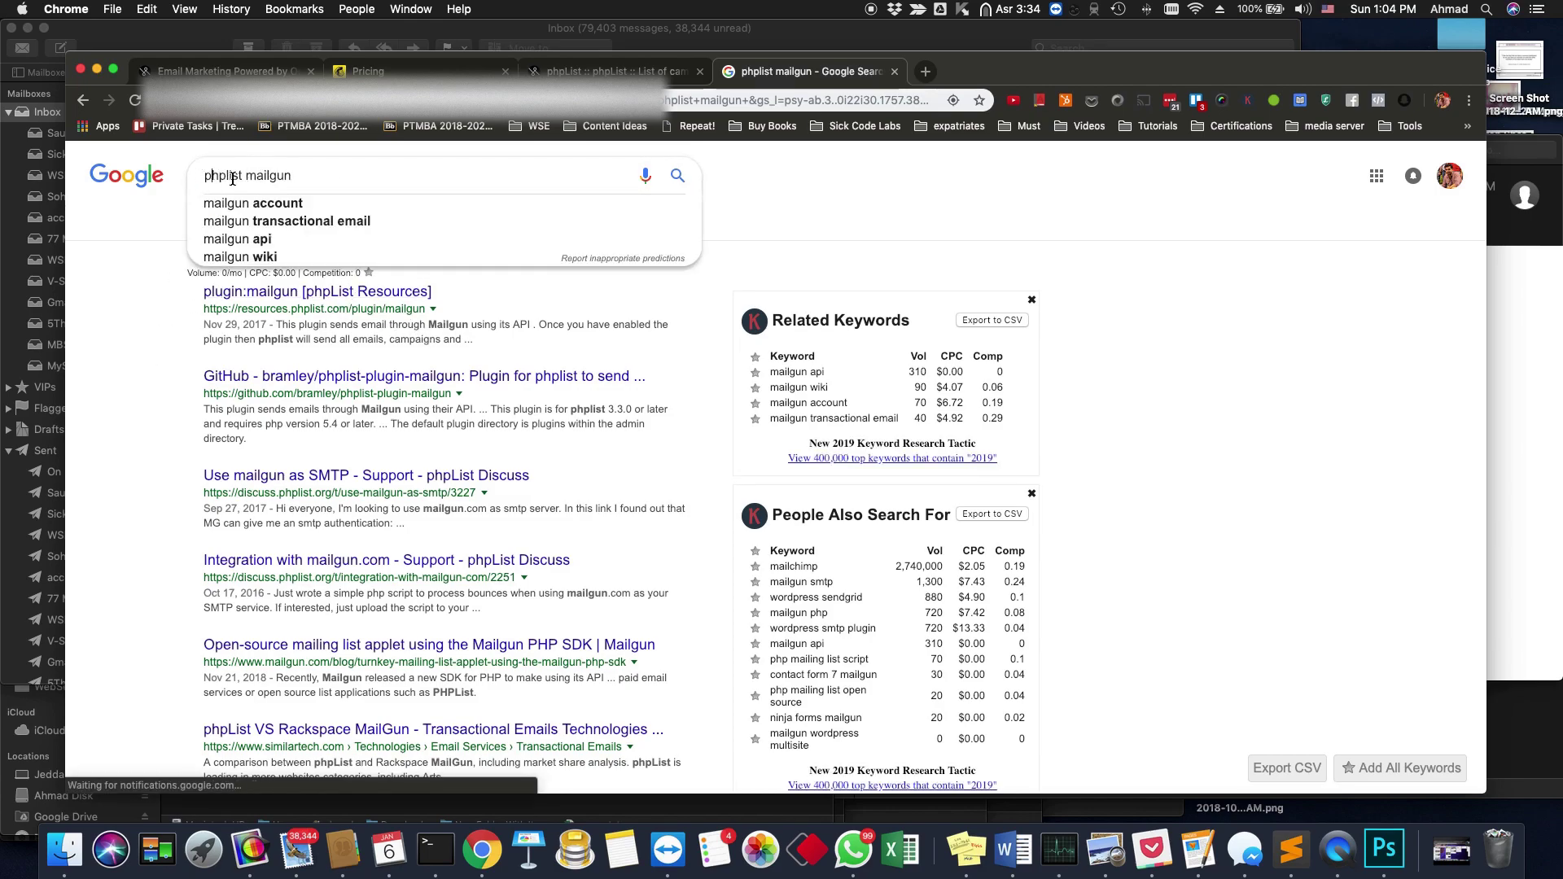
pyautogui.click(183, 325)
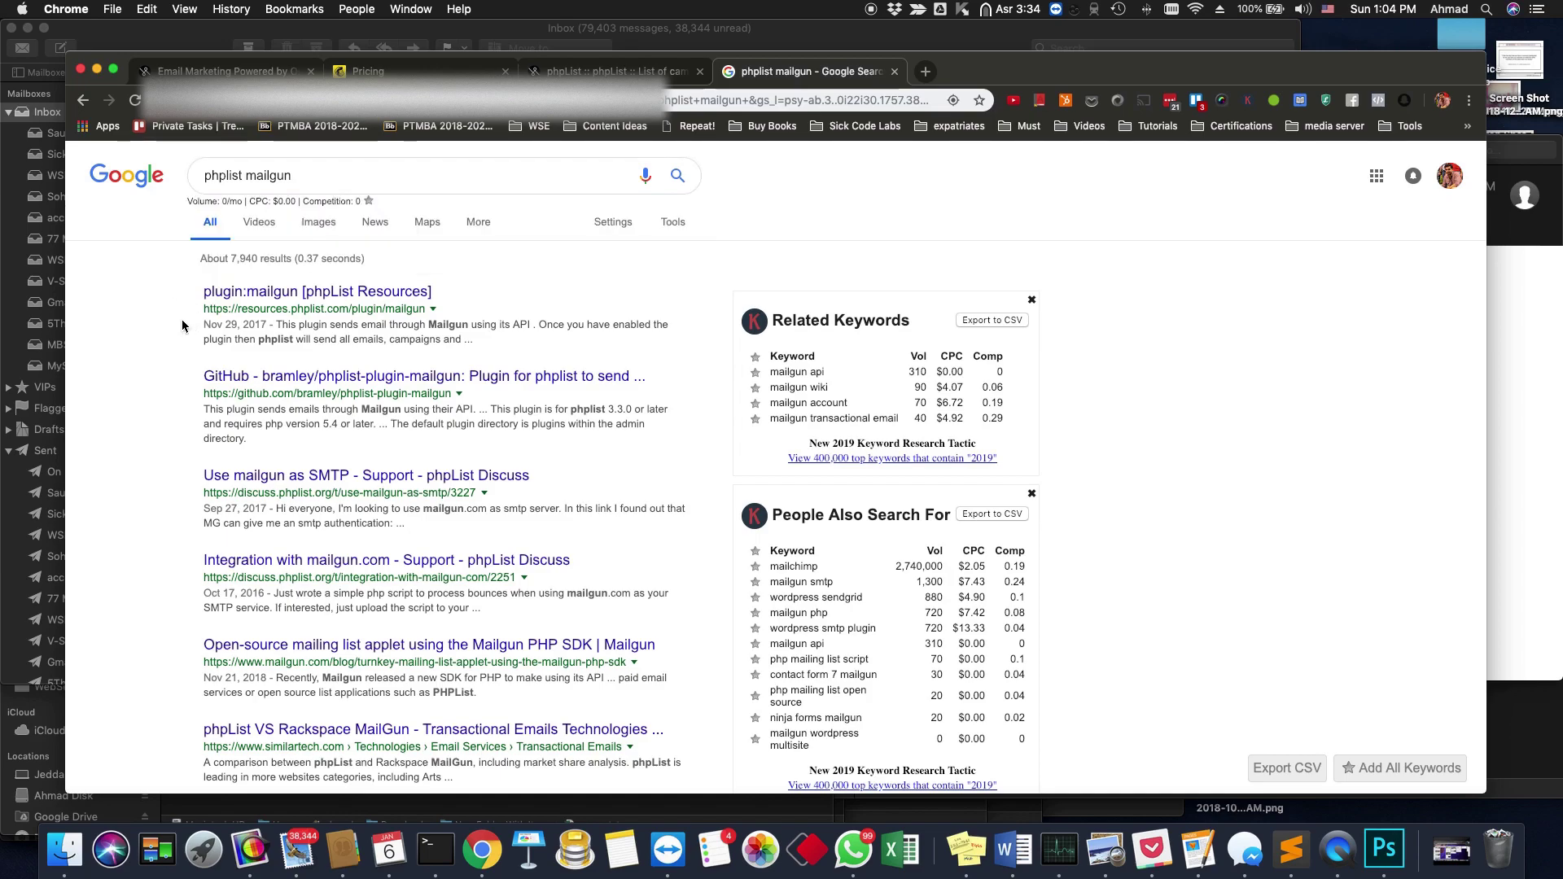
pyautogui.click(372, 294)
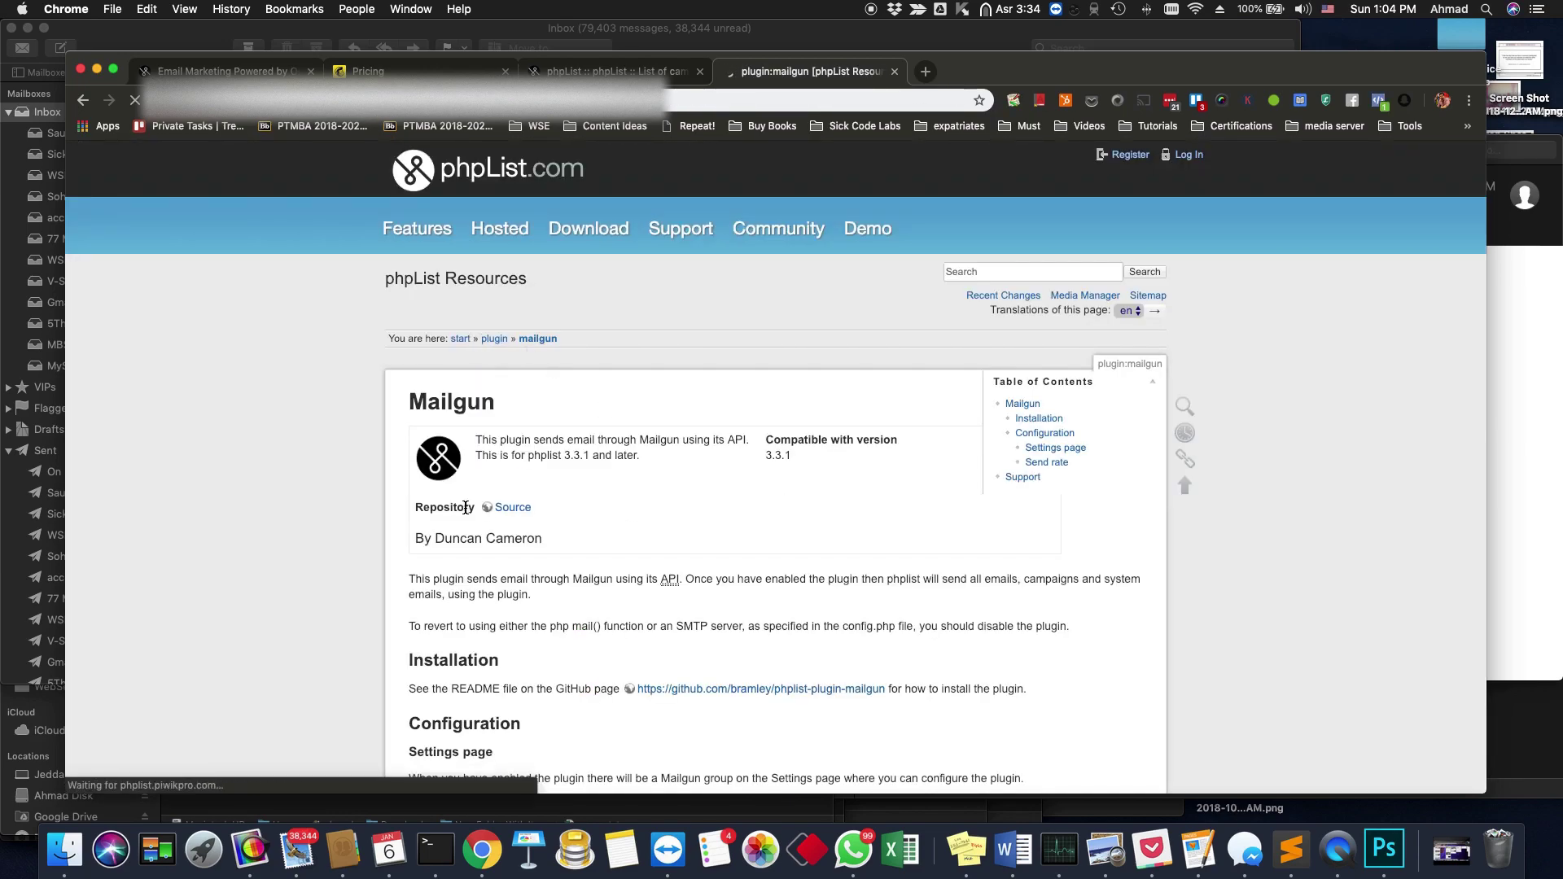
# - Scroll the Mailgun plugin page and highlight its description paragraph
pyautogui.scroll(-7, 914, 619)
pyautogui.scroll(5, 522, 599)
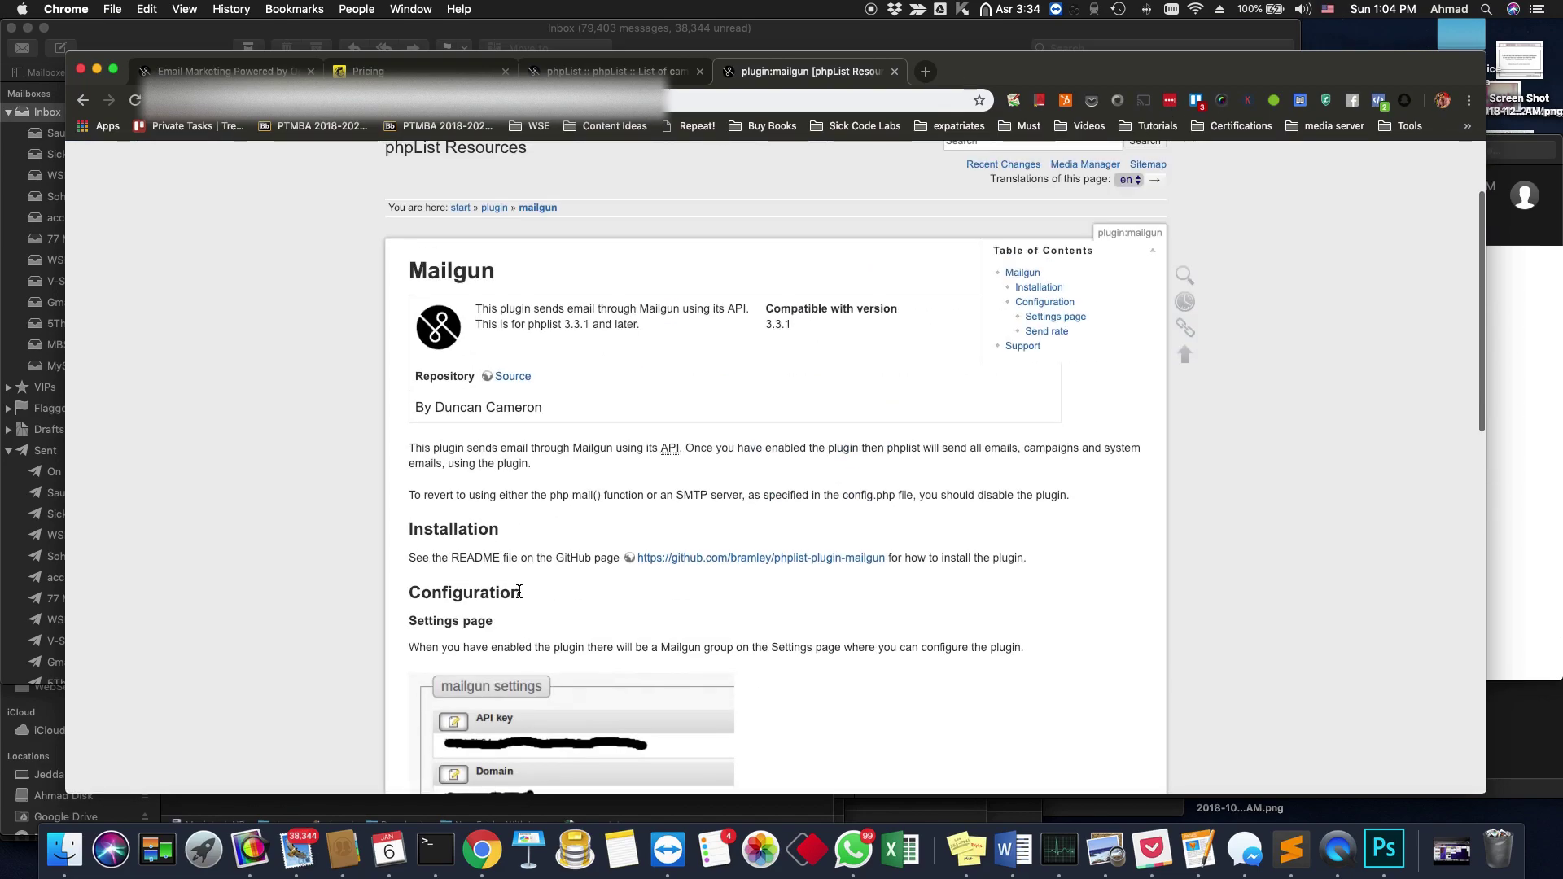
pyautogui.moveTo(524, 495); pyautogui.dragTo(663, 485)
pyautogui.click(466, 574)
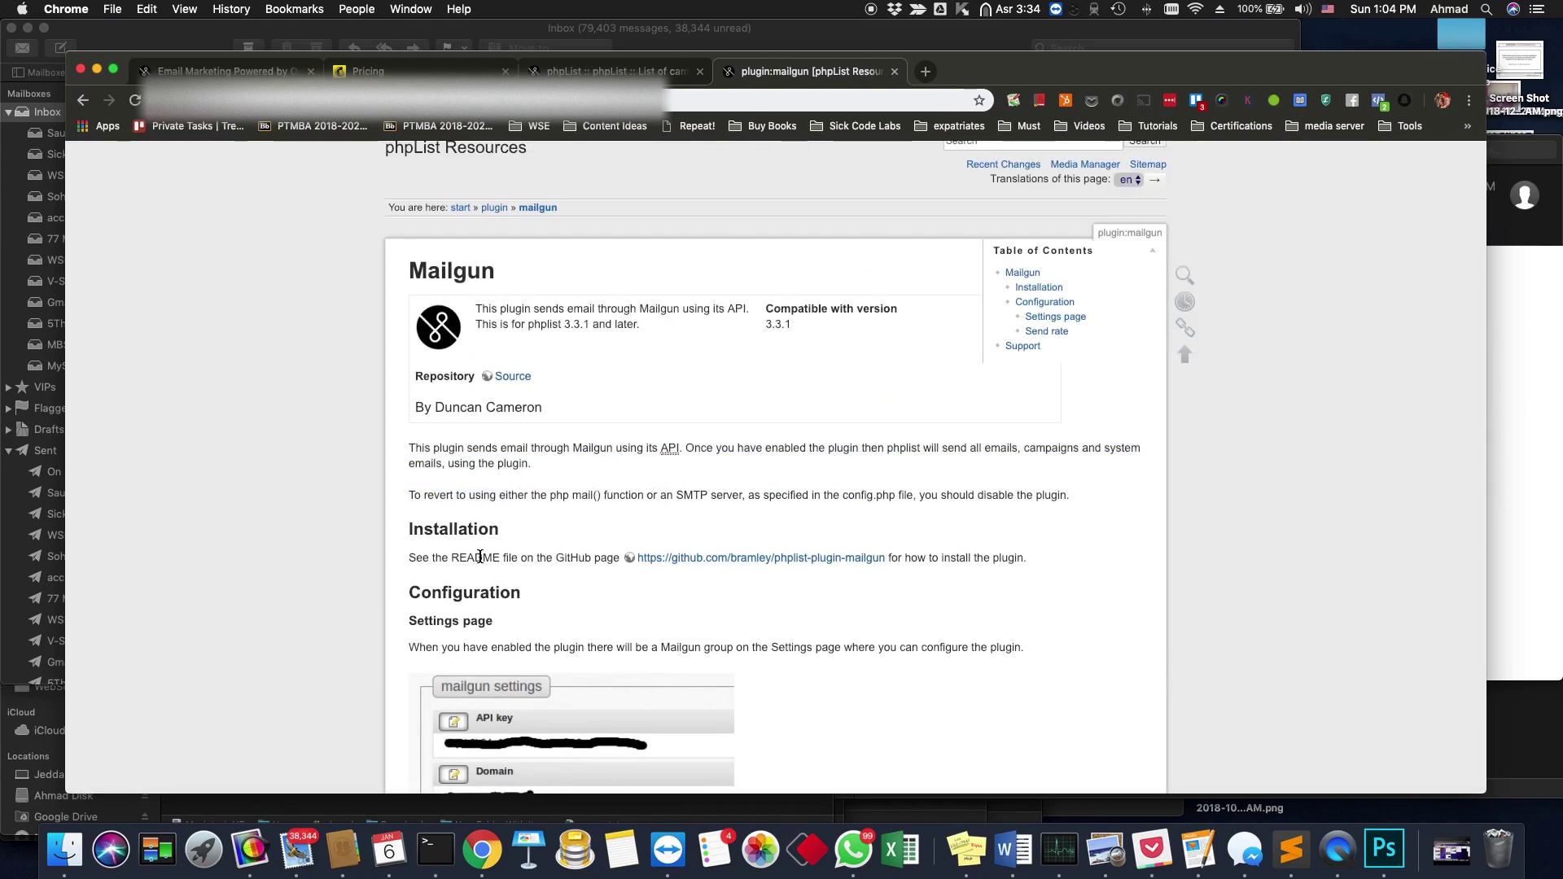
# - Open the bramley/phplist-plugin-mailgun GitHub link in a new tab and switch to it
pyautogui.scroll(-3, 491, 574)
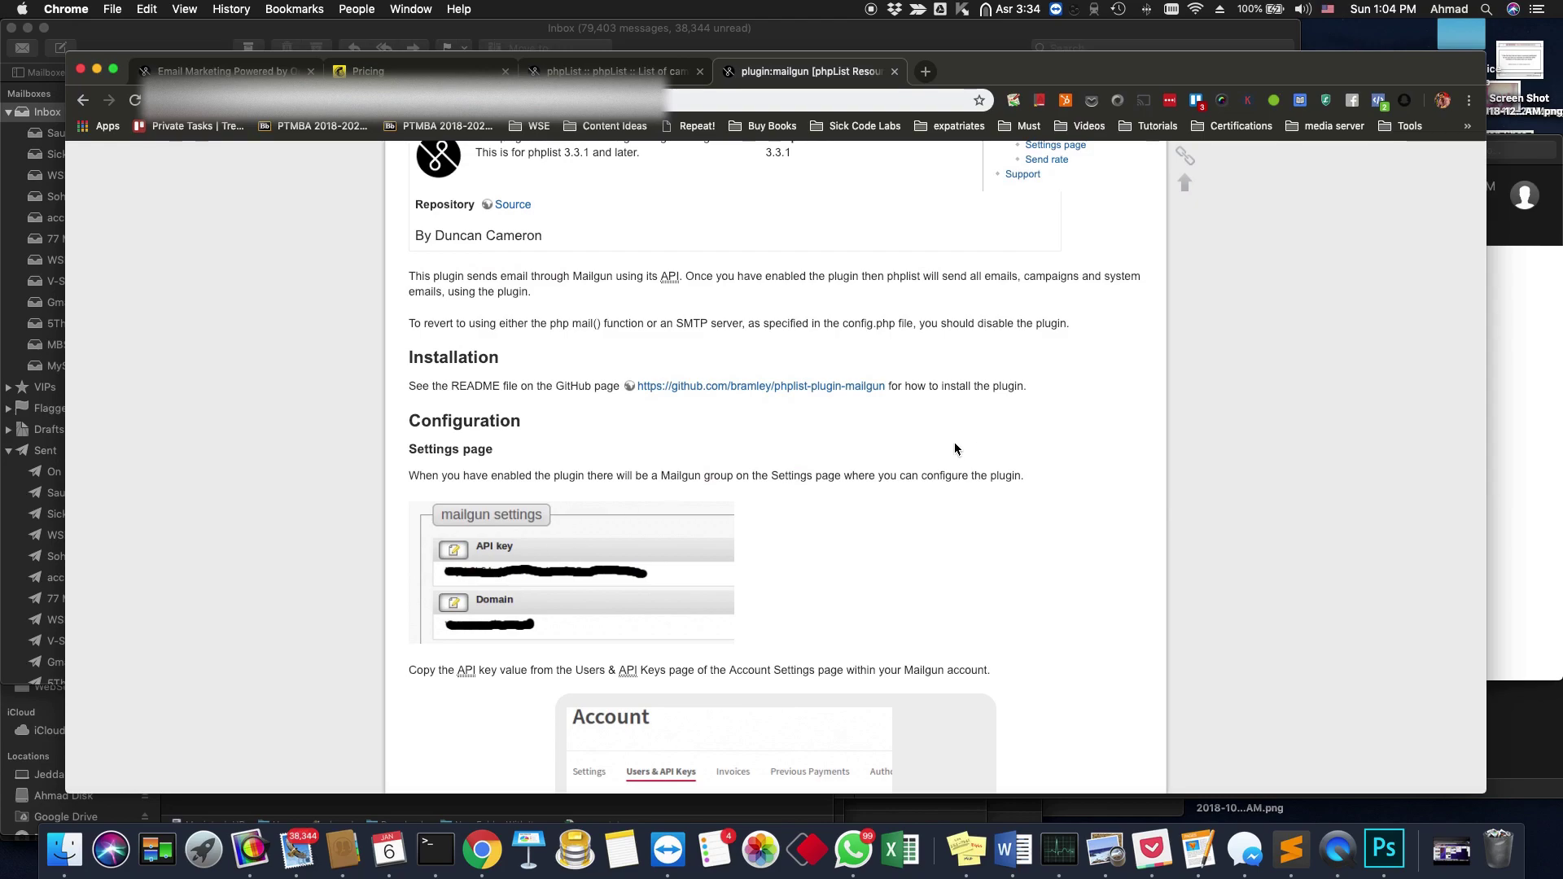
pyautogui.rightClick(753, 395)
pyautogui.click(794, 399)
pyautogui.click(977, 71)
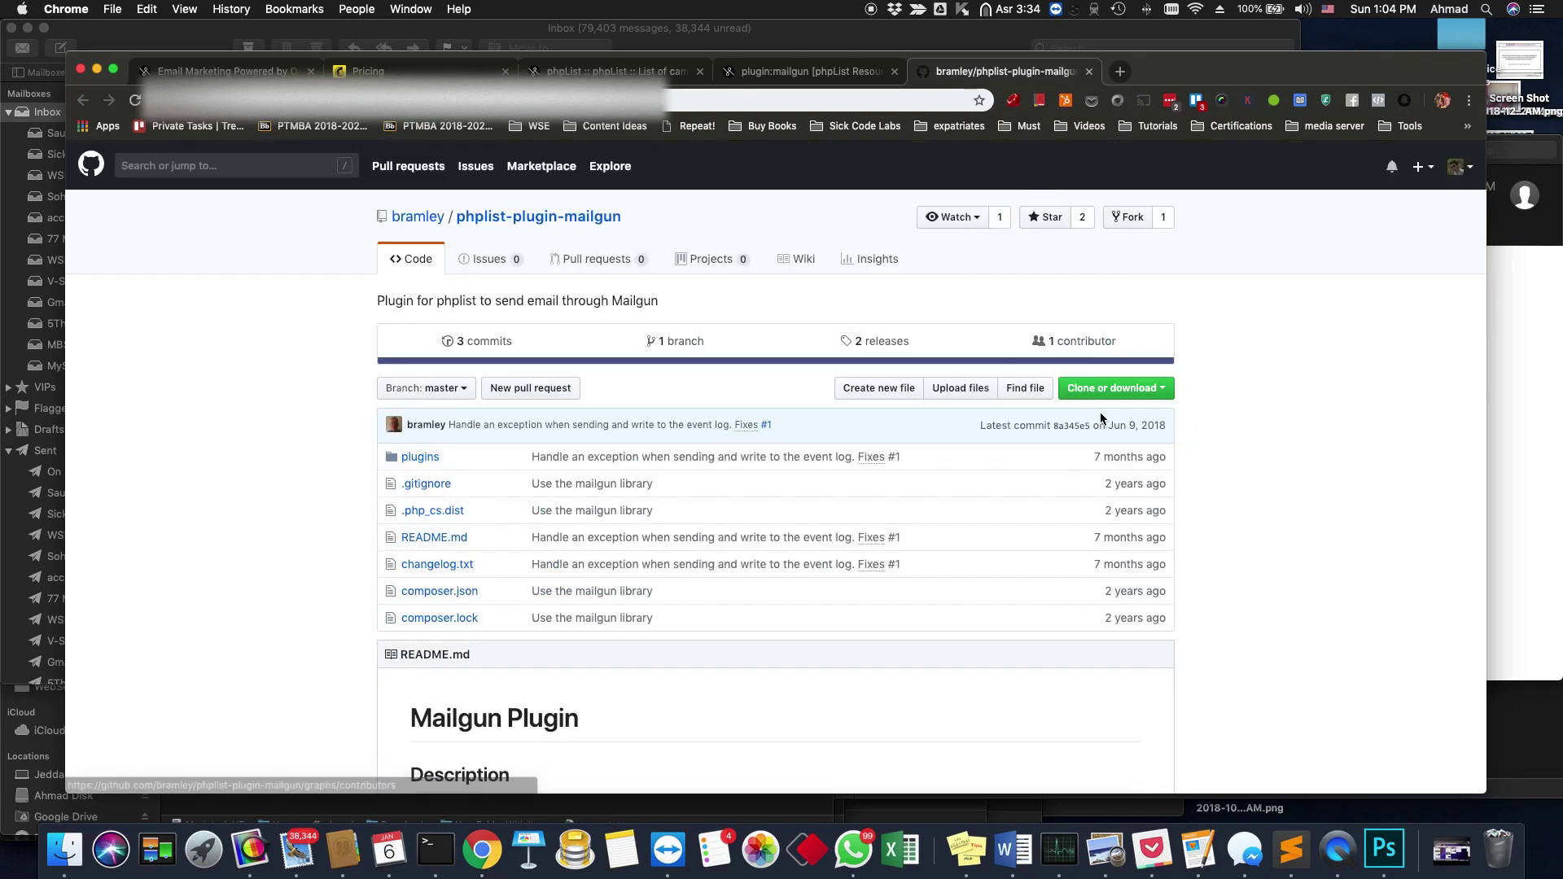
# - Download phplist-plugin-mailgun via Clone or download as a ZIP, saving it to Downloads
pyautogui.click(1120, 390)
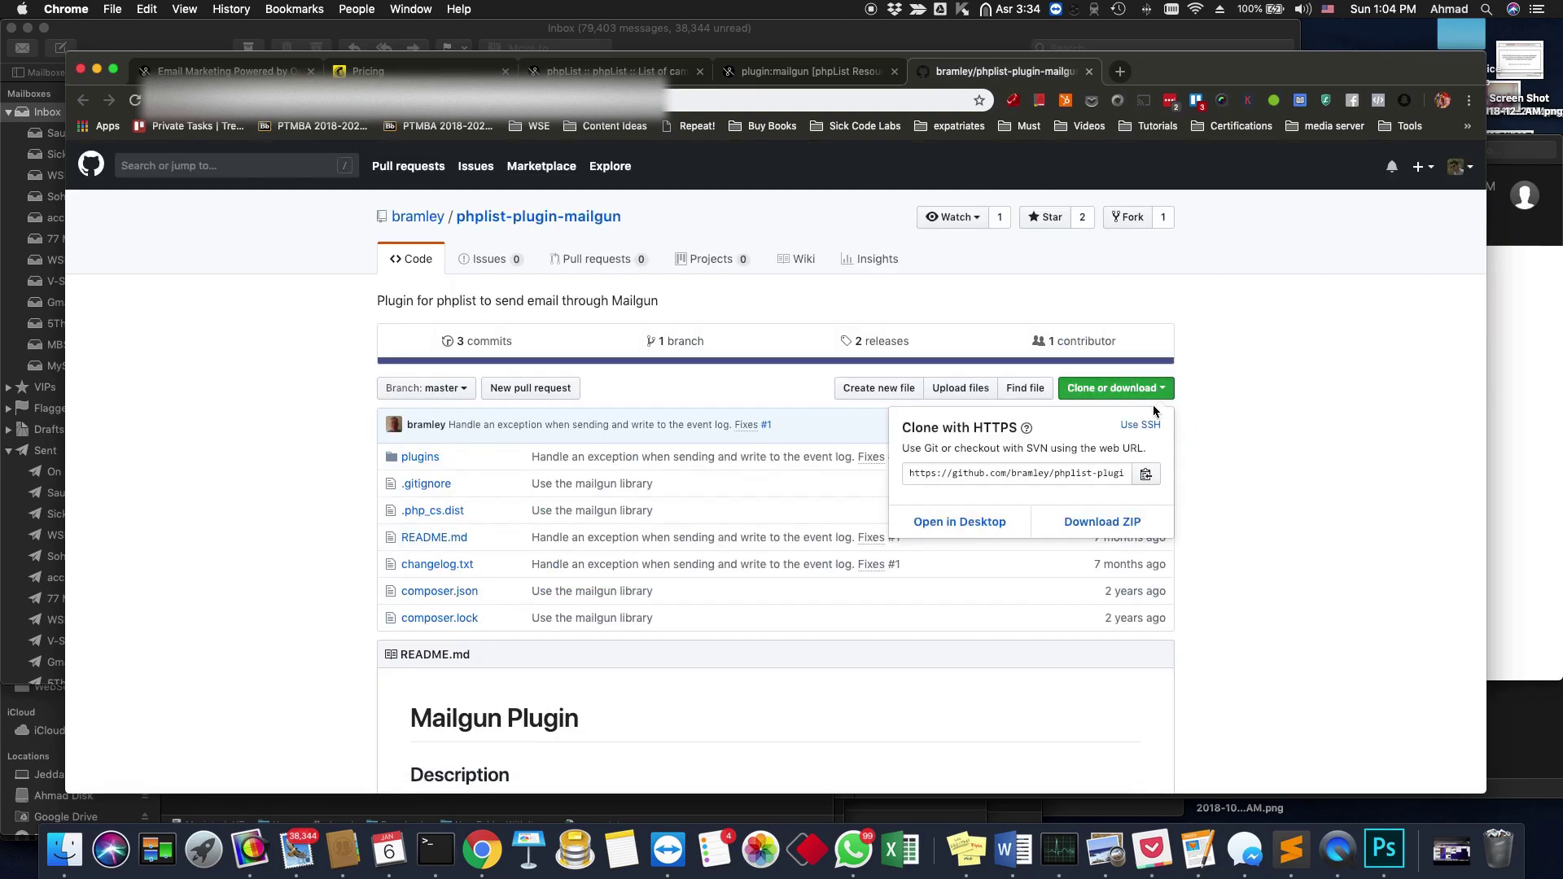
pyautogui.click(1078, 523)
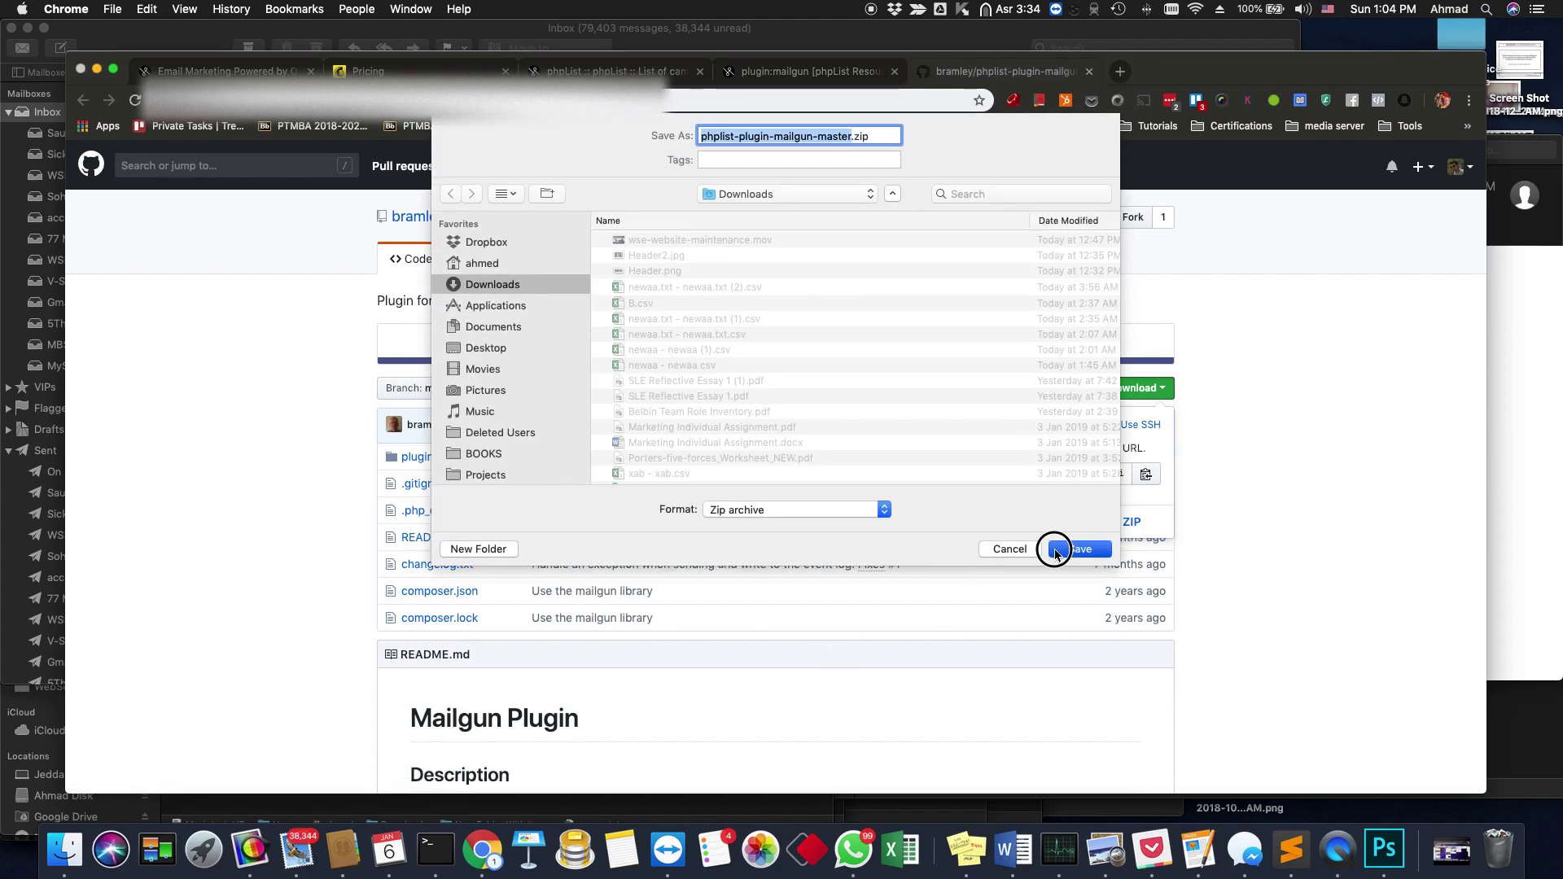
pyautogui.click(1056, 551)
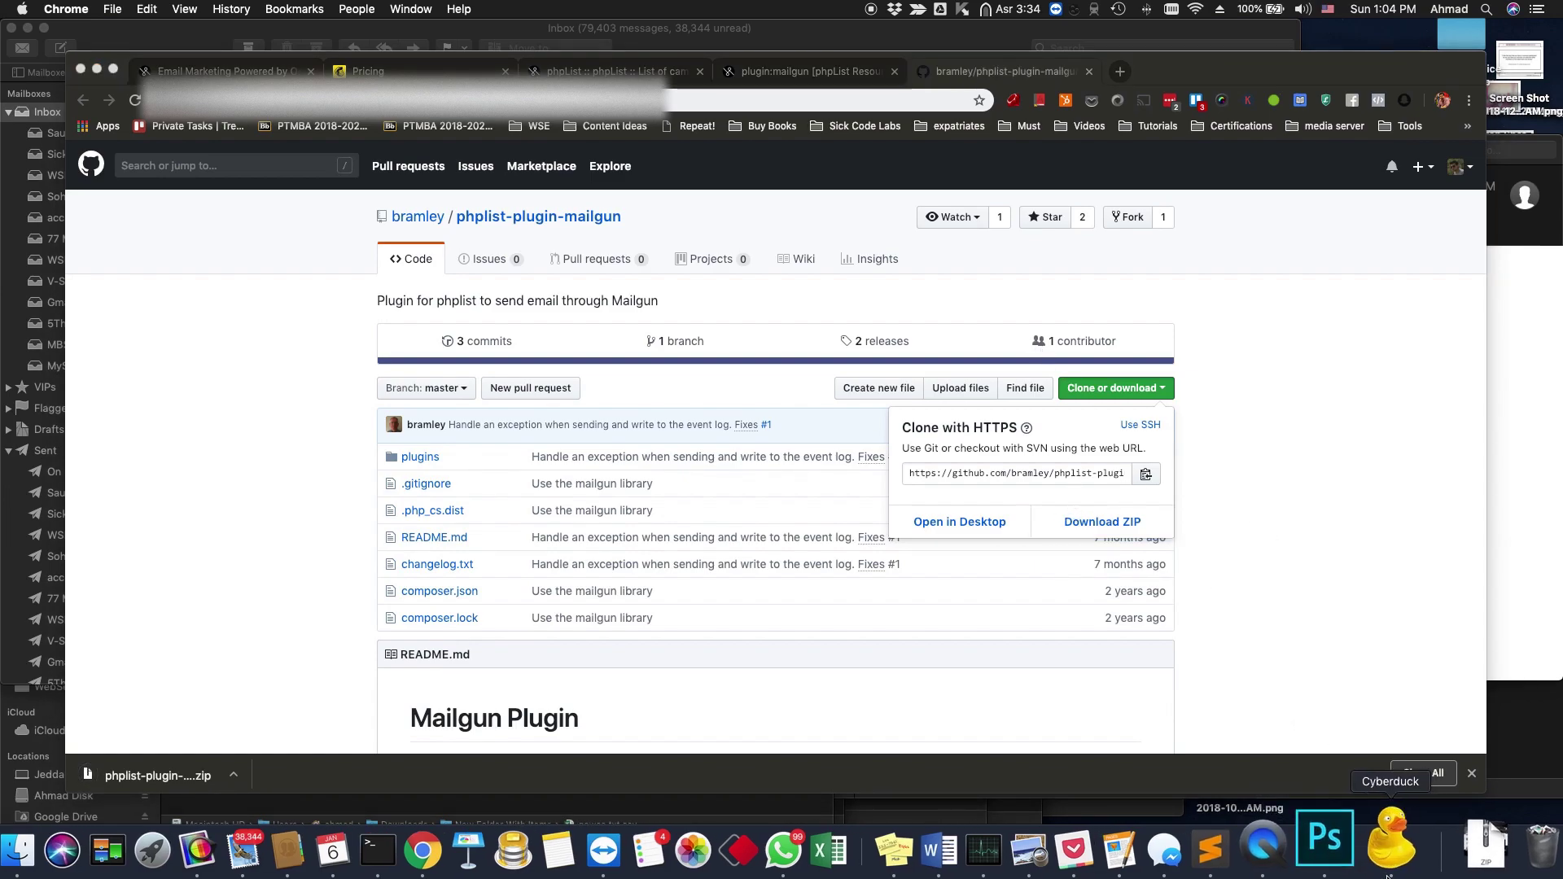
# - Glance at Cyberduck, then return to the browser's phpList Resources Mailgun page
pyautogui.click(1389, 850)
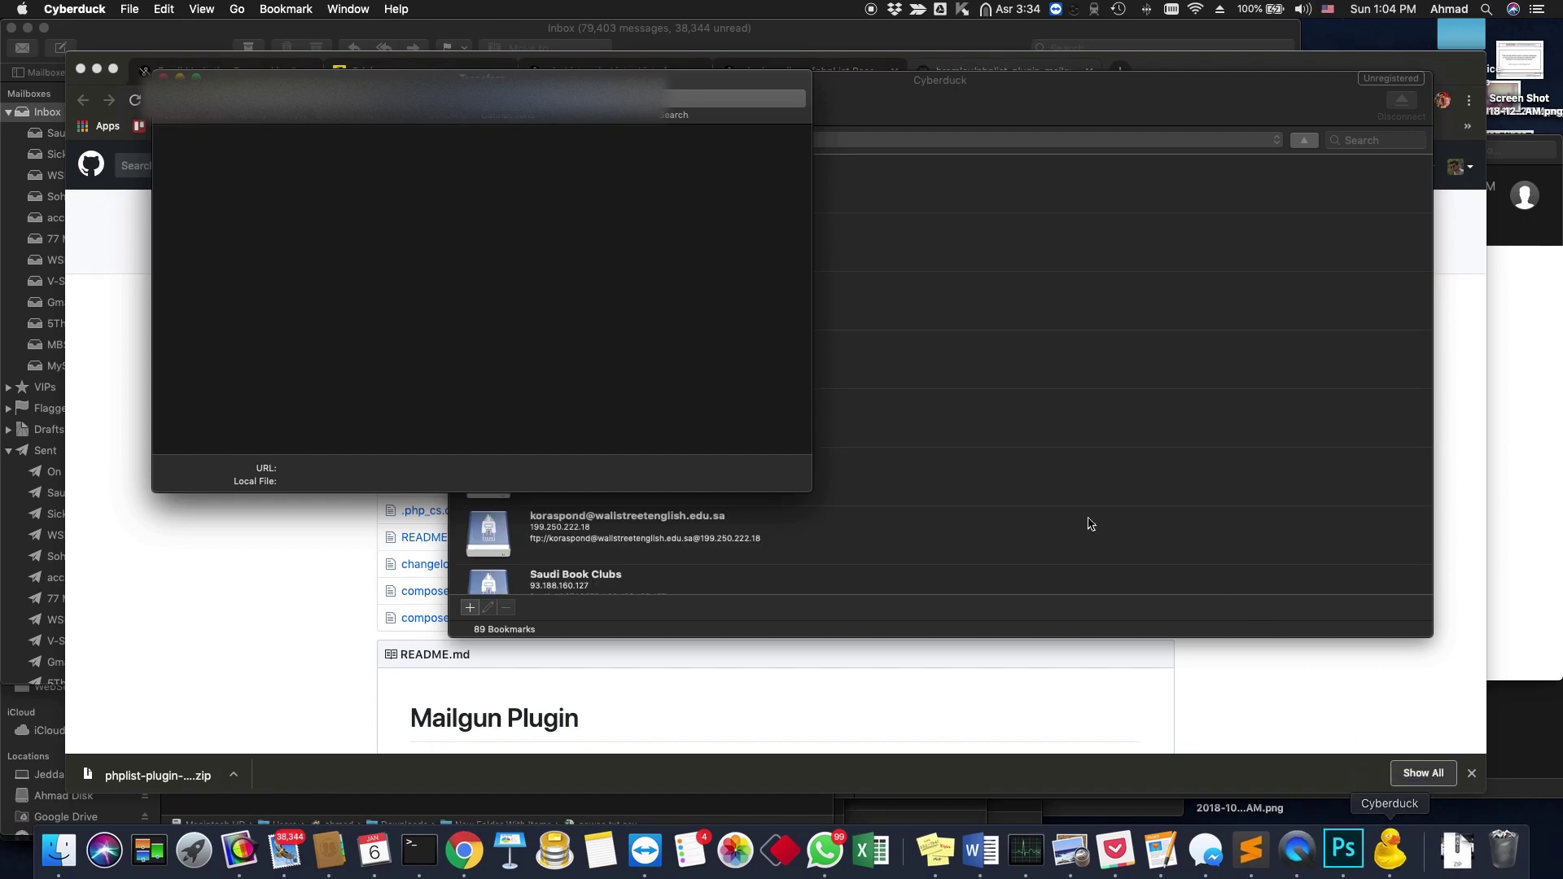
pyautogui.click(351, 644)
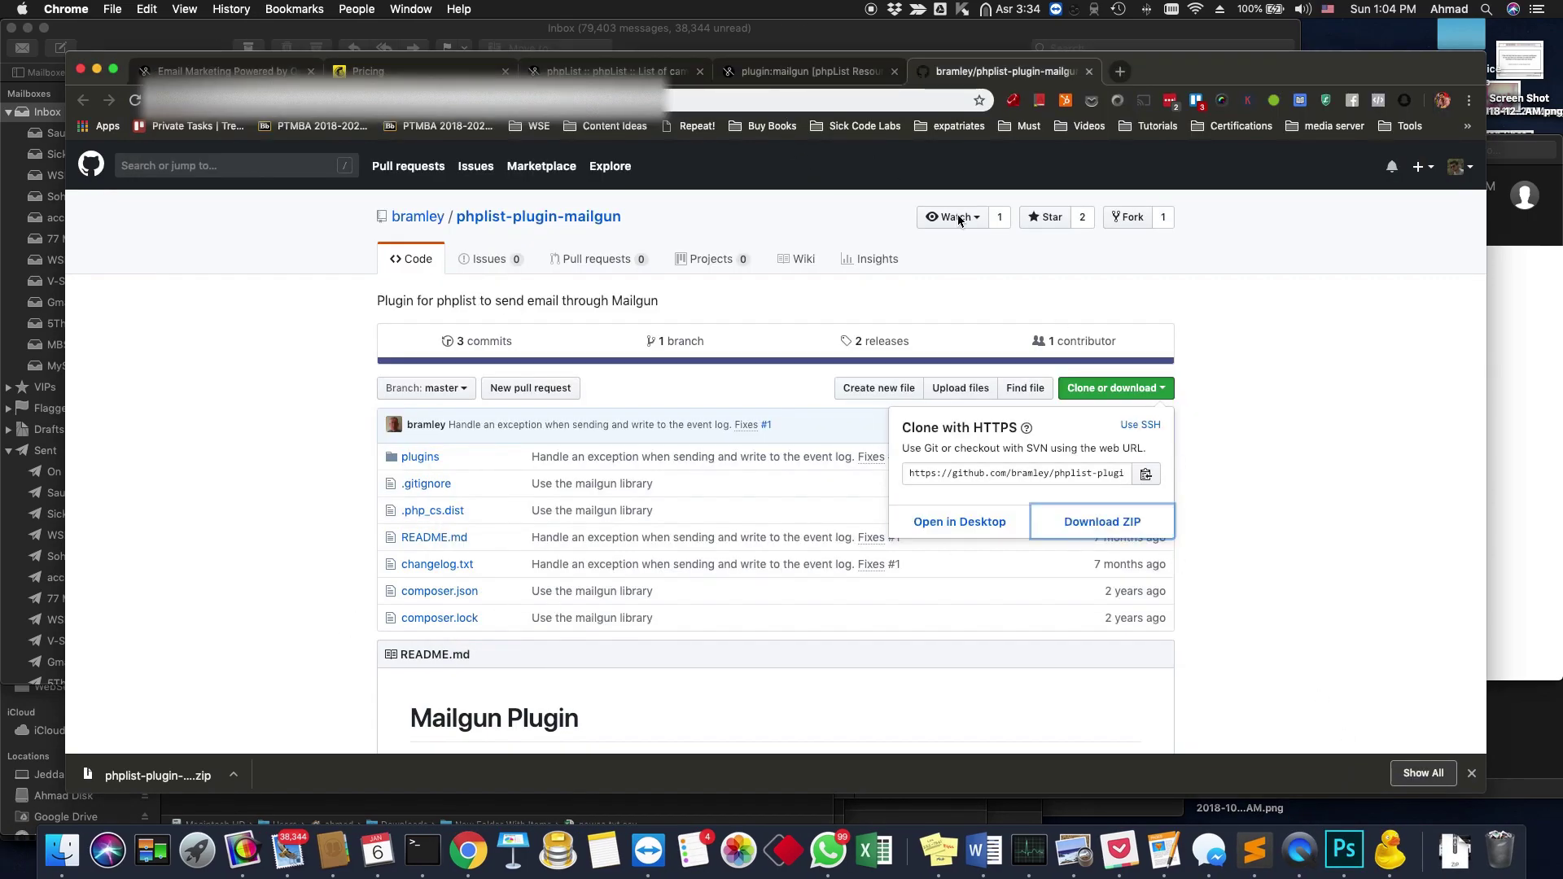
pyautogui.scroll(-5, 1207, 619)
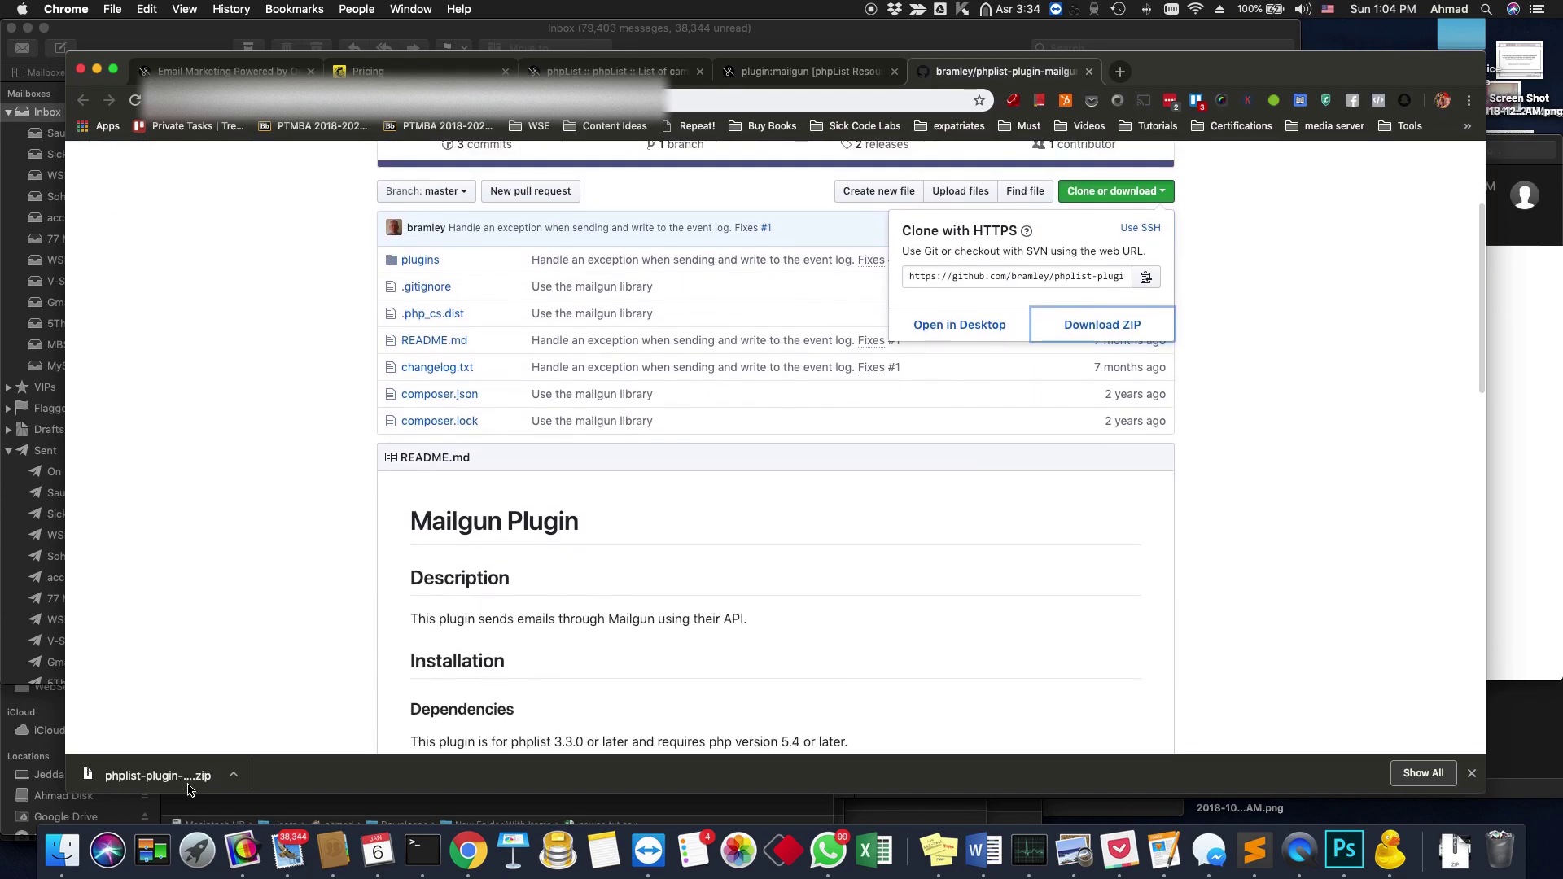
pyautogui.scroll(4, 1039, 580)
pyautogui.scroll(2, 1039, 580)
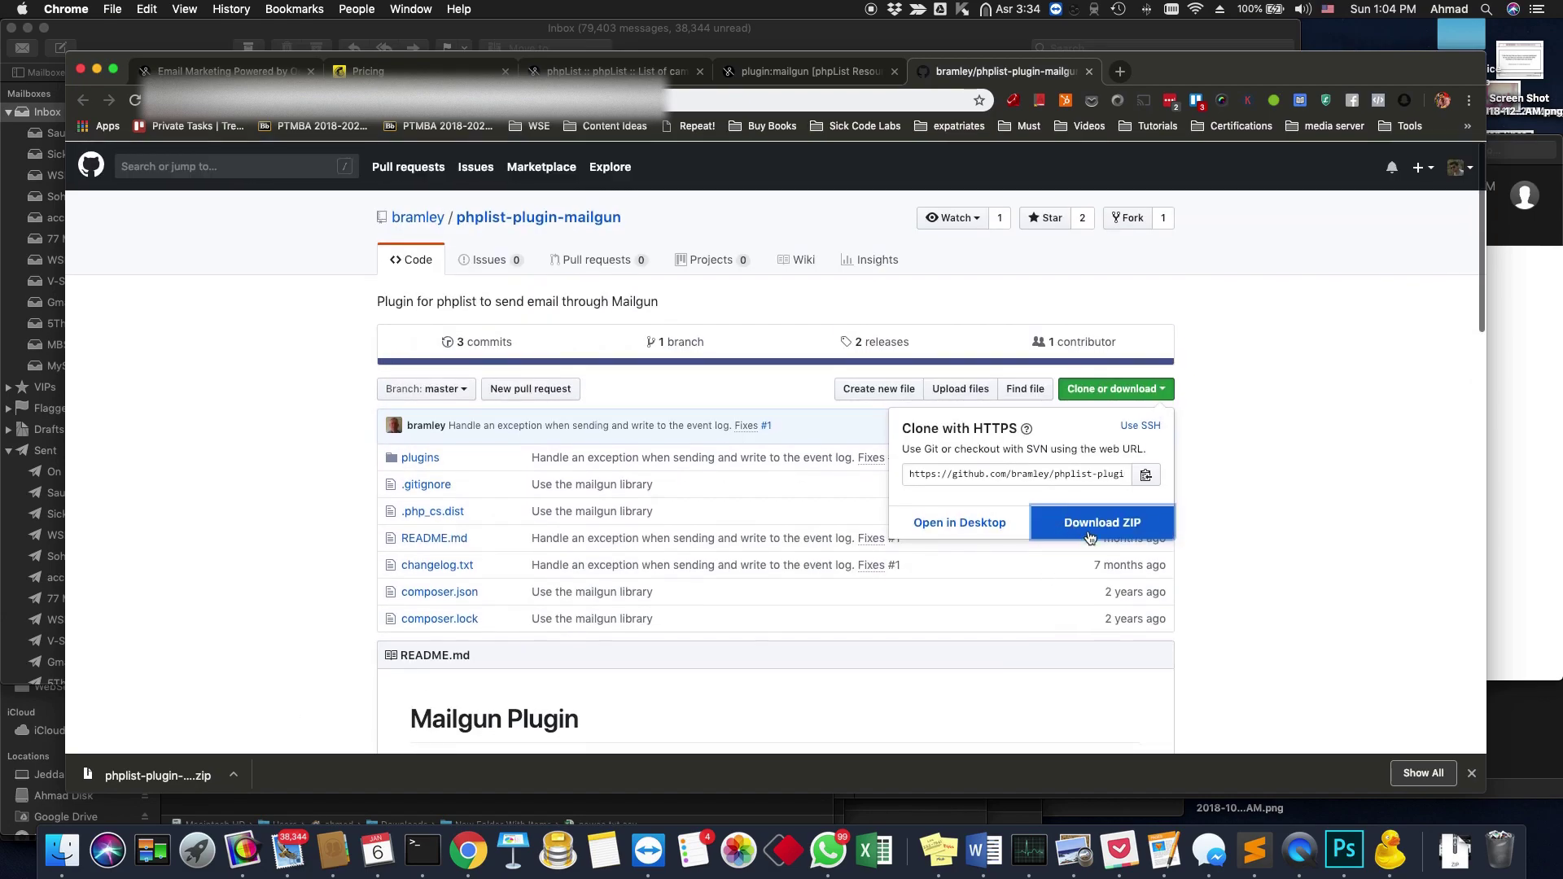
pyautogui.click(830, 77)
# - Switch to the List of campaigns tab and scroll to the 'test' campaign sent to 38 recipients
pyautogui.scroll(4, 662, 711)
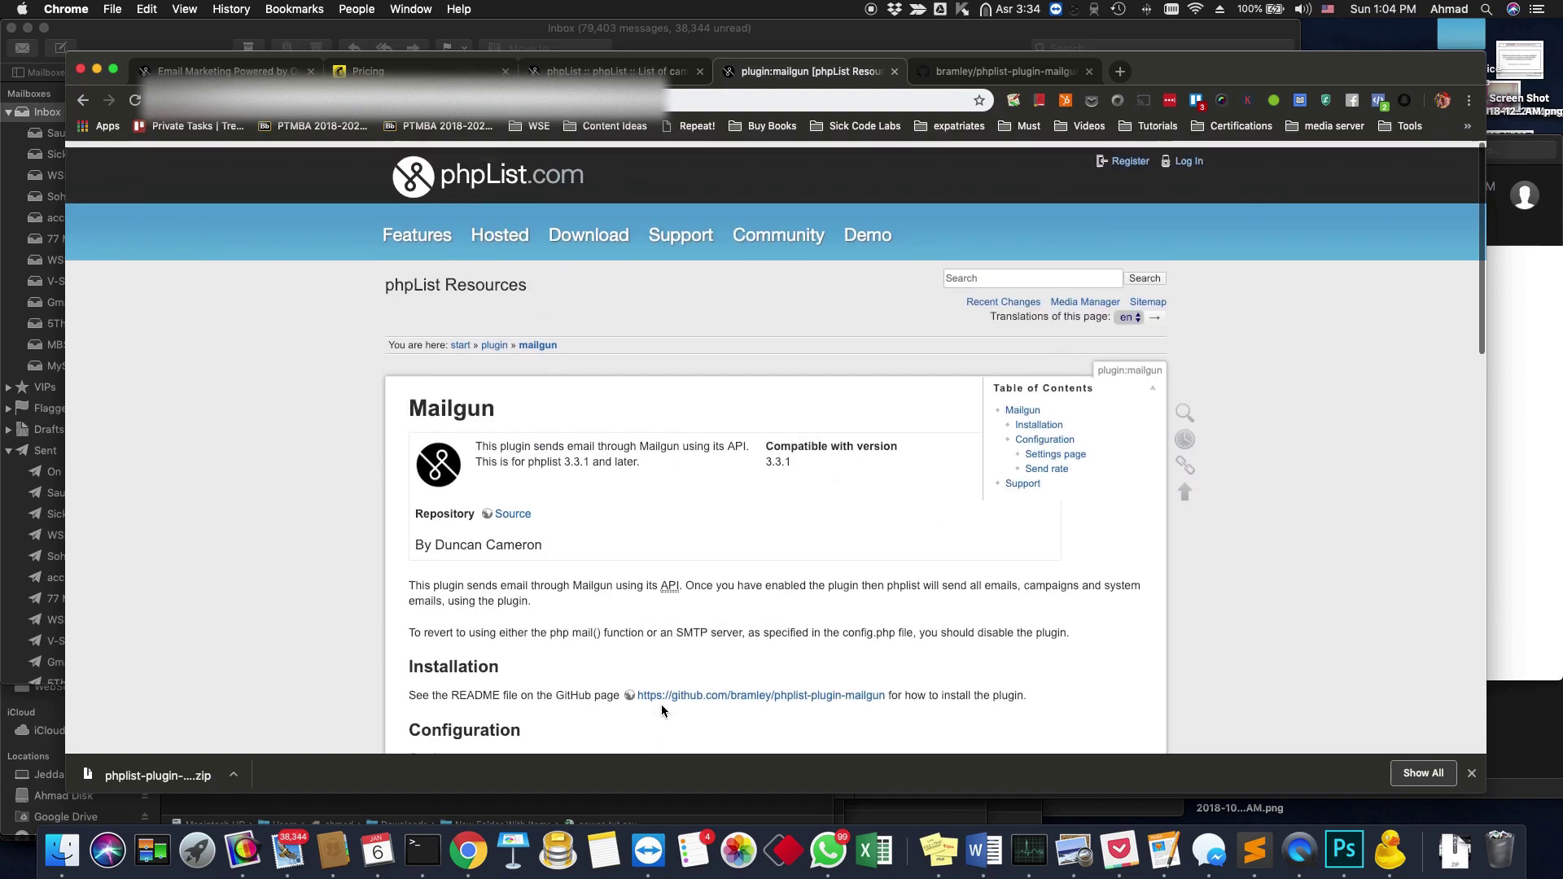
pyautogui.scroll(-1, 666, 713)
pyautogui.click(654, 71)
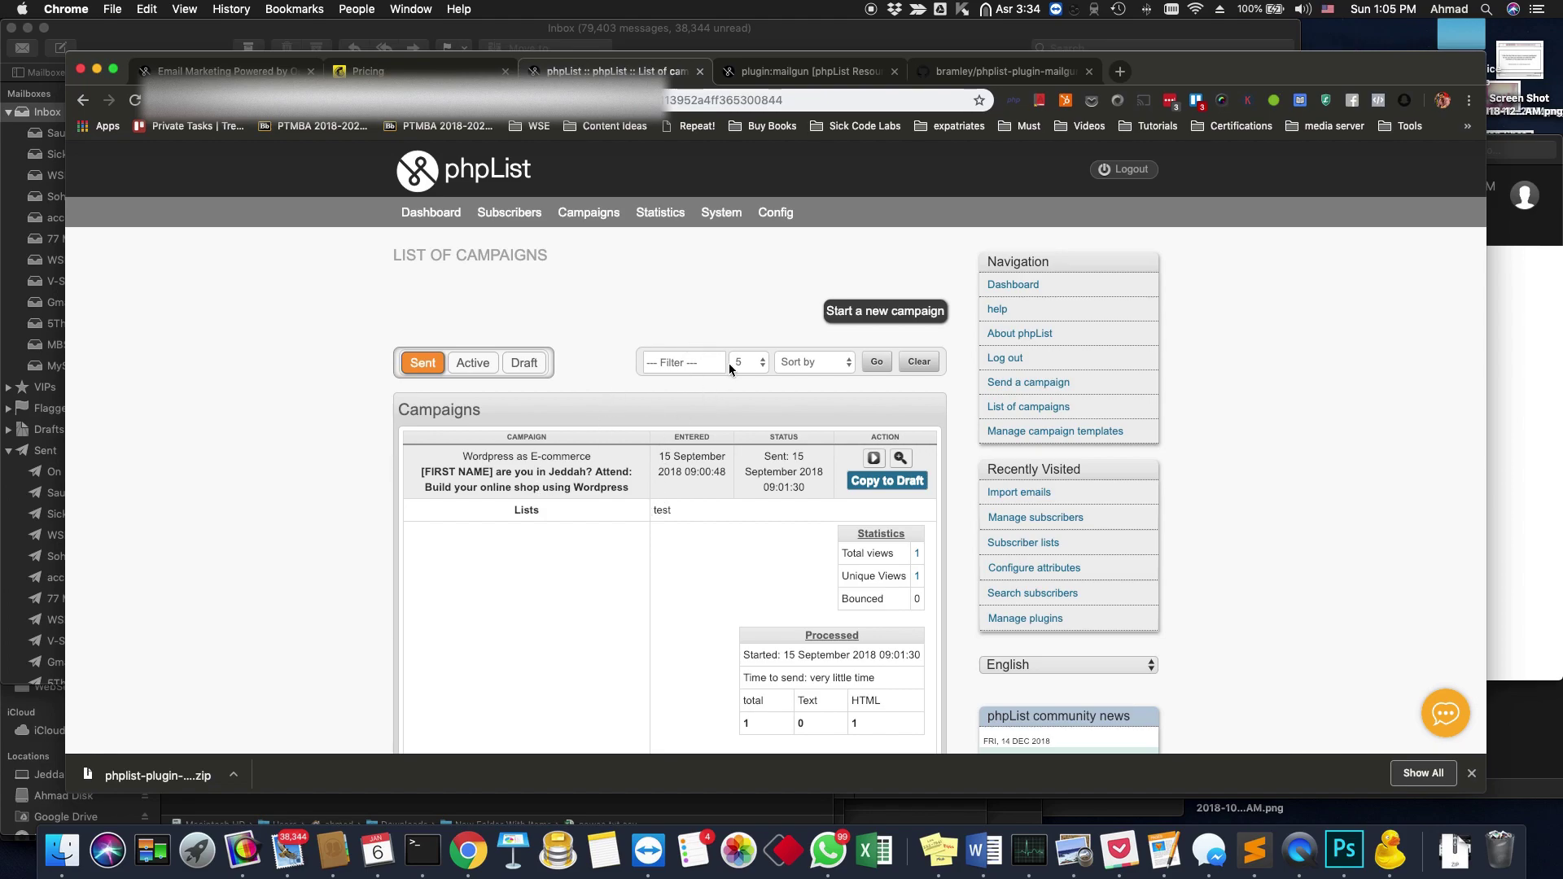
pyautogui.moveTo(722, 212)
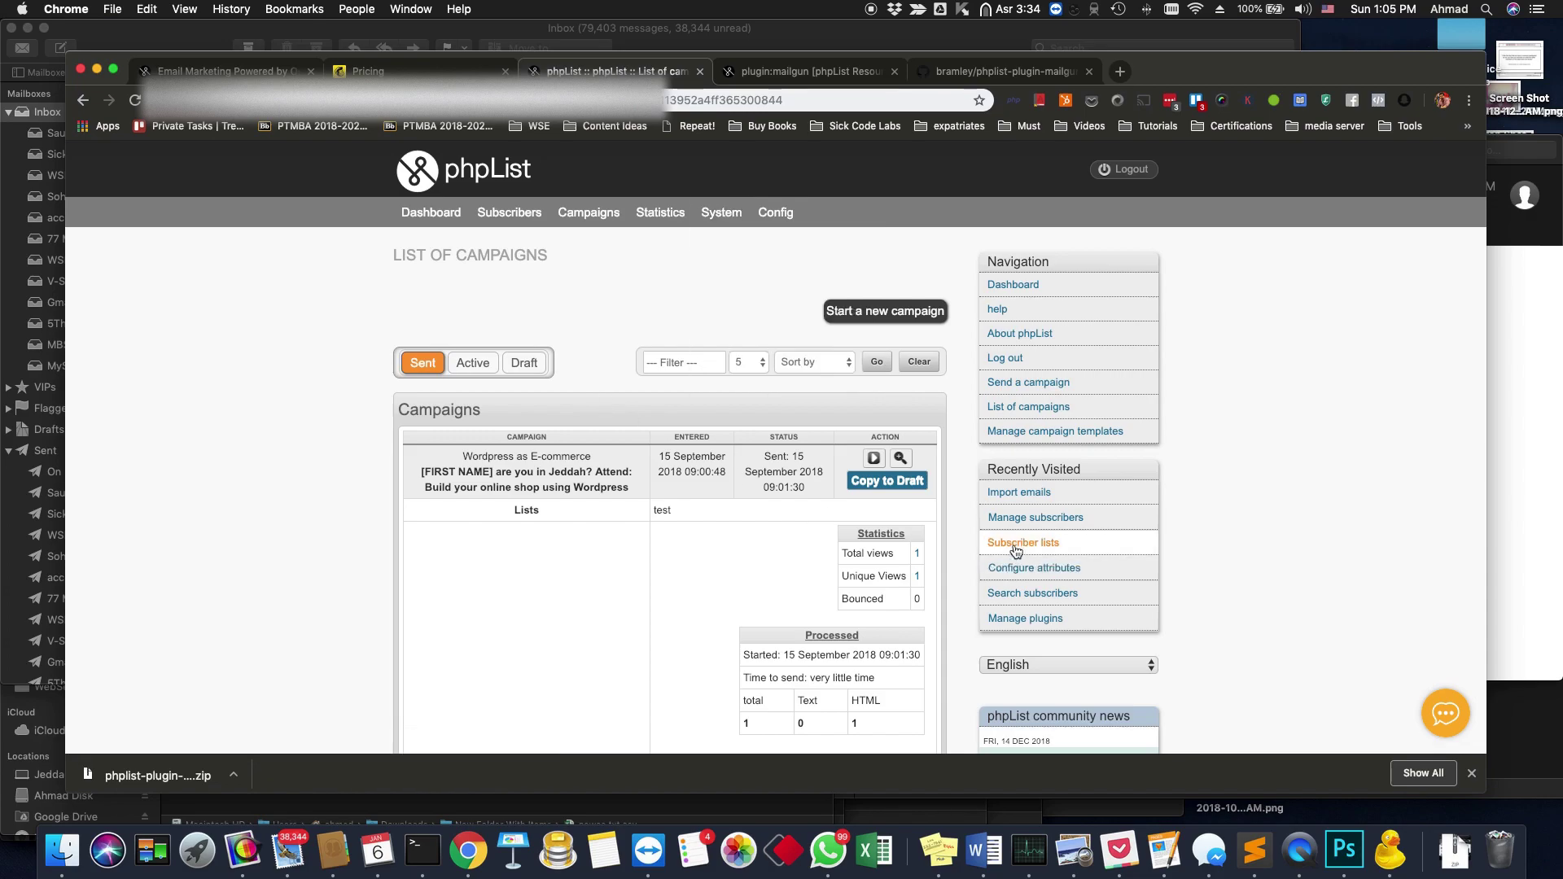
pyautogui.scroll(-3, 977, 514)
pyautogui.scroll(-5, 977, 514)
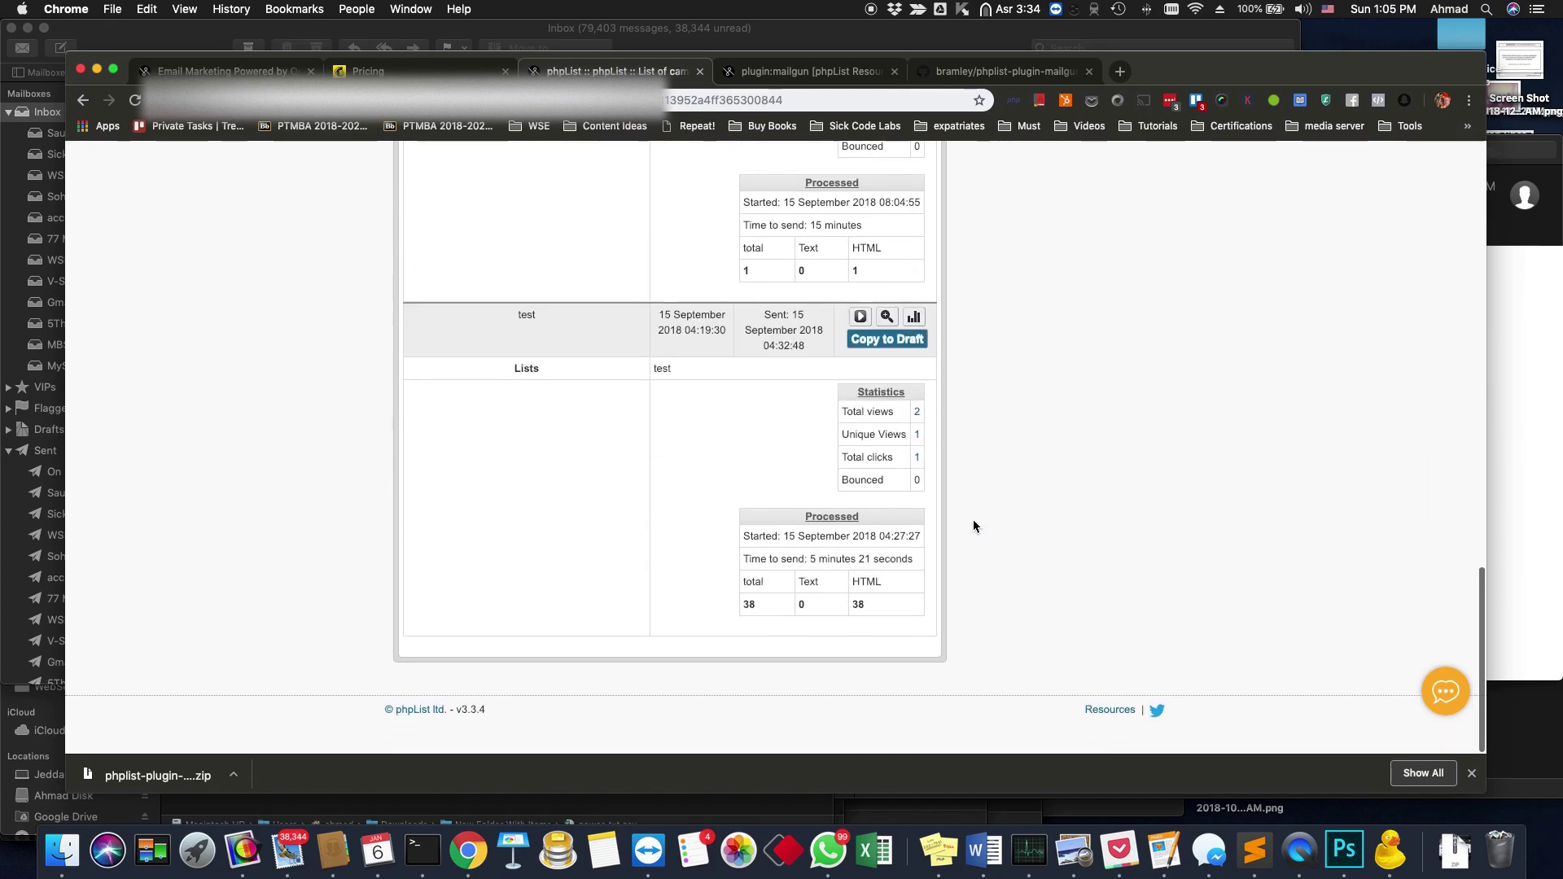